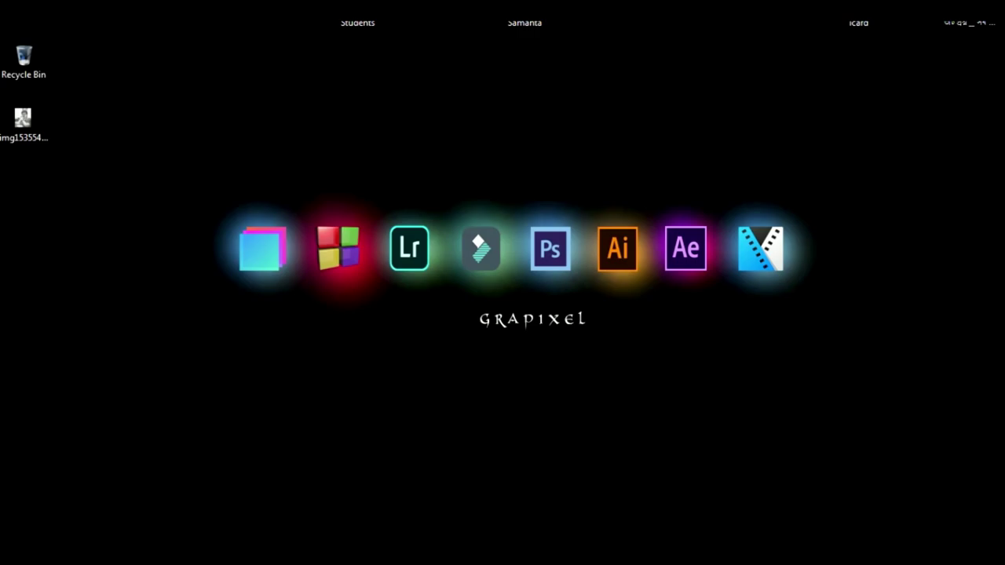
Step: Launch Photoshop CS6 from the Start menu to an empty workspace
key(super)
click(566, 515)
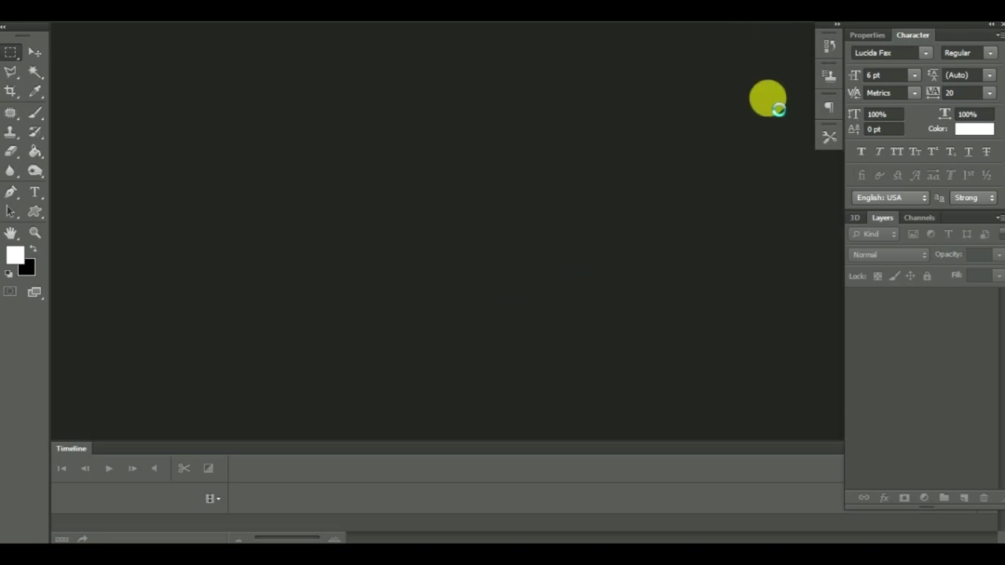
Step: Create a new white document 3.5 inches wide by 1.057 inches high
key(ctrl+n)
click(614, 235)
click(605, 258)
text(.5)
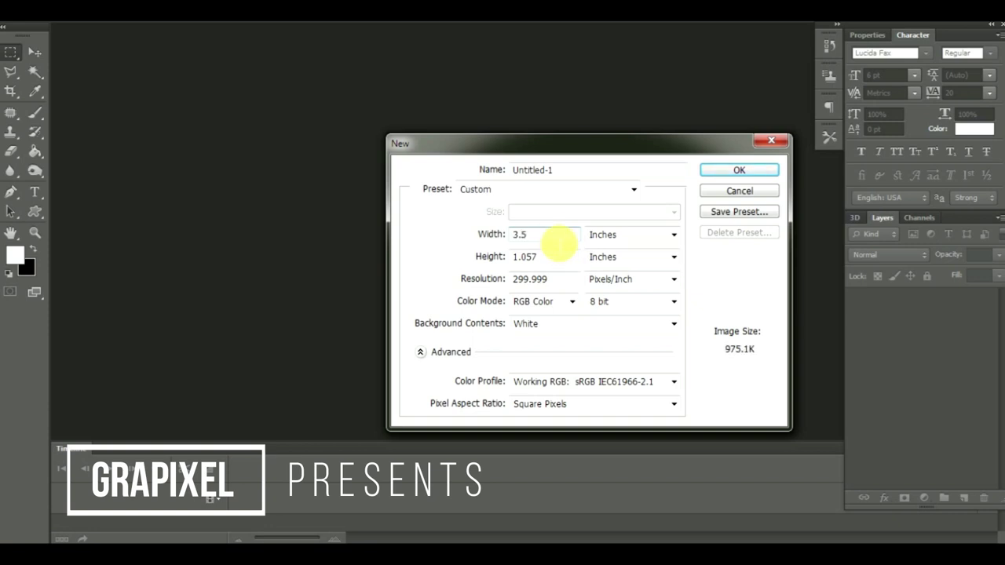
key(Return)
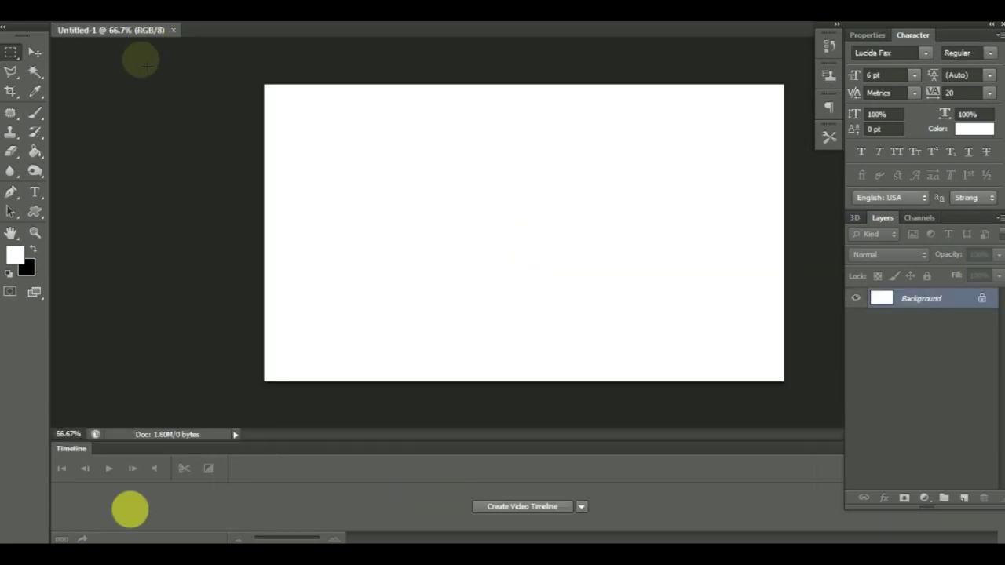
Step: Float the new document window and drag soumitra.jpg from Explorer into Photoshop
drag(117, 34, 126, 53)
click(69, 531)
drag(415, 247, 185, 399)
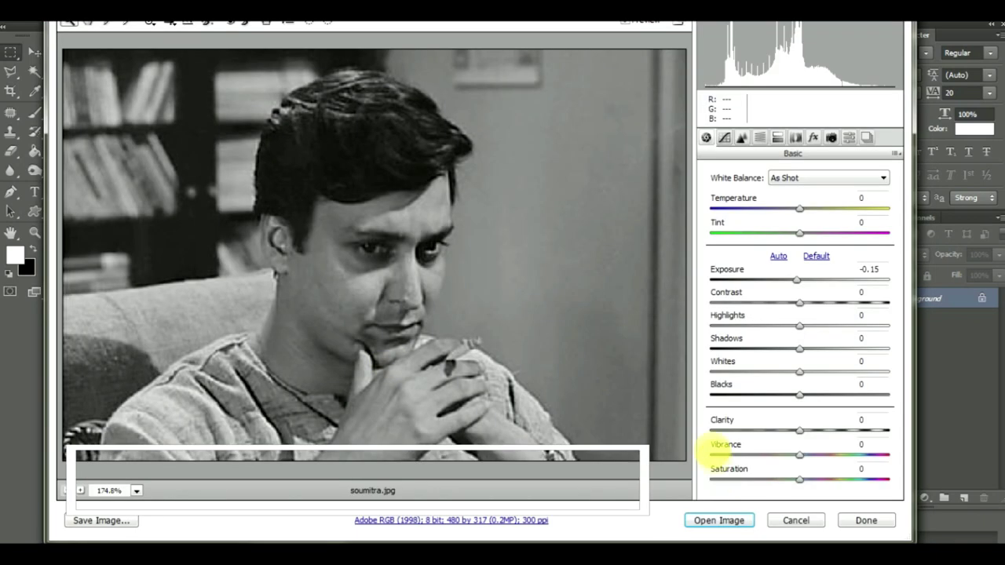
Step: Copy the portrait from Camera Raw onto the card as Layer 1, close the original unsaved, and pick the Polygonal Lasso
click(718, 521)
mouse_move(679, 247)
mouse_down()
mouse_move(460, 56)
mouse_move(548, 91)
mouse_up()
click(186, 30)
click(507, 204)
click(11, 71)
click(86, 81)
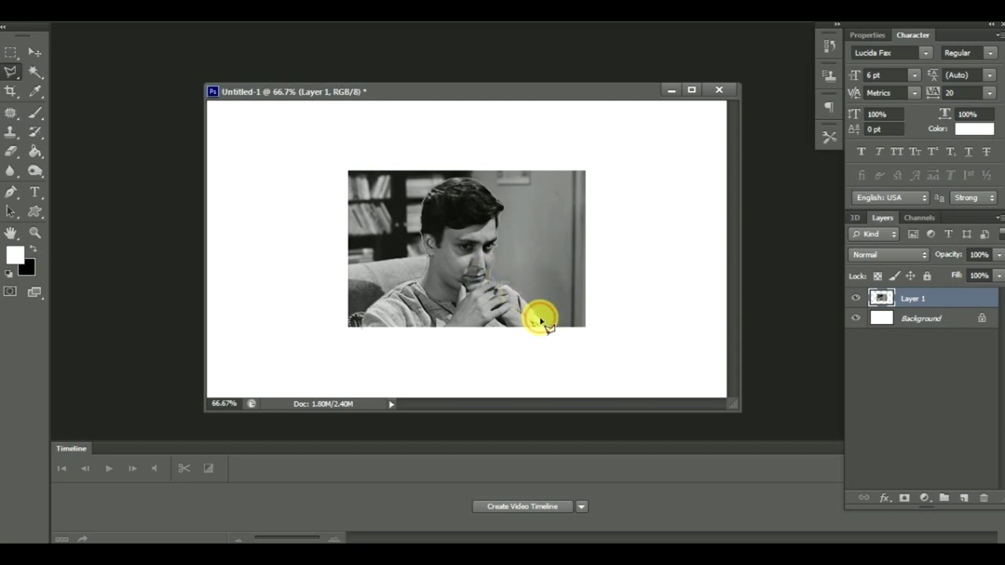
Step: Delete the background around the traced man and marquee-select a rectangle around him
click(365, 333)
right_click(385, 322)
click(428, 256)
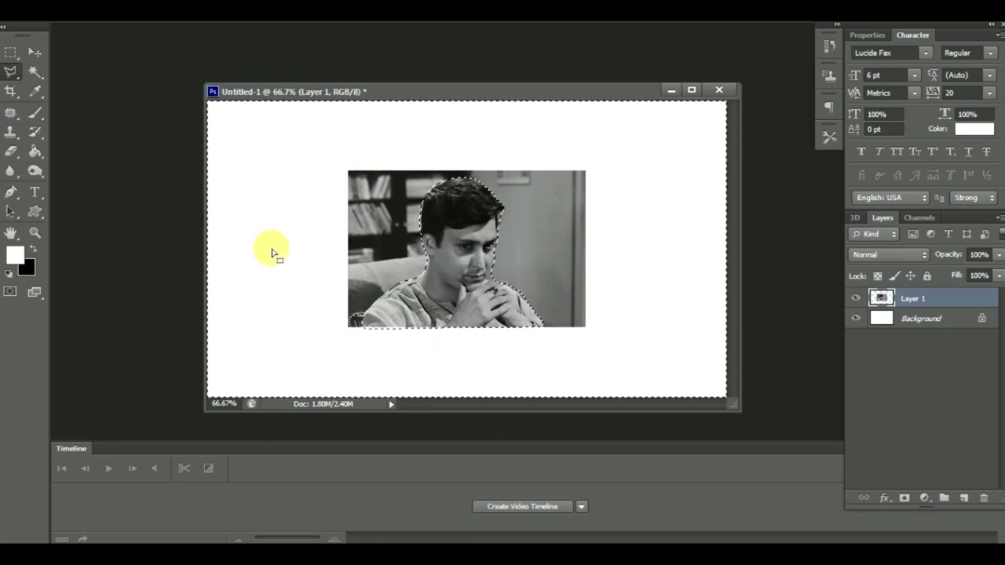
key(Delete)
click(11, 51)
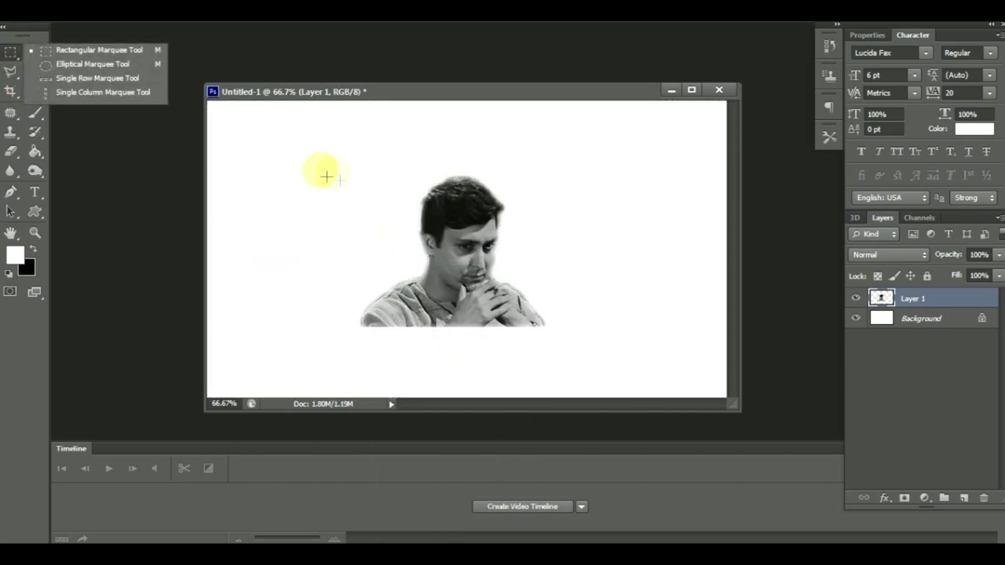
drag(317, 164, 609, 348)
Step: Invert the man's colours and preview Graphic Pen in the Filter Gallery
click(110, 10)
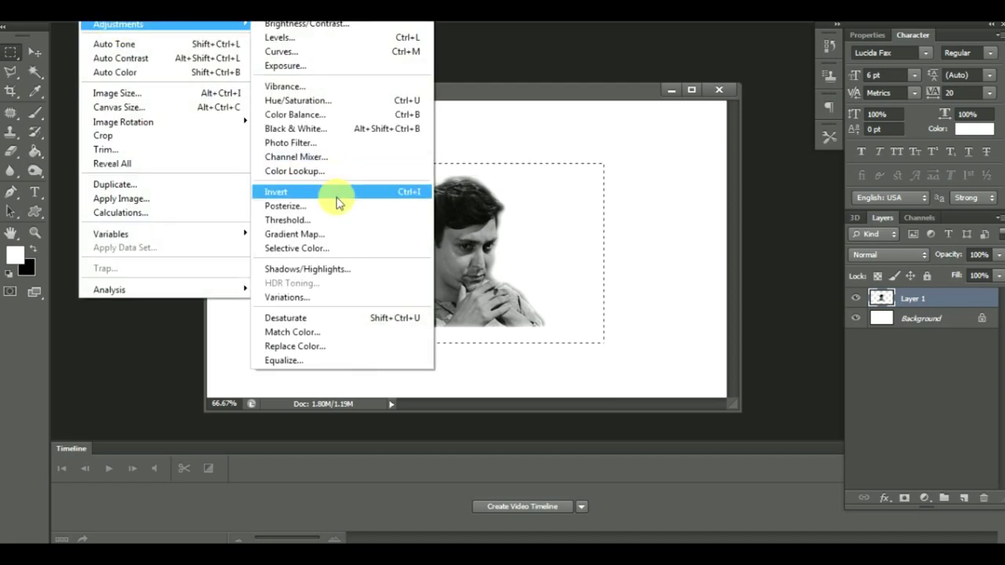
click(338, 193)
click(231, 9)
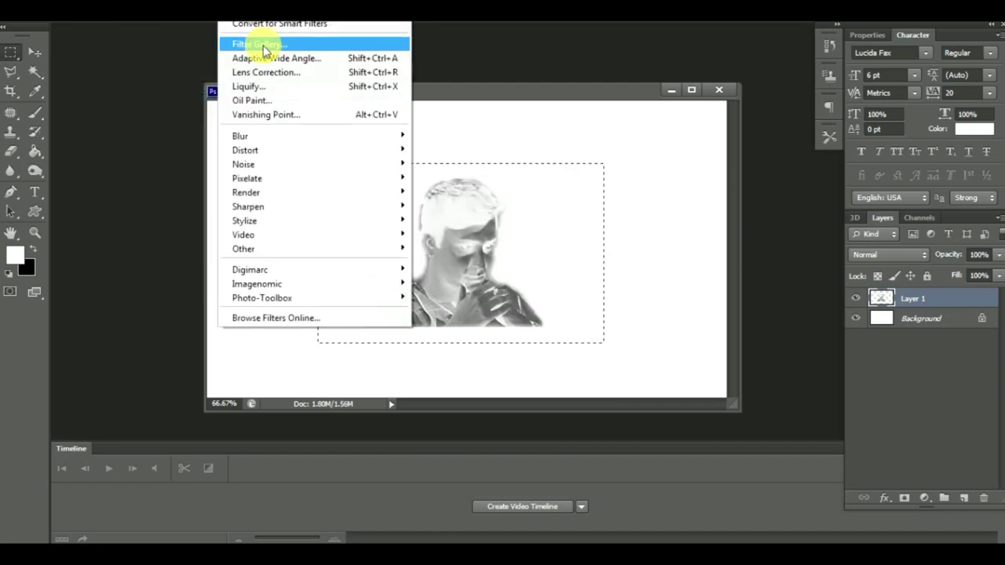
click(261, 40)
click(751, 196)
click(751, 149)
Step: Apply Graphic Pen with stroke length 10 and shift the portrait down and left
mouse_move(917, 104)
mouse_down()
mouse_move(949, 103)
mouse_move(911, 110)
mouse_up()
mouse_move(967, 134)
mouse_down()
mouse_move(967, 143)
mouse_move(895, 135)
mouse_up()
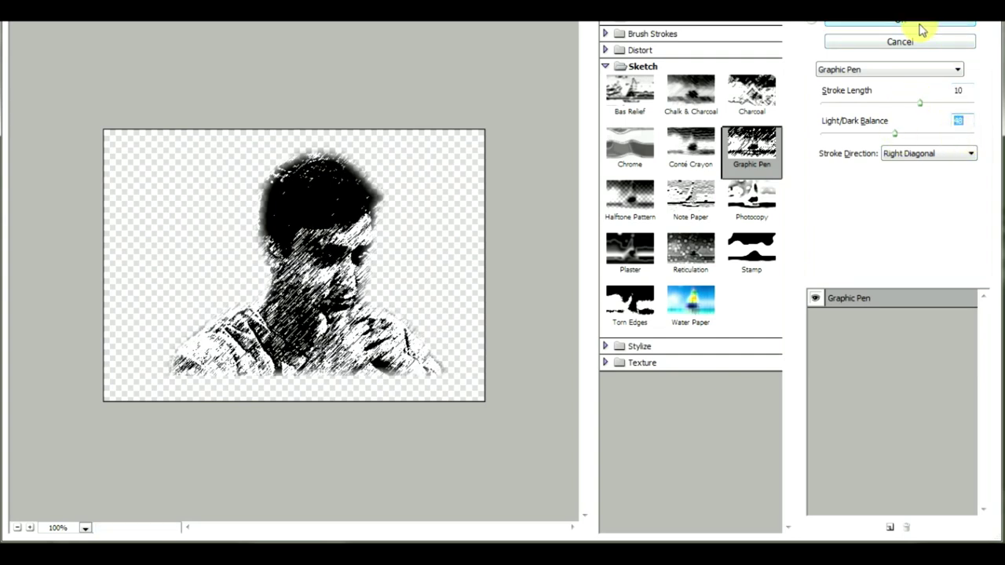
click(921, 30)
mouse_move(484, 294)
mouse_down()
mouse_move(404, 333)
mouse_move(393, 325)
mouse_up()
Step: Zoom in to inspect the sketched face, then place the portrait in the card's bottom-left corner
click(35, 233)
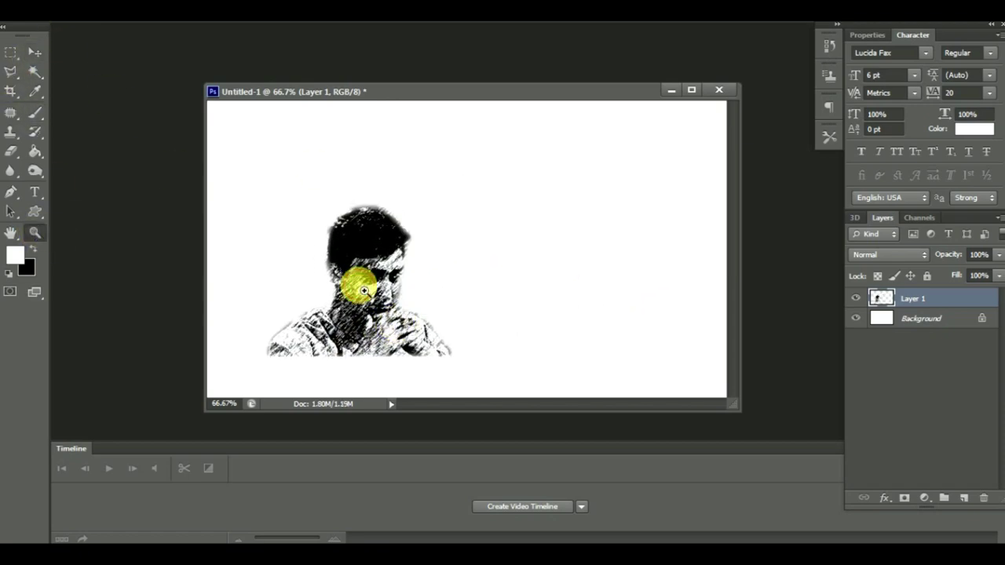
click(363, 290)
click(364, 290)
drag(734, 243, 738, 310)
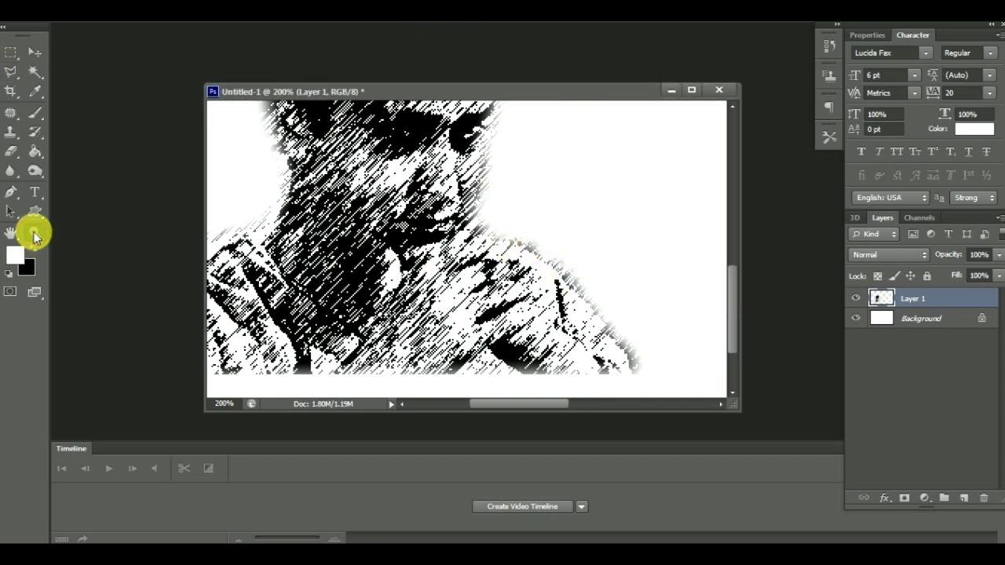
alt+click(445, 228)
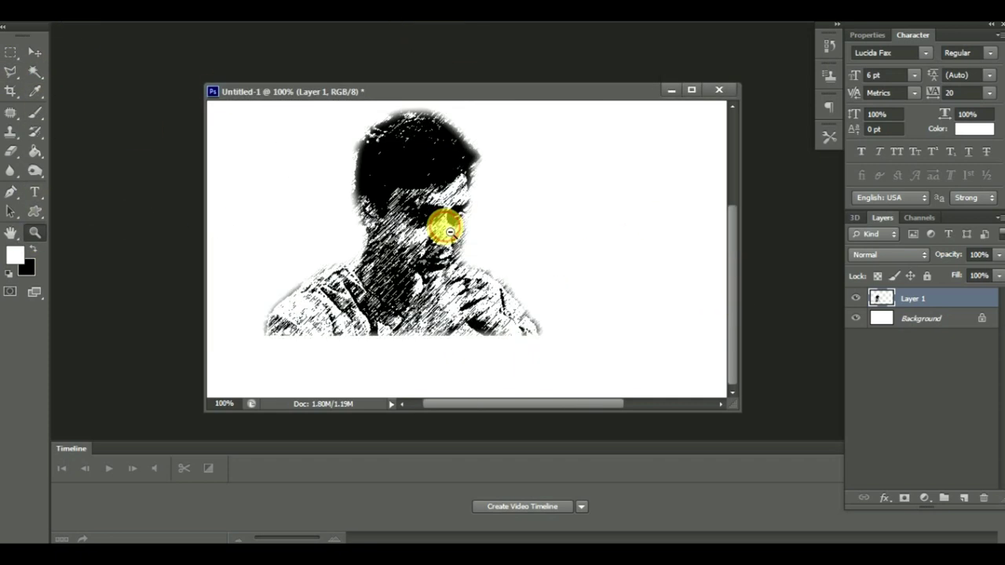
alt+click(450, 231)
click(34, 52)
mouse_move(372, 262)
mouse_down()
mouse_move(354, 331)
mouse_move(343, 324)
mouse_up()
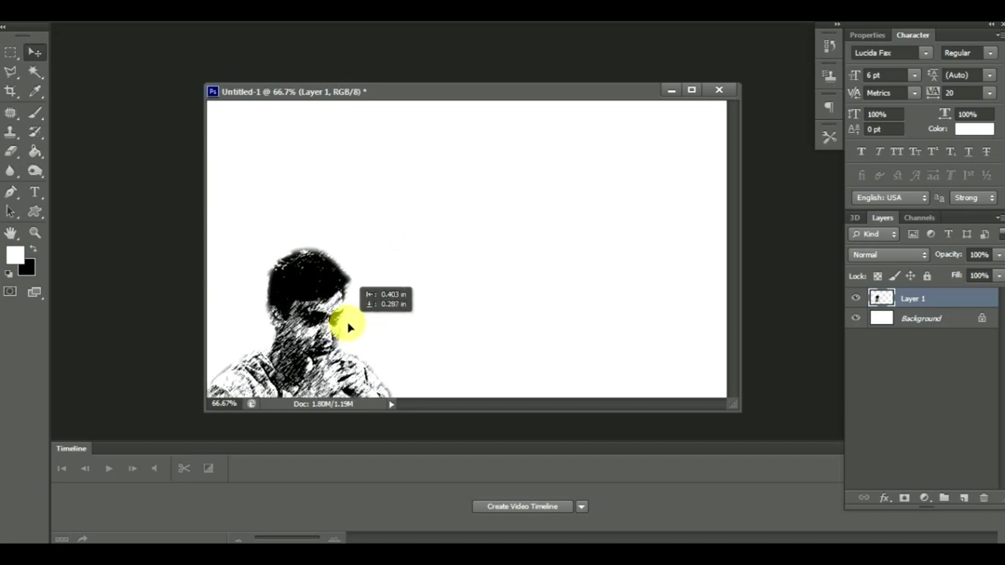
click(34, 193)
Step: Type the card holder's name in black 11 pt Lucida Fax and move it toward the top right
click(420, 146)
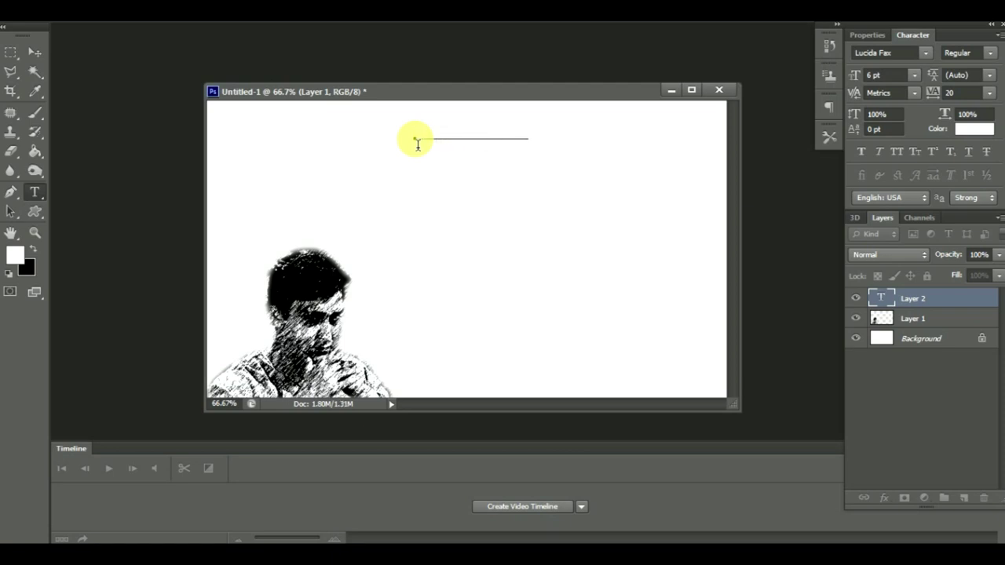
click(32, 249)
scroll(270, 22, up, 1)
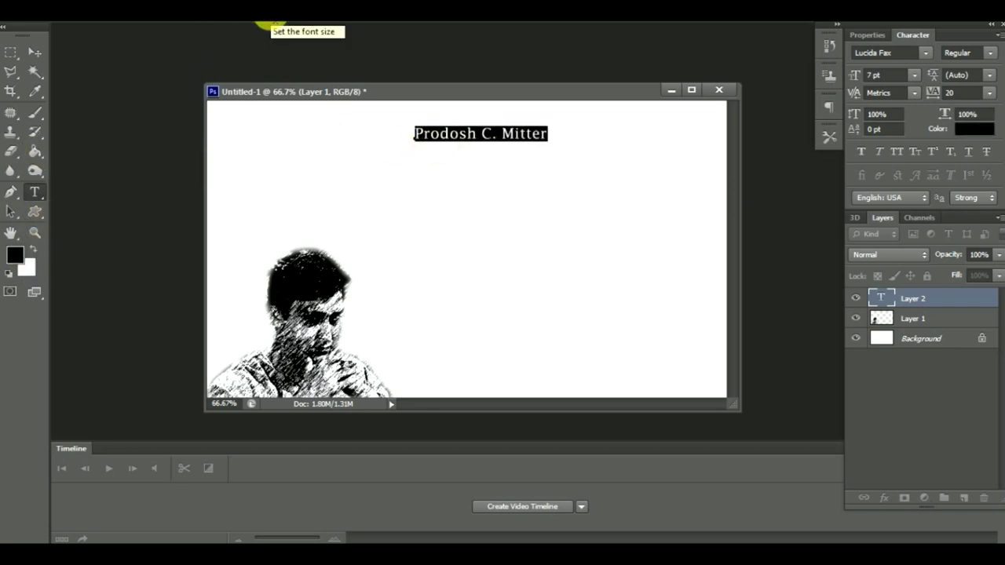
scroll(271, 22, up, 2)
scroll(270, 22, up, 1)
scroll(270, 22, up, 1)
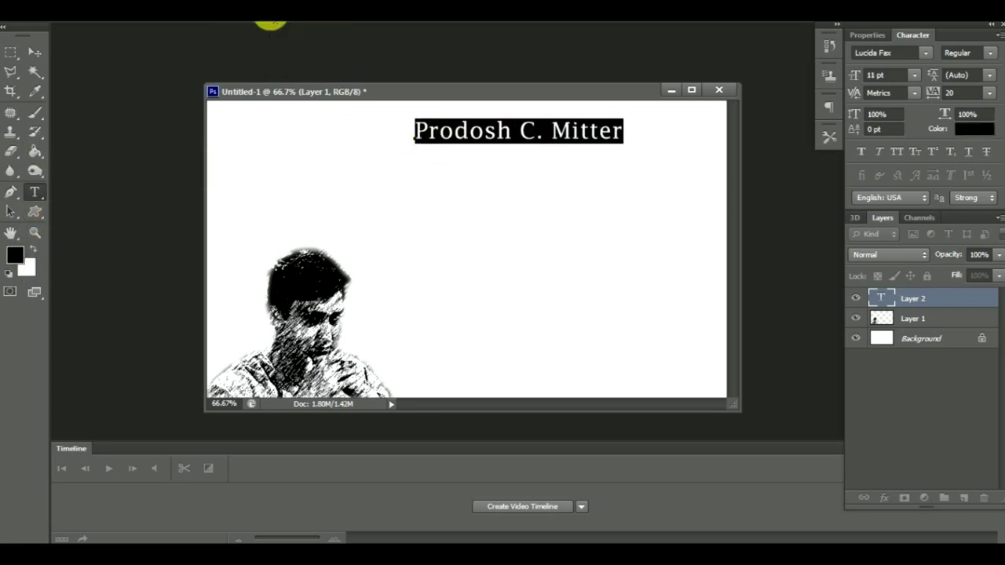
click(35, 52)
drag(482, 164, 542, 178)
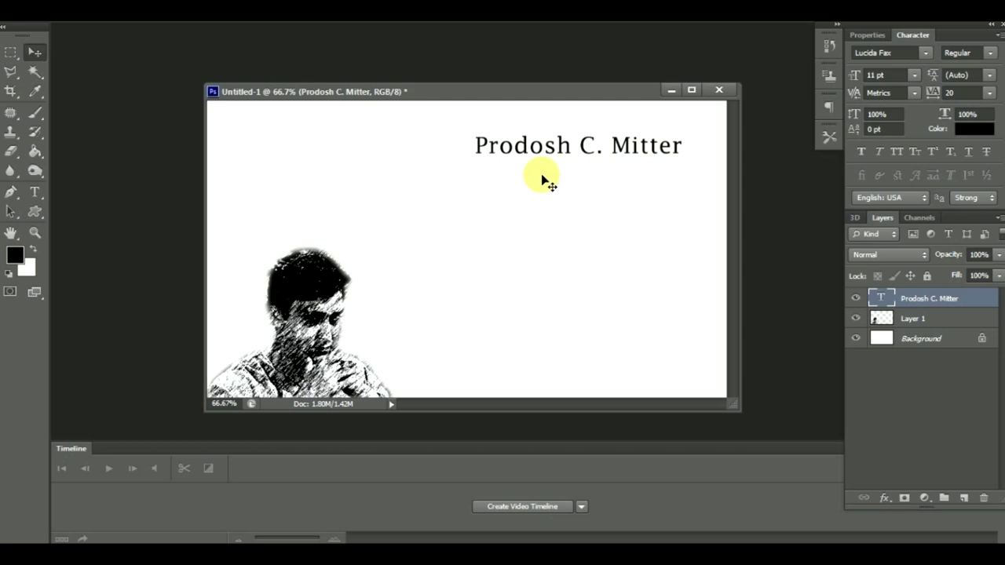
right_click(34, 191)
Step: Add a 'Private Investigator' title line just beneath the name
click(79, 187)
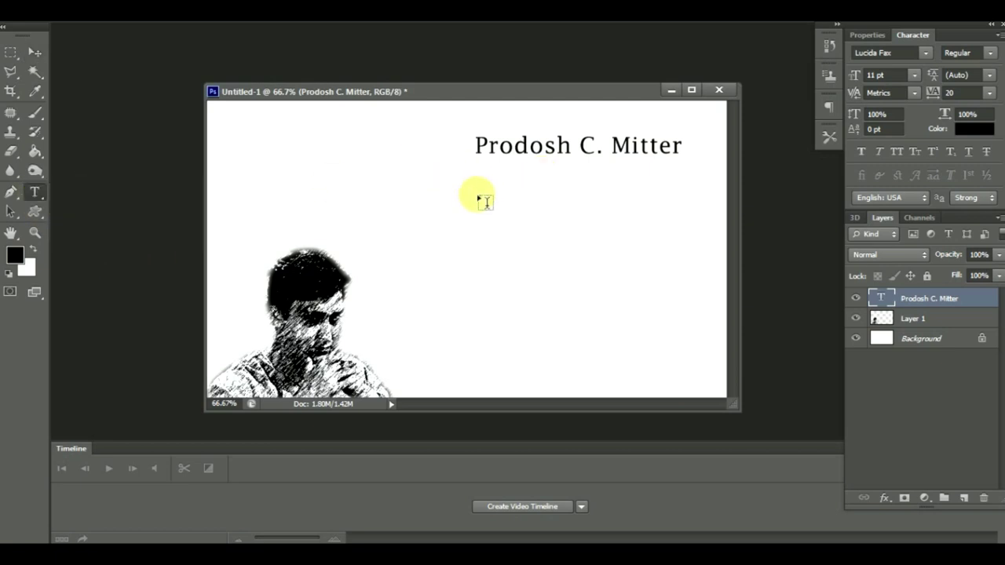
click(478, 198)
text(Private Investigator)
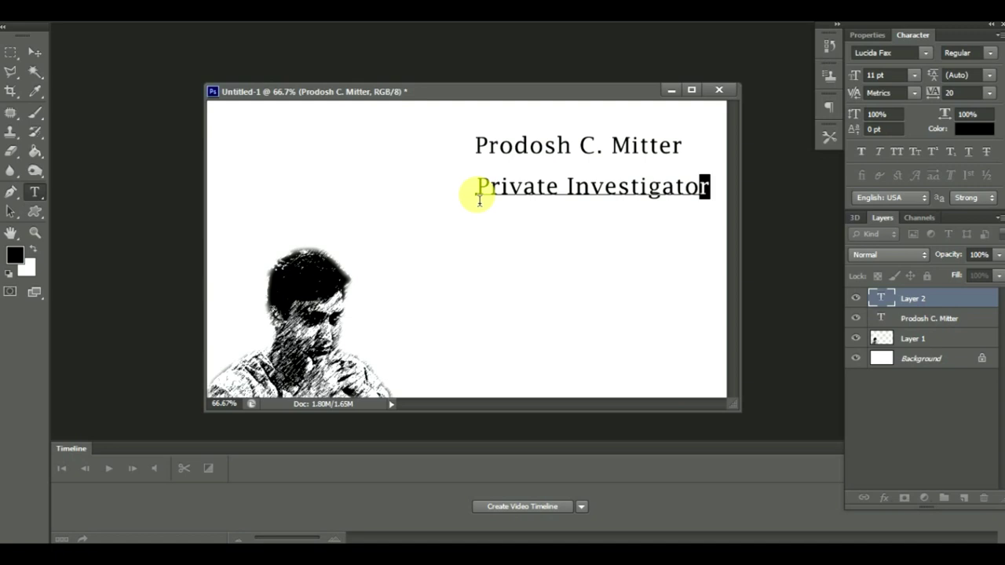
key(shift+Left)
key(shift+Left)
key(shift+Left)
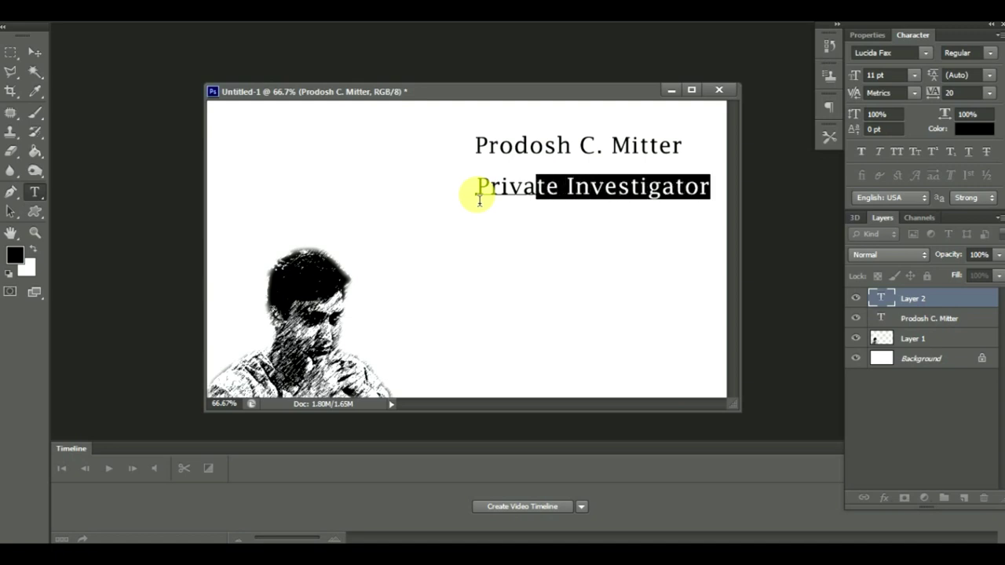
key(shift+Left)
key(shift+Left)
key(shift+Left)
key(ctrl+shift+comma)
key(ctrl+shift+comma)
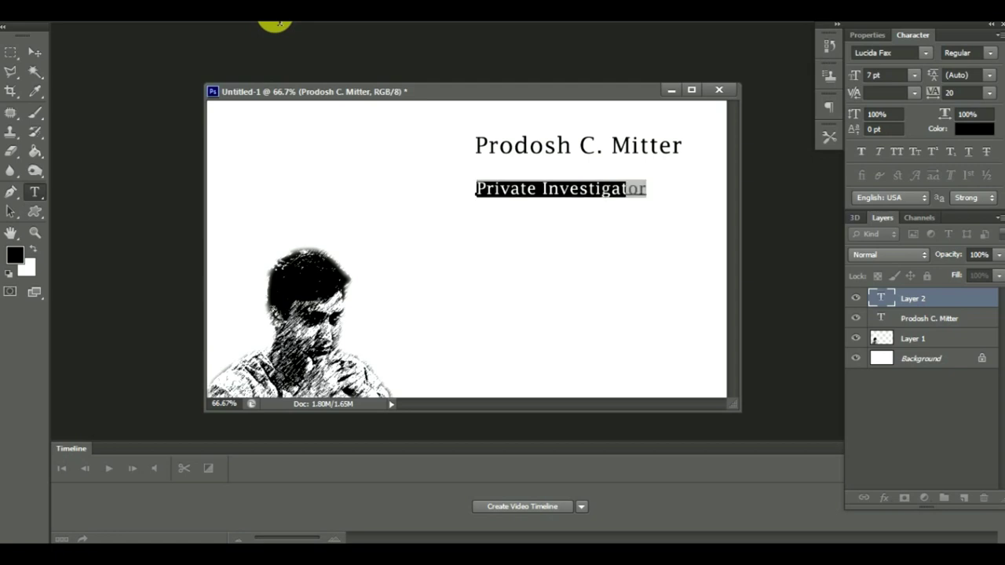
click(35, 52)
drag(511, 262, 537, 241)
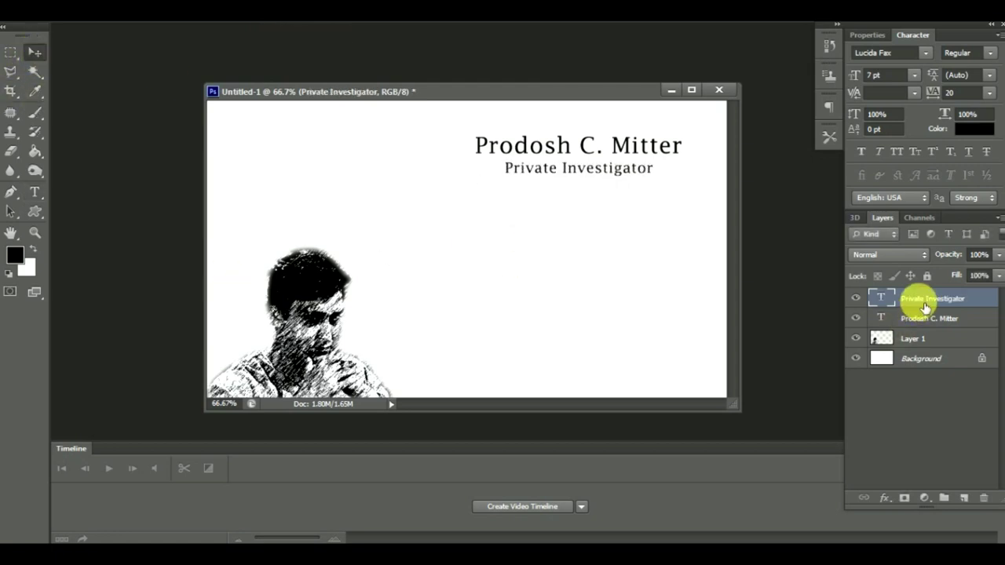
Step: Duplicate the title into a 7 pt address line with kerning 0, placed lower on the card
drag(927, 306, 964, 498)
drag(567, 184, 559, 201)
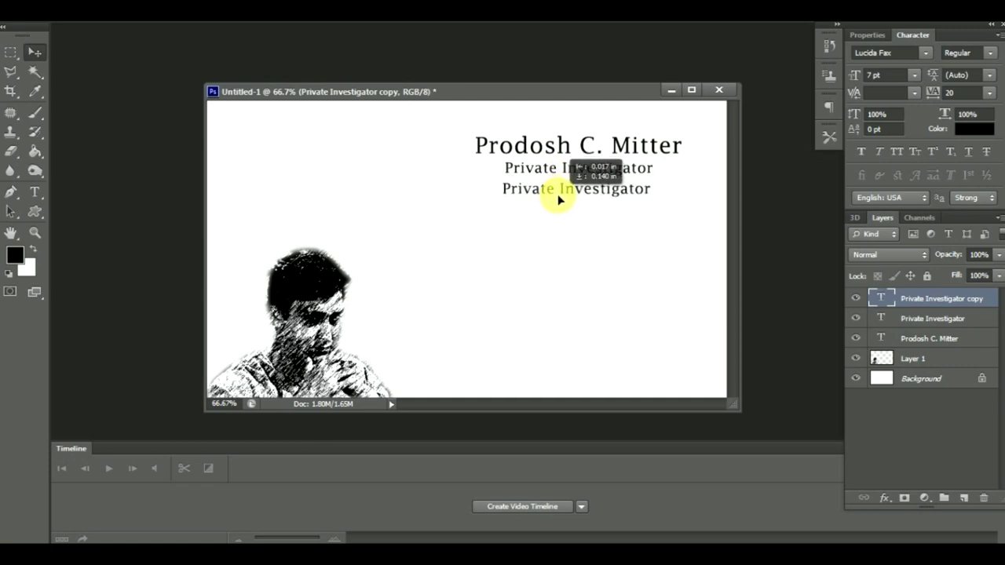
click(35, 192)
drag(501, 188, 664, 226)
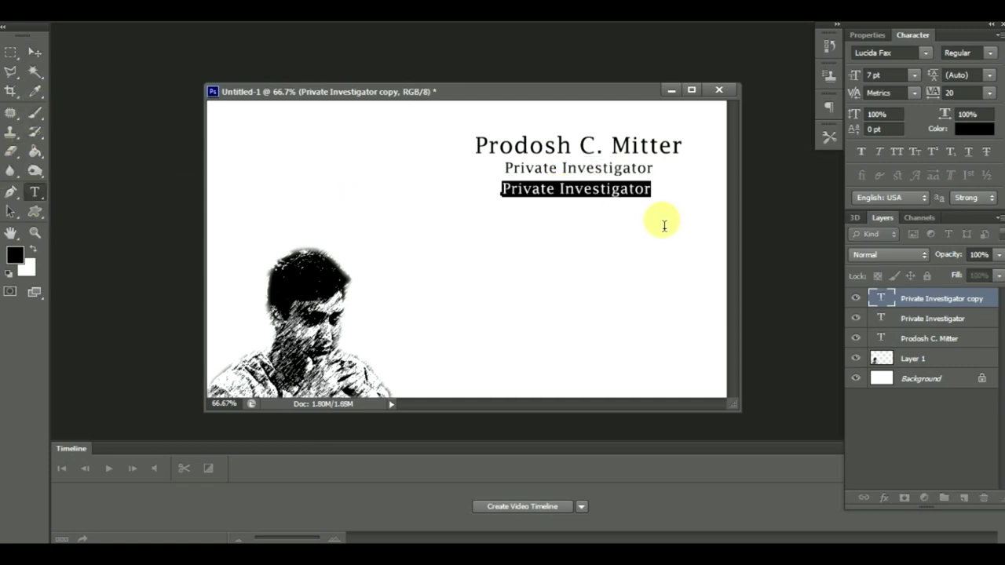
text(21, Rajani Sen Road, Ballygun)
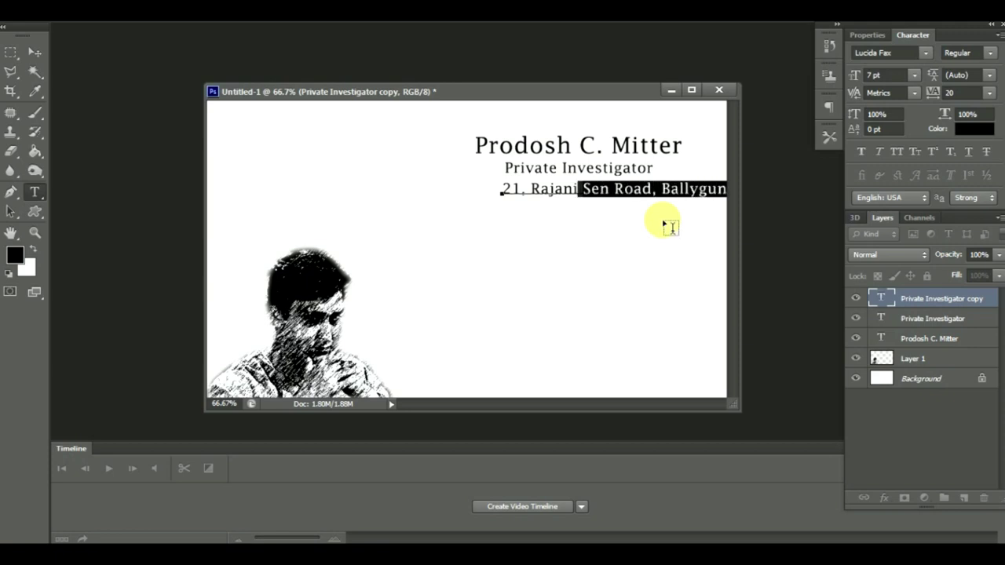
click(663, 226)
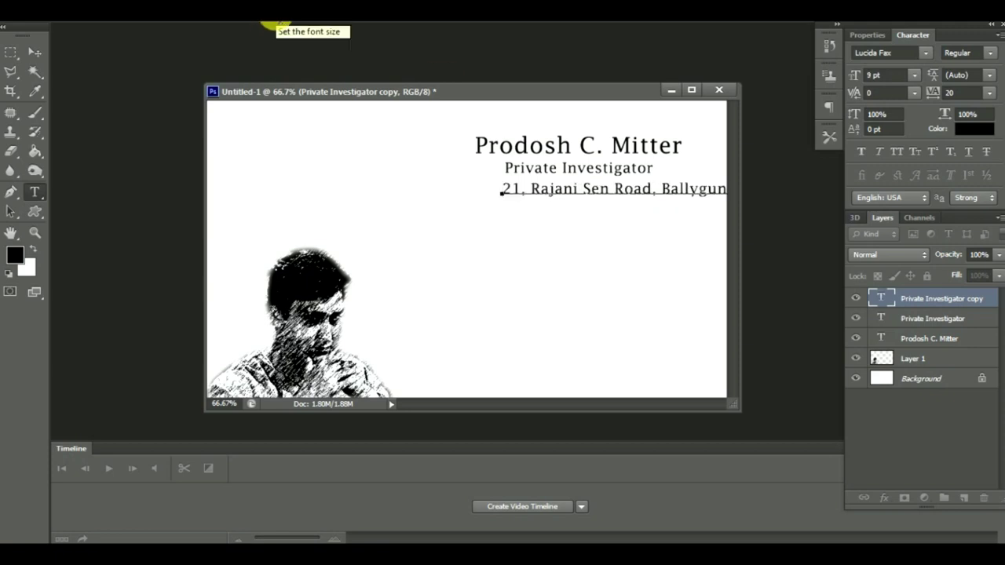
click(35, 52)
drag(561, 320, 511, 346)
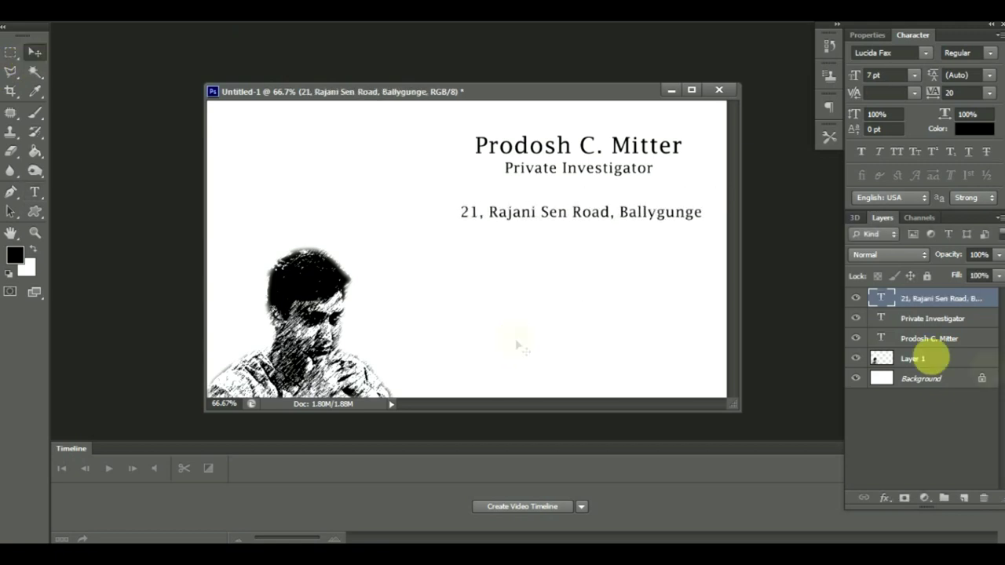
Step: Nudge the name, Private Investigator and address lines slightly down
click(929, 338)
drag(651, 258, 651, 271)
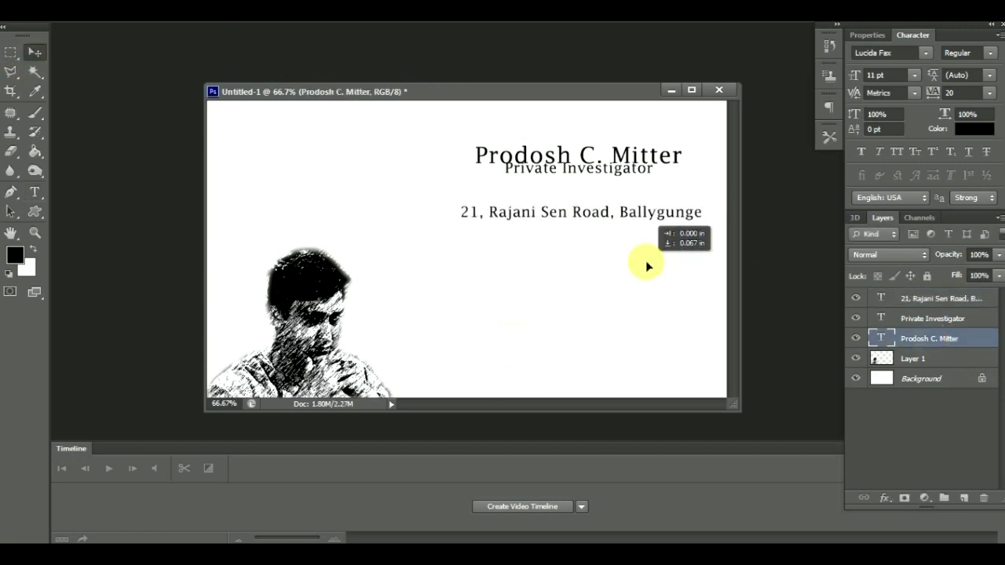
click(930, 318)
drag(665, 321, 664, 325)
click(927, 299)
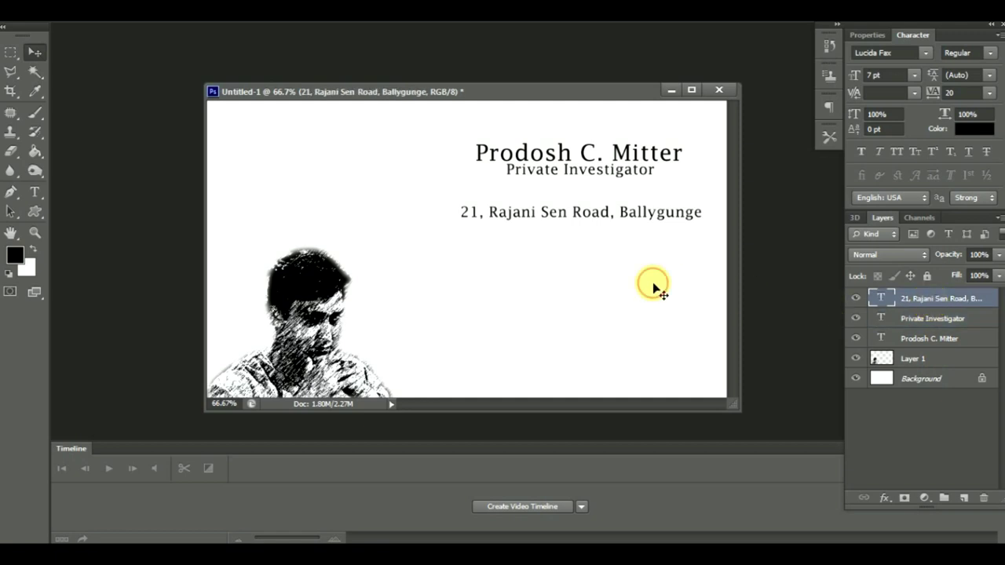
drag(653, 282, 653, 285)
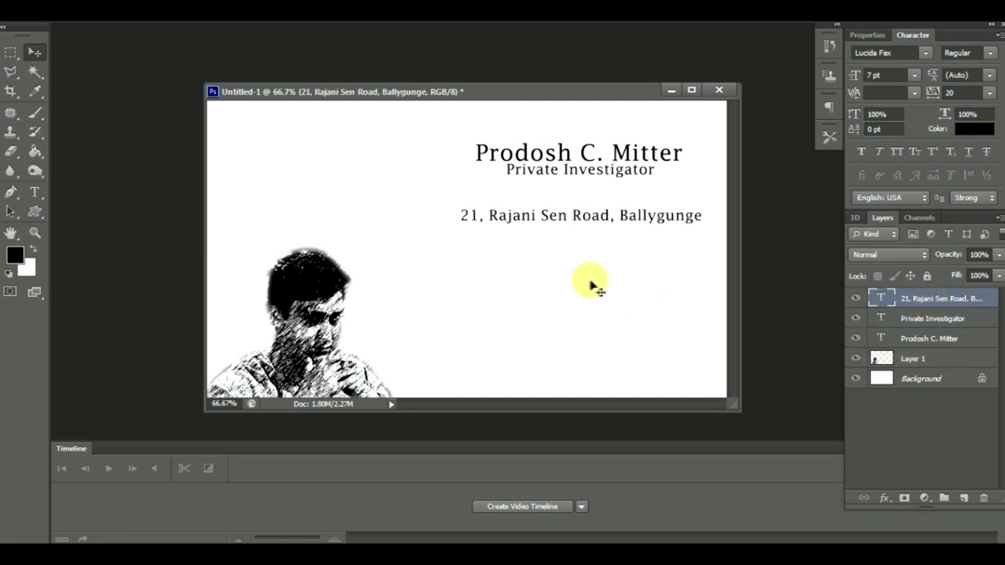
Step: Type 'Height 6ft 2inch' on a new line below the address
click(35, 191)
click(102, 182)
click(459, 281)
text(Height  6ft 2inch)
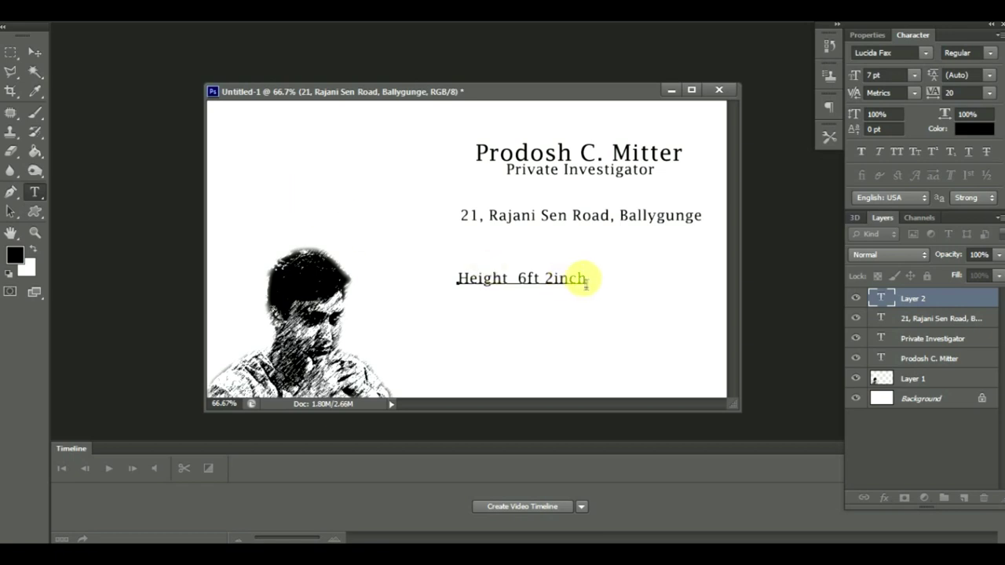
drag(586, 278, 456, 288)
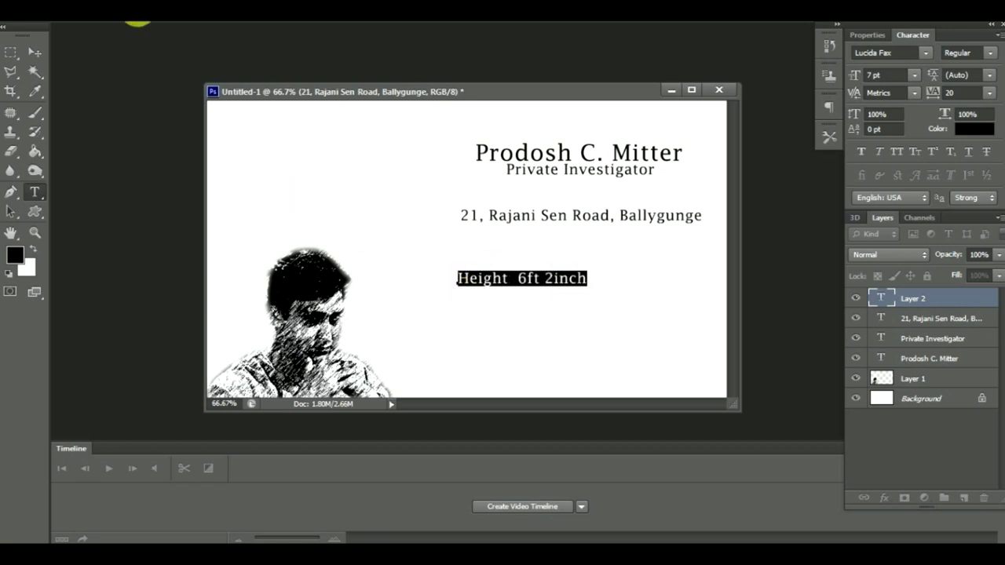
Step: Set the height line to 12 pt Sakkal Majalla, commit it, and duplicate its layer
scroll(142, 22, down, 2)
scroll(149, 20, down, 1)
scroll(157, 20, down, 1)
scroll(157, 19, down, 1)
scroll(157, 19, down, 1)
scroll(157, 19, down, 1)
scroll(157, 19, down, 1)
scroll(157, 19, down, 1)
scroll(157, 19, down, 1)
scroll(157, 18, down, 1)
scroll(157, 18, down, 1)
scroll(157, 19, down, 1)
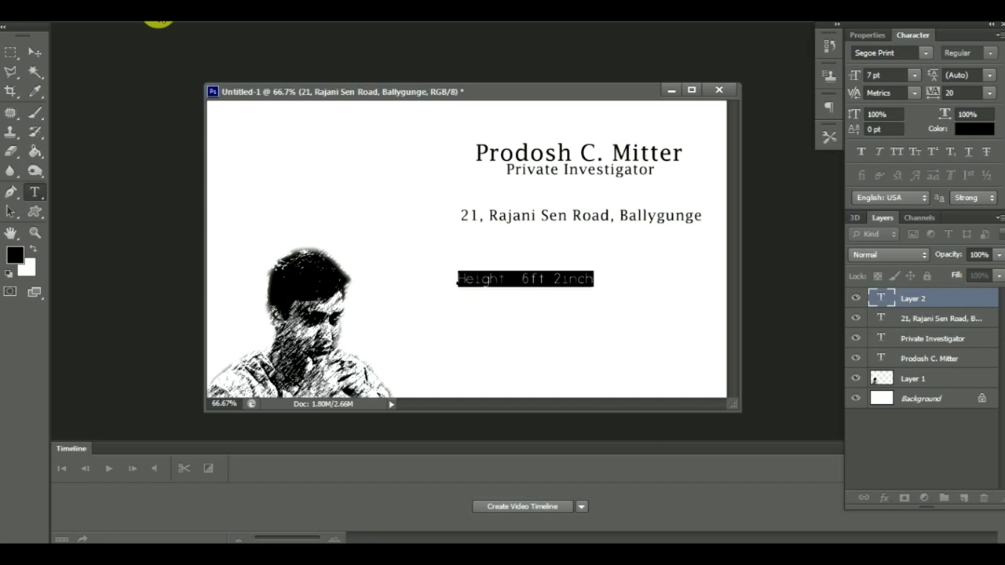
scroll(157, 19, down, 1)
scroll(157, 18, down, 1)
scroll(157, 19, down, 2)
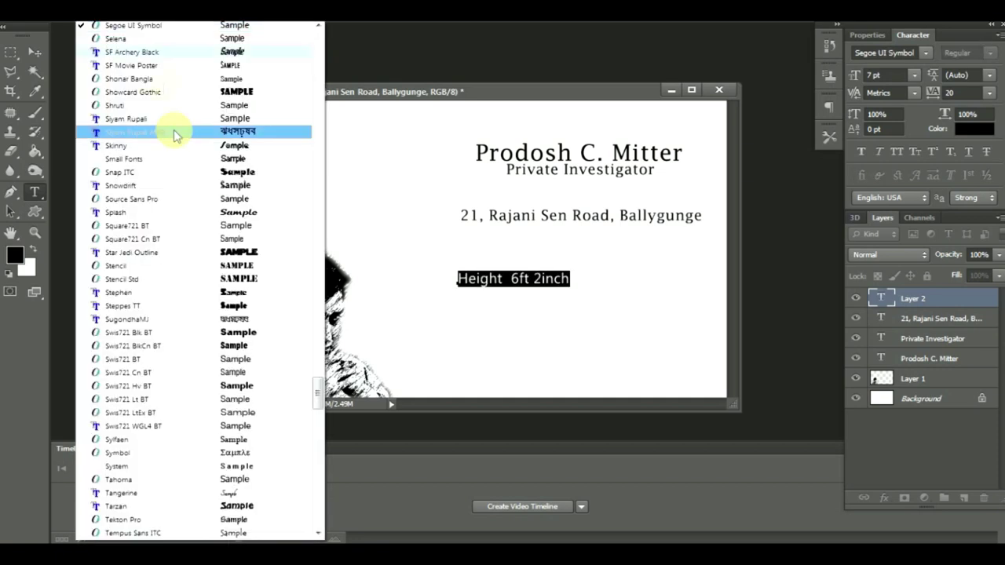
drag(318, 391, 319, 414)
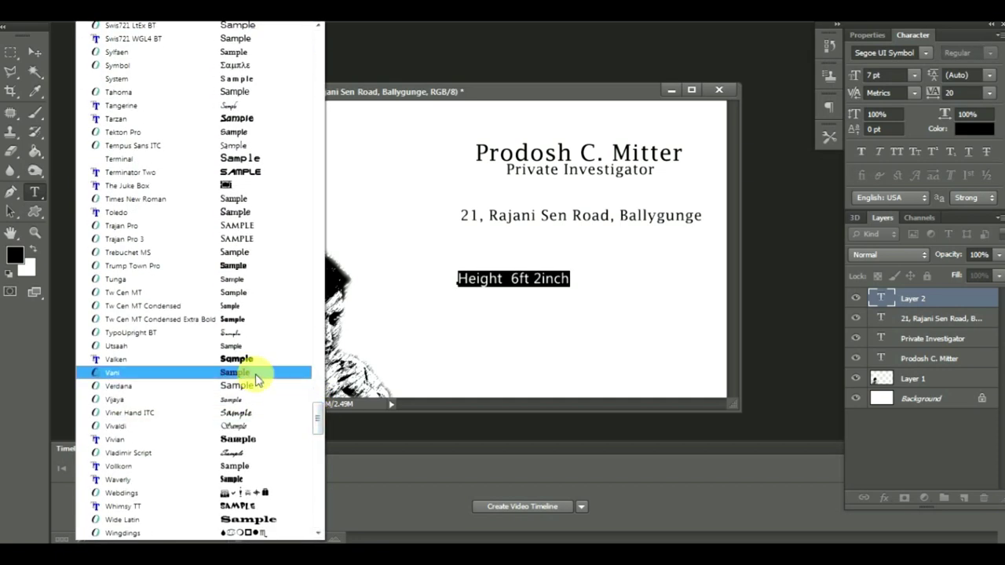
click(257, 376)
key(ctrl+a)
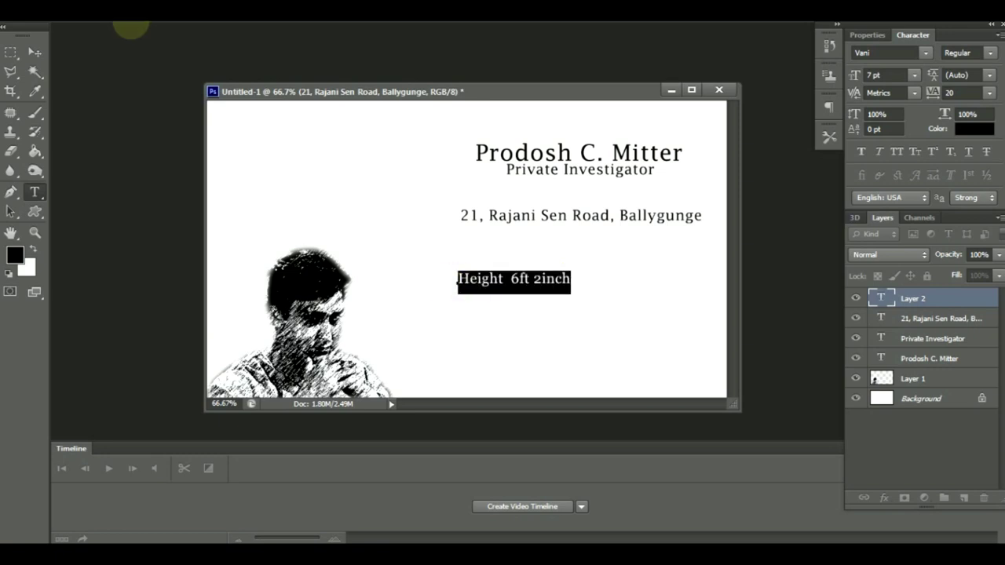
click(130, 18)
drag(320, 432, 321, 365)
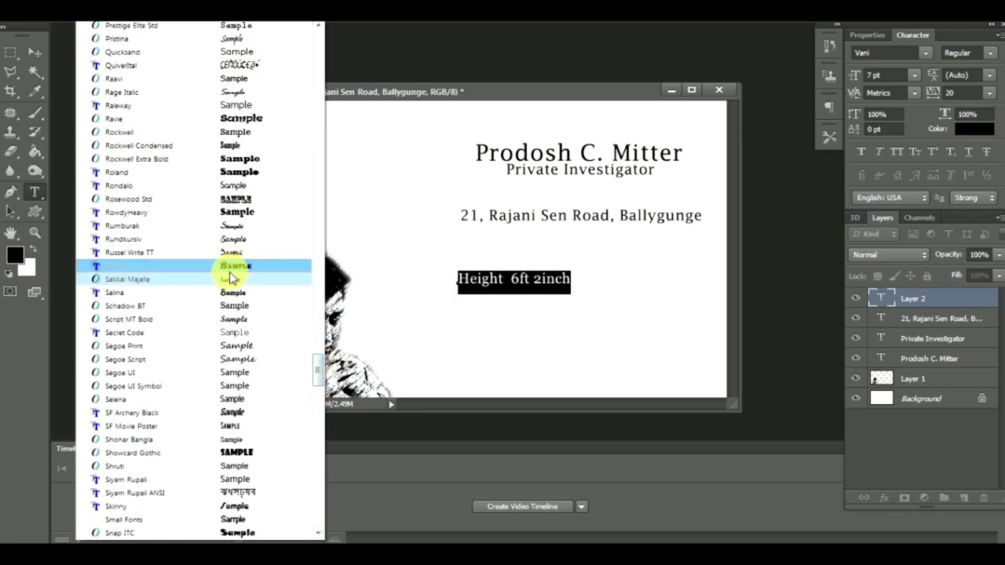
click(228, 278)
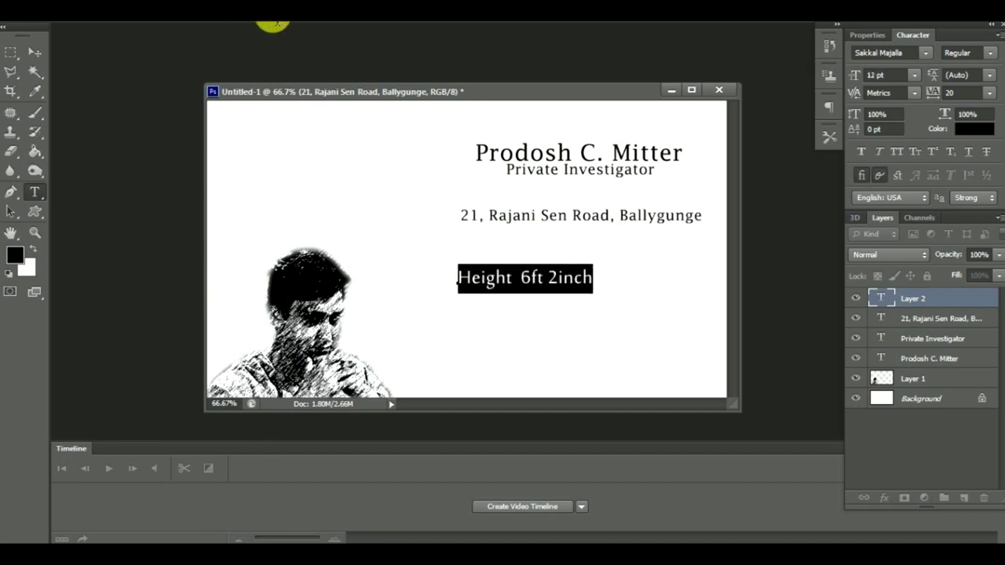
click(926, 316)
drag(931, 306, 973, 505)
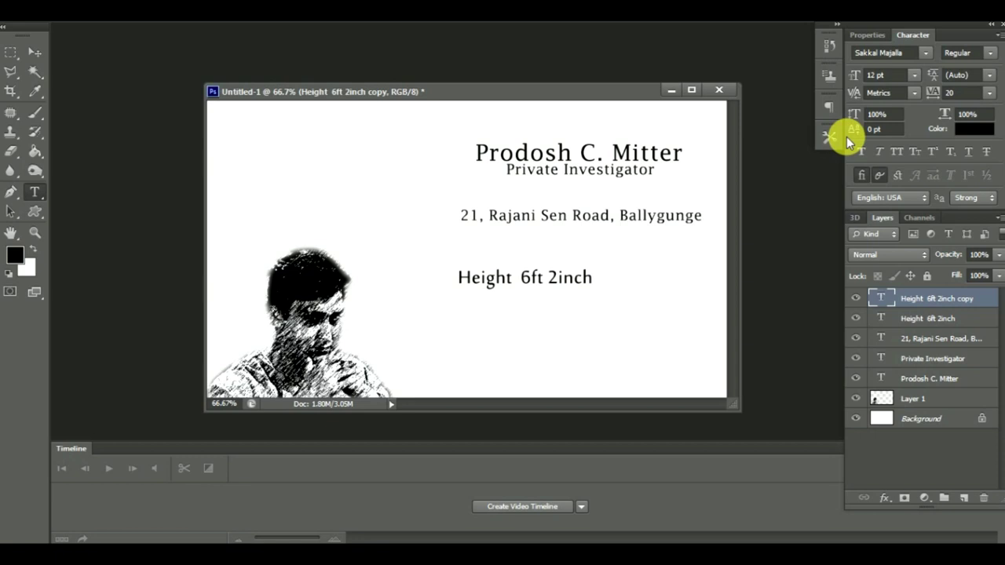
Step: Move the copied line down and retype it as 'Religion Brahmoism'
click(35, 52)
drag(501, 325, 505, 345)
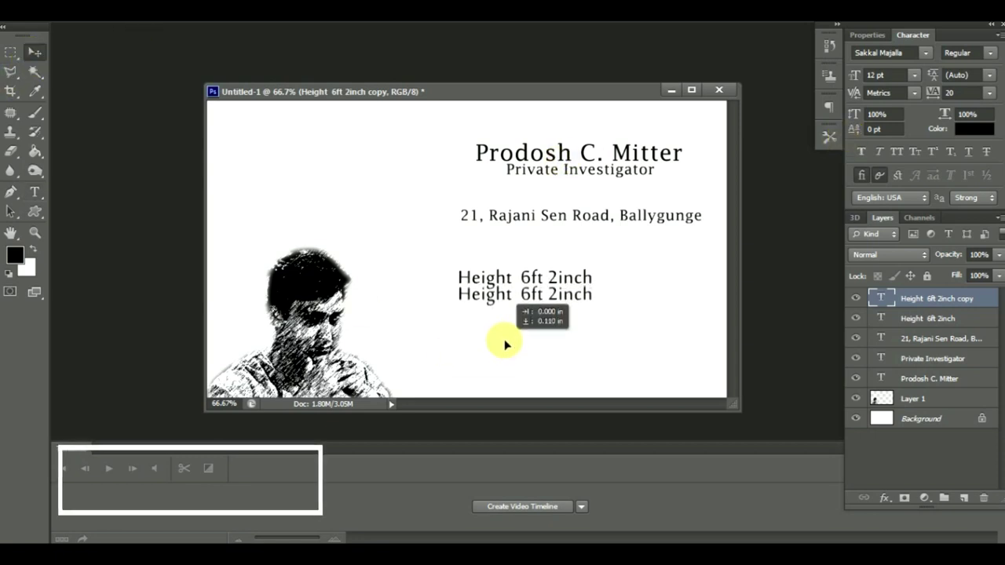
click(35, 191)
drag(458, 296, 597, 307)
text(Religion Brahmo)
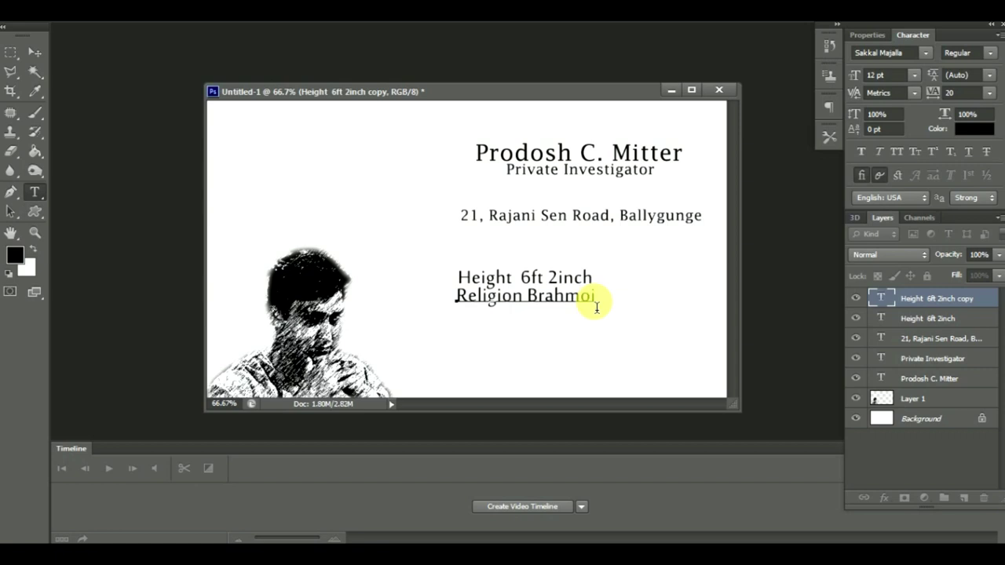
click(897, 319)
Step: Duplicate the height line, move it below Religion, and retype it as the Nick Name line
drag(927, 316, 964, 498)
click(35, 52)
drag(568, 318, 570, 350)
click(35, 191)
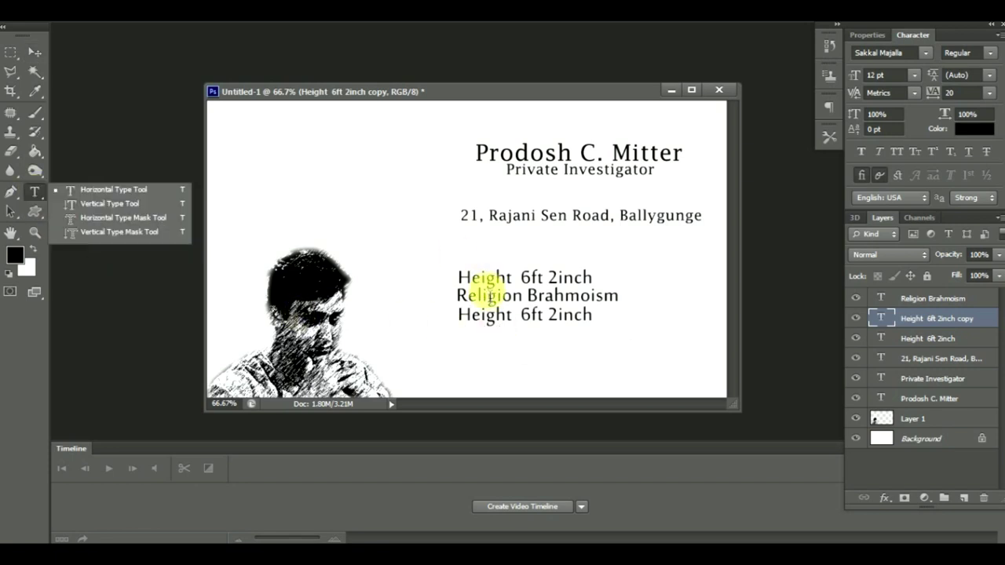
click(467, 321)
drag(458, 318, 627, 322)
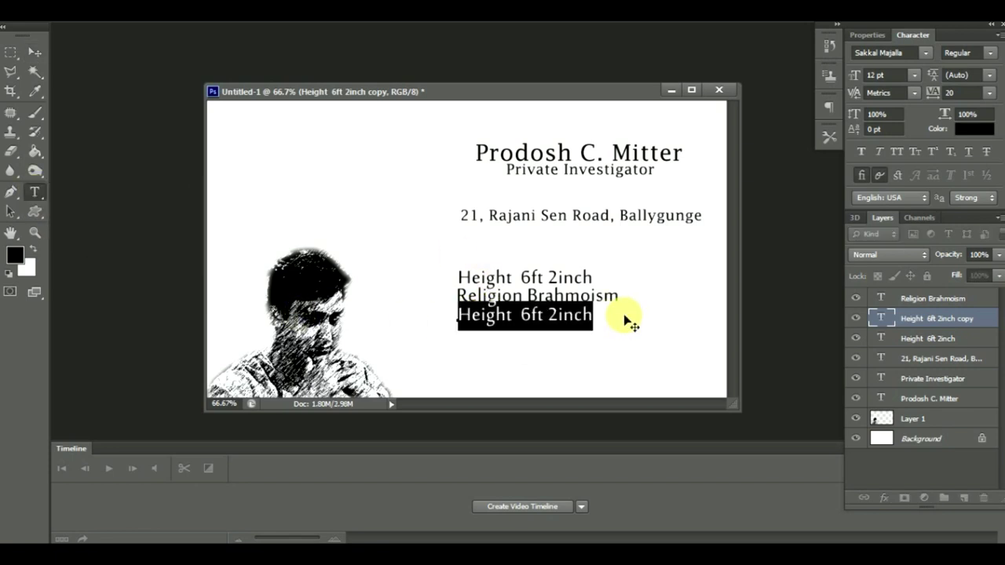
text(Nick Name)
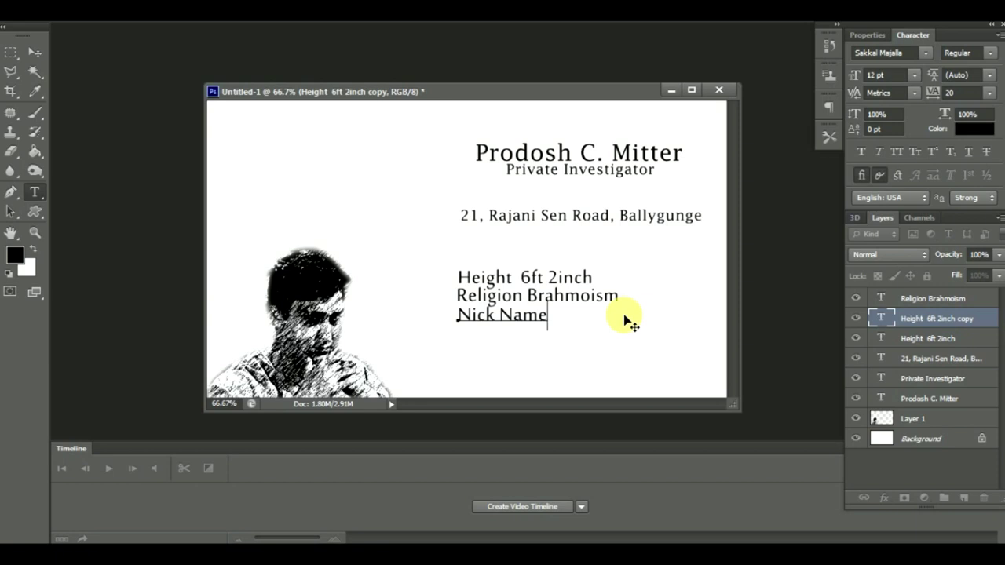
text( FELUDA)
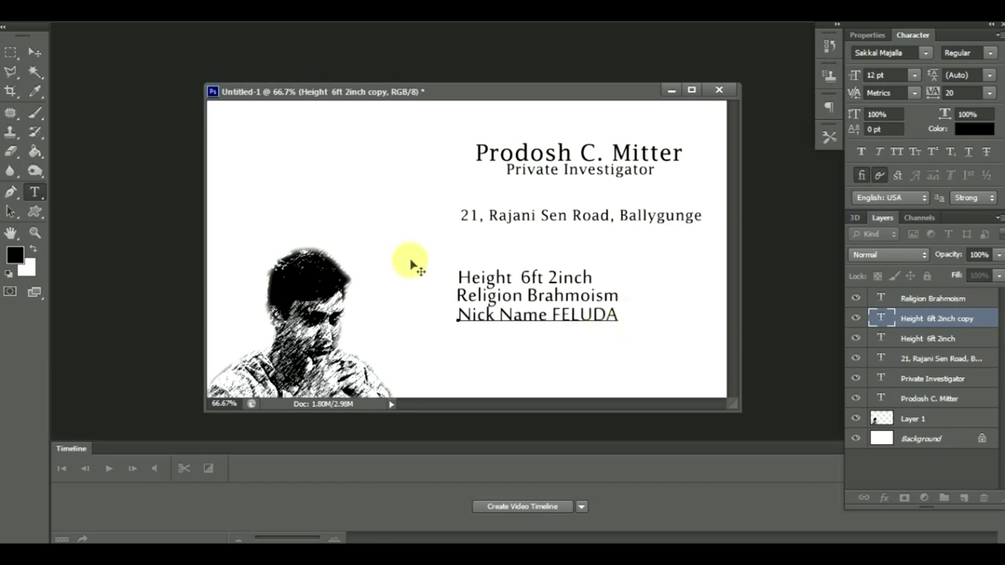
click(948, 319)
Step: Duplicate the Religion line, place it at the bottom, and retype it as 'Skill Mogojastro'
click(949, 302)
drag(950, 305, 964, 498)
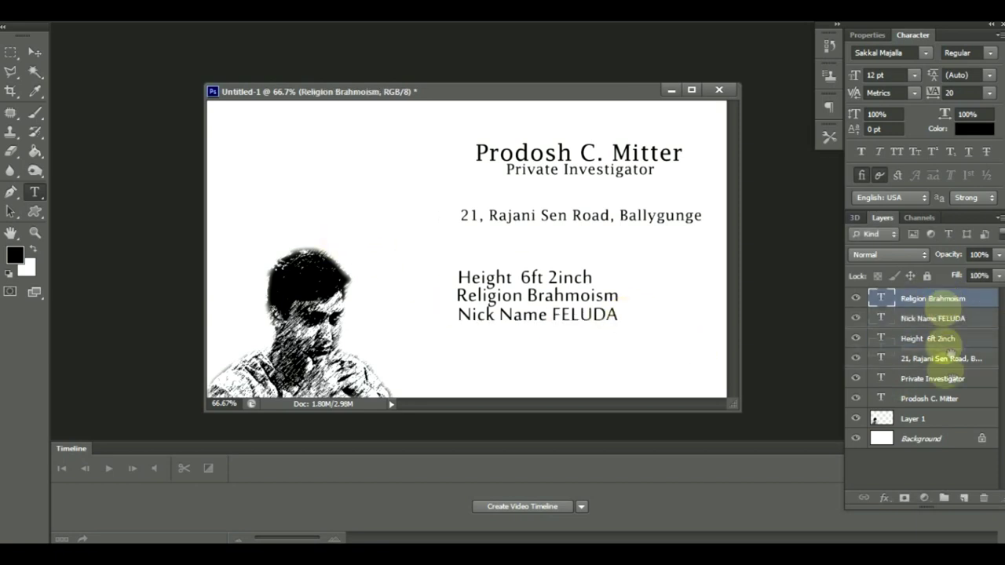
click(34, 54)
drag(502, 281, 503, 323)
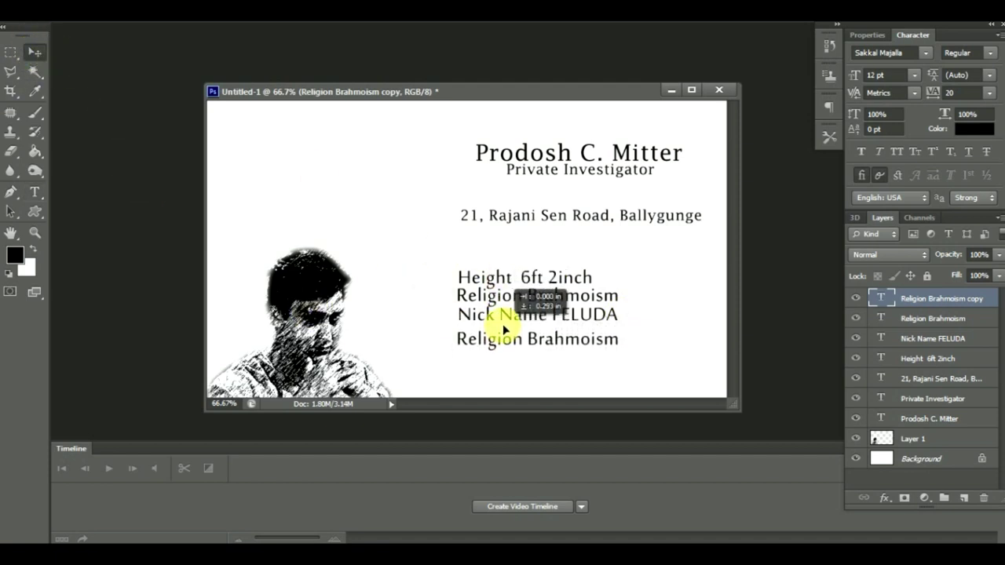
click(34, 193)
click(526, 339)
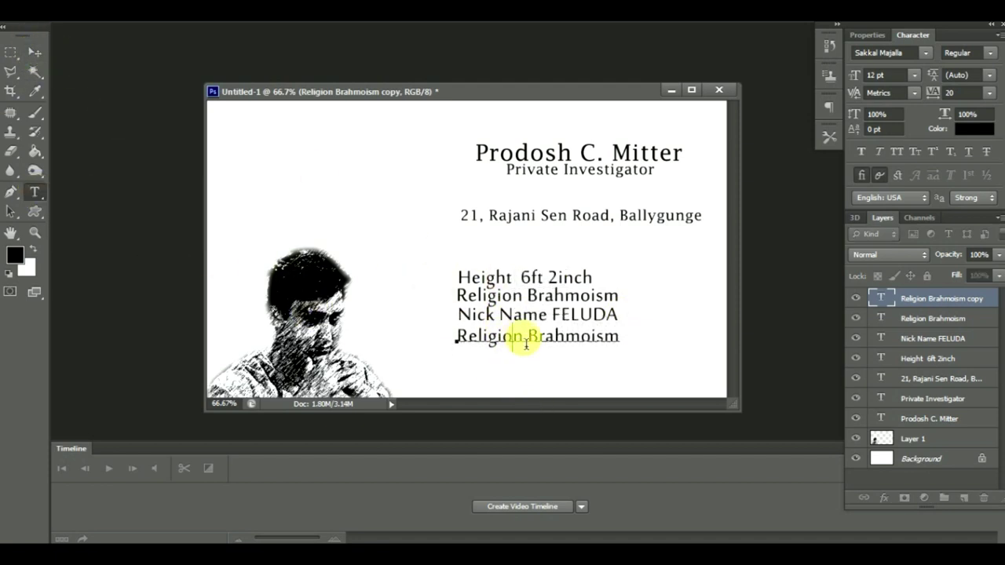
drag(619, 340, 419, 342)
text(sKIl)
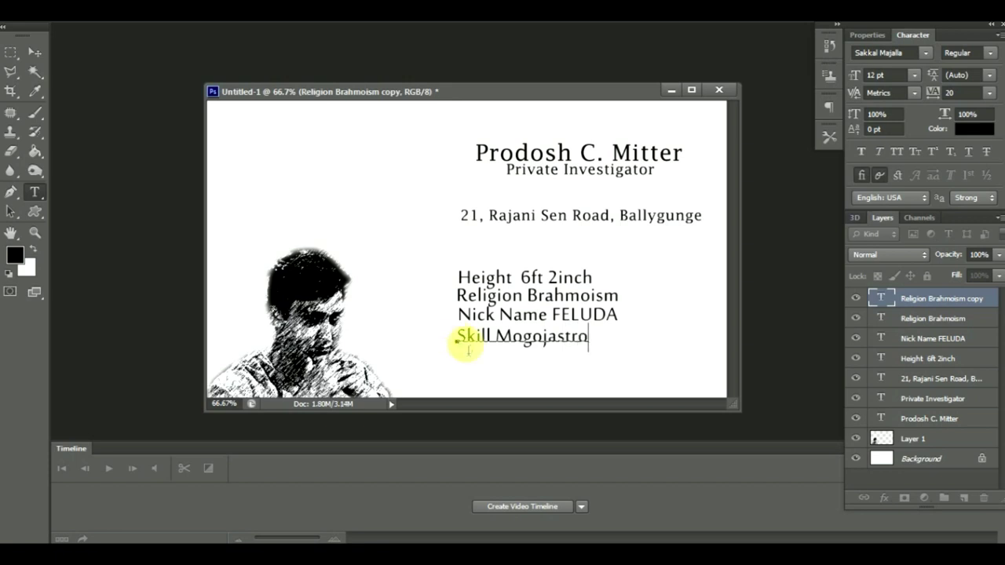
Step: Shift the Height, Religion and Nick Name lines right into a stacked column
click(933, 320)
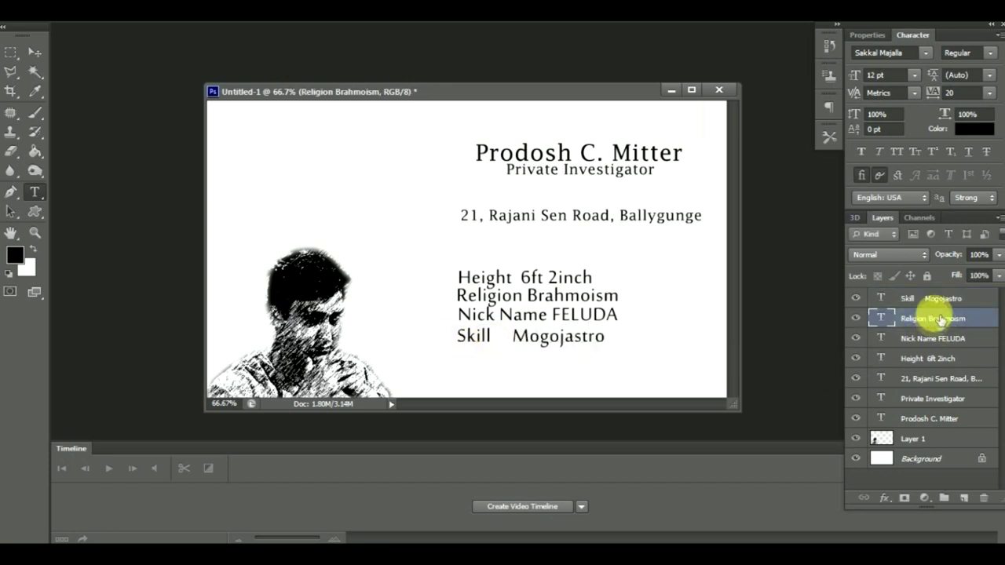
click(932, 343)
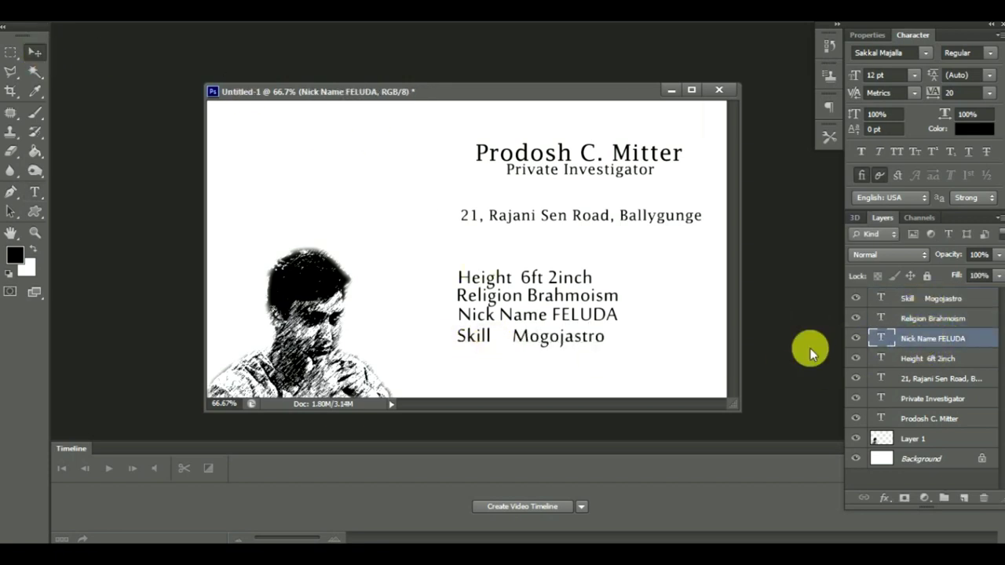
click(903, 359)
drag(541, 333, 594, 336)
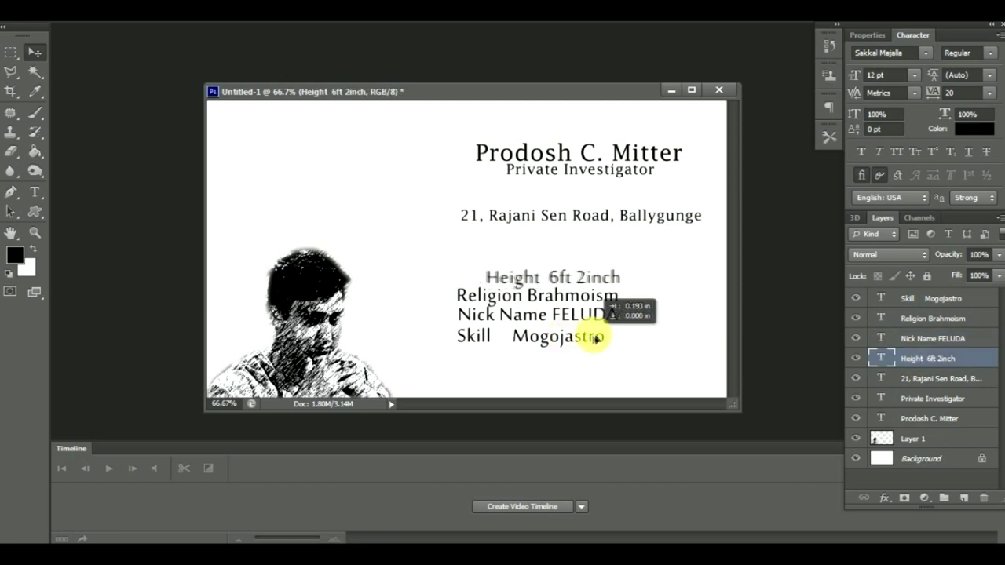
click(933, 330)
drag(526, 388, 578, 395)
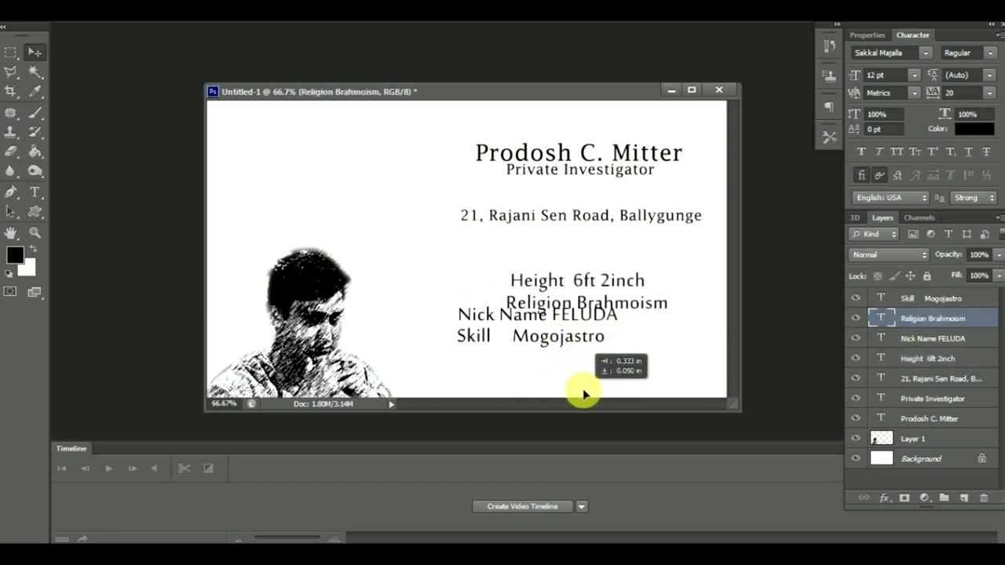
click(934, 337)
drag(507, 345, 559, 359)
click(926, 298)
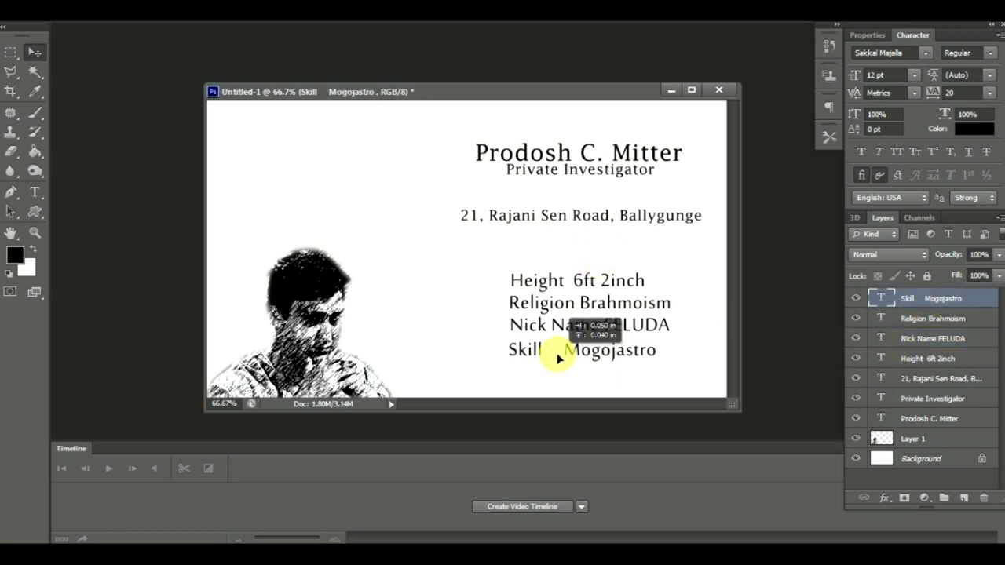
Step: Nudge the Nick Name and Religion lines slightly lower for even spacing
click(917, 337)
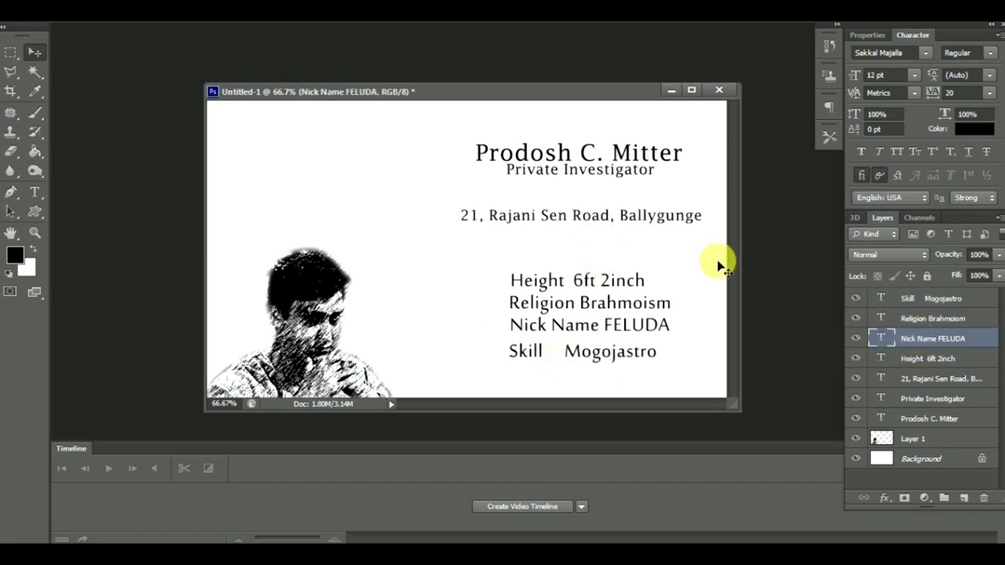
drag(717, 259, 718, 262)
click(915, 318)
drag(628, 329, 627, 331)
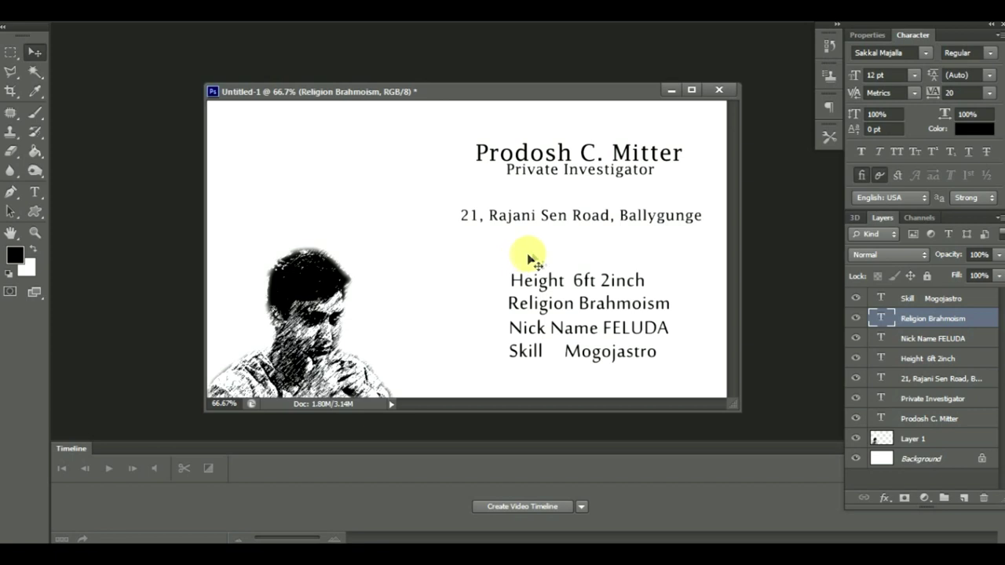
Step: Add a new layer and load building brush preset 964 in the Brush Tool
click(965, 499)
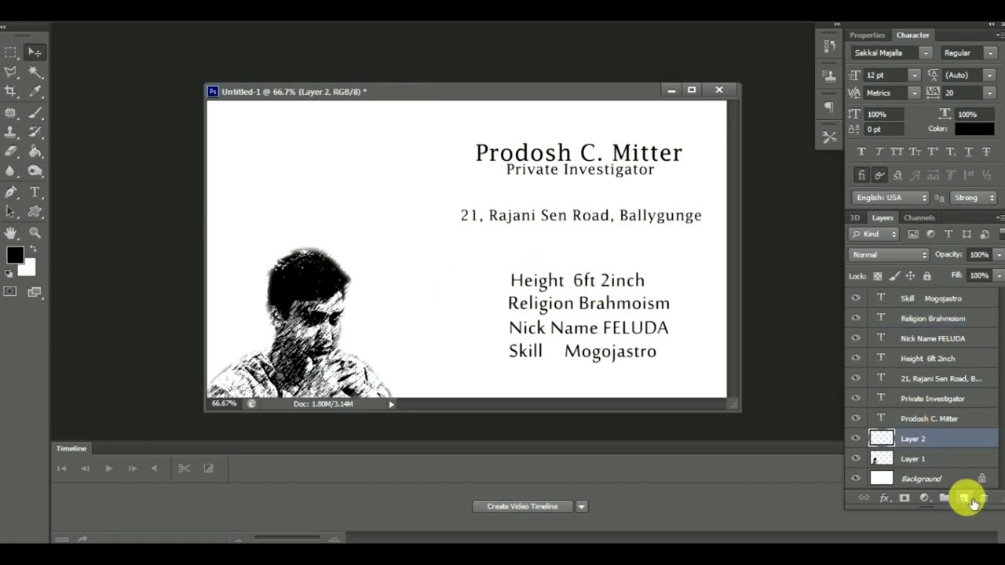
right_click(37, 120)
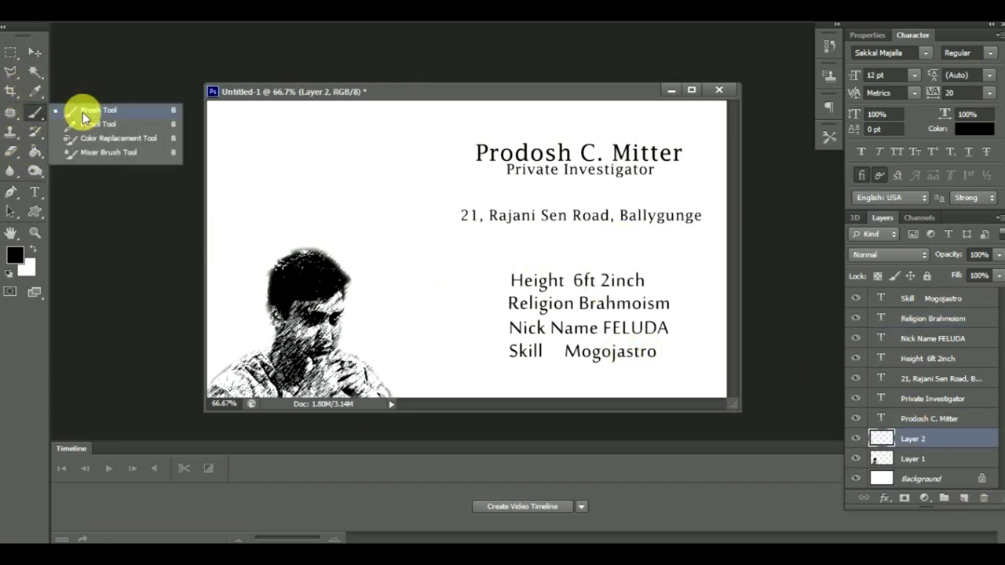
click(81, 109)
right_click(328, 211)
drag(608, 321, 613, 474)
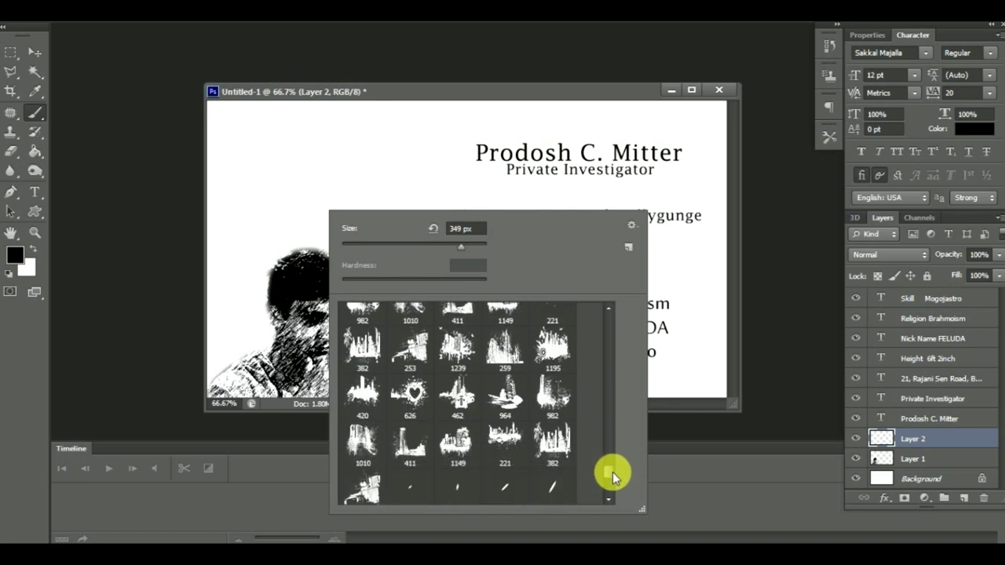
drag(612, 473, 616, 471)
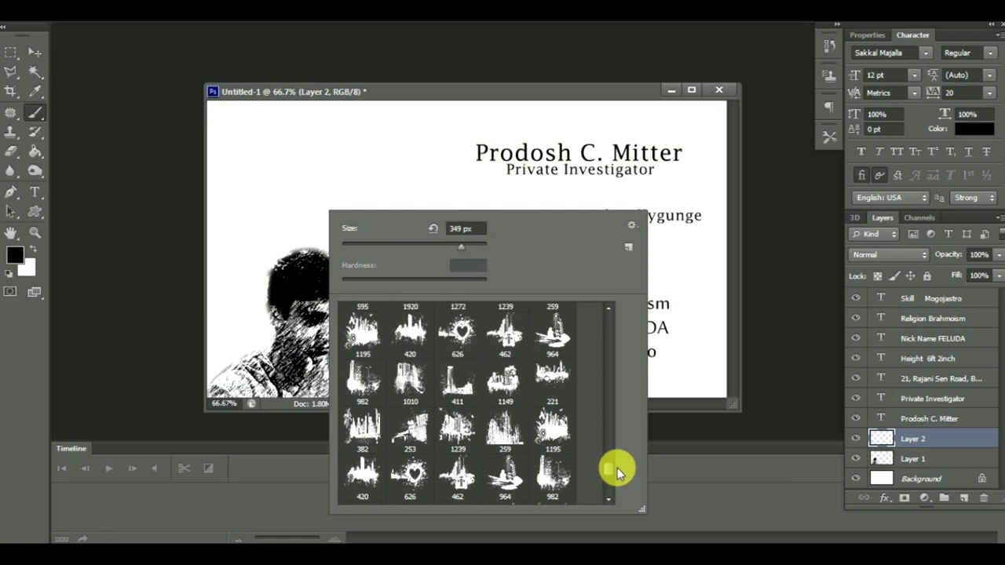
click(554, 334)
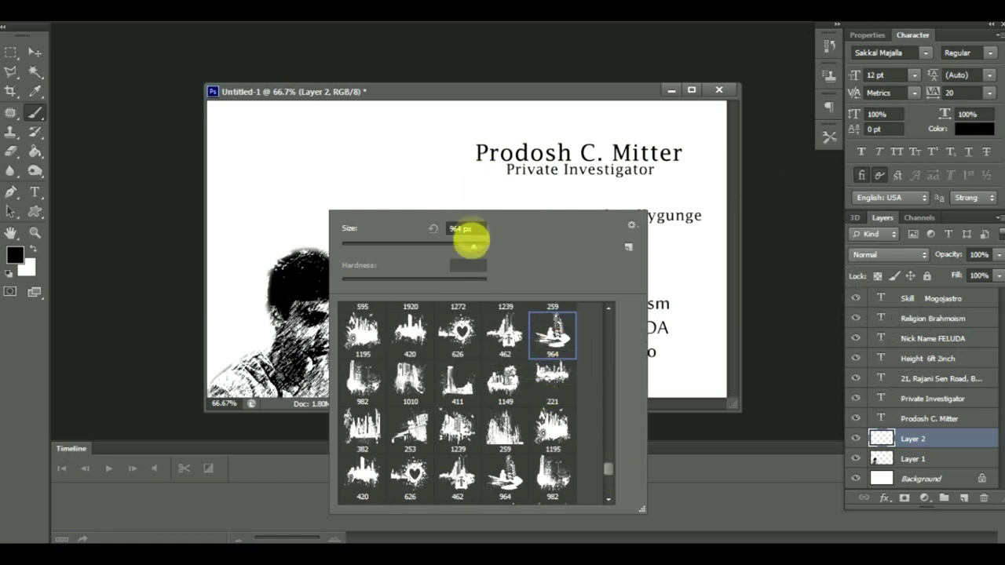
Step: Stamp the building at 1055 px, then move Layer 1 above Layer 2
mouse_move(472, 252)
mouse_down()
mouse_move(527, 195)
mouse_move(482, 250)
mouse_up()
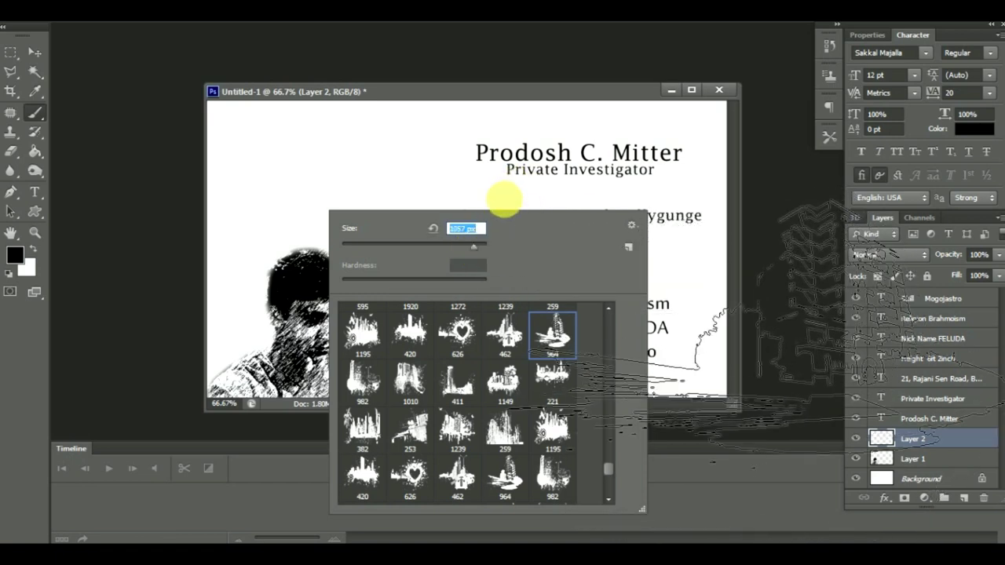
text(1055)
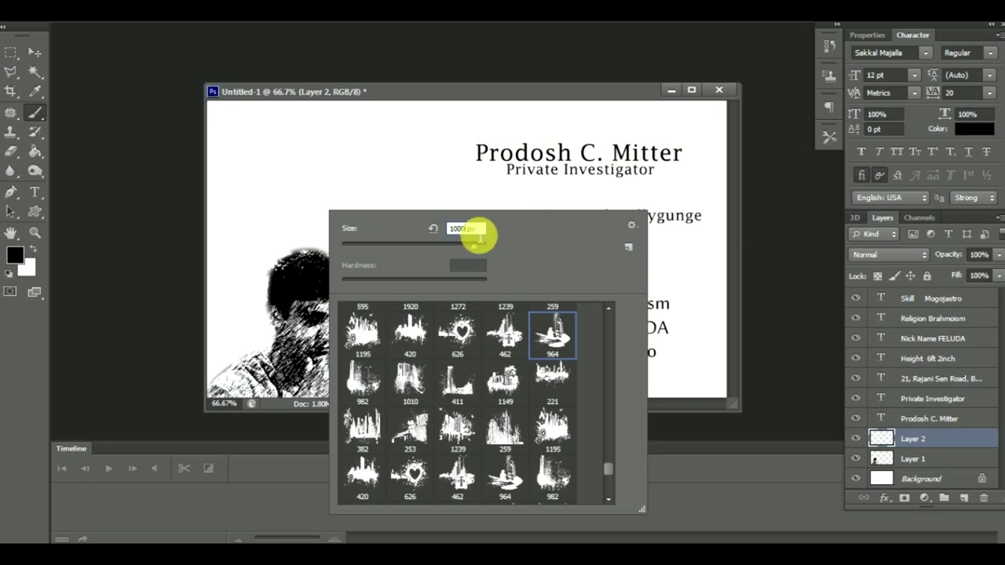
click(568, 90)
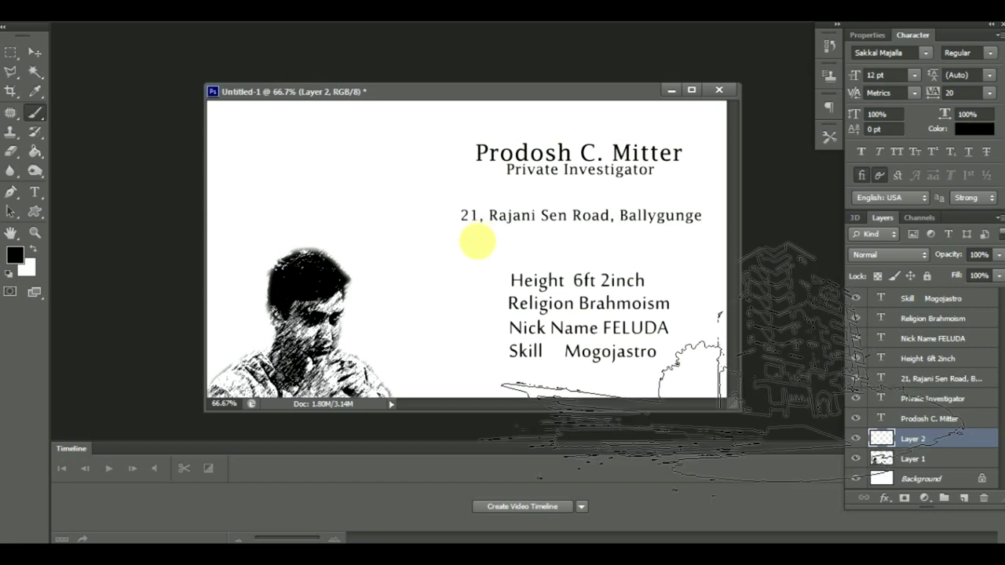
click(477, 242)
drag(953, 457, 957, 438)
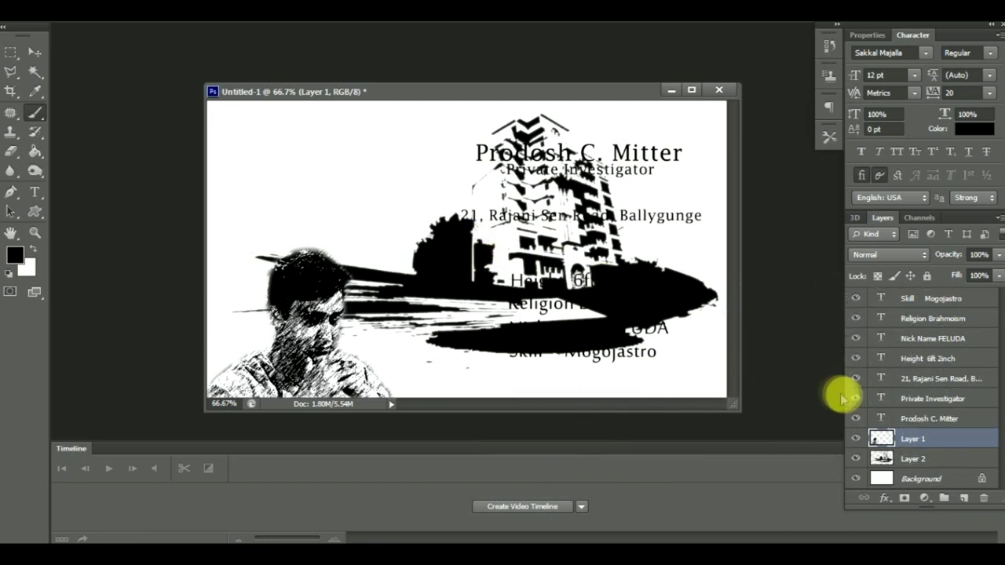
Step: Narrow the Layer 2 building stamp horizontally and stretch it slightly downward
click(922, 459)
key(ctrl+t)
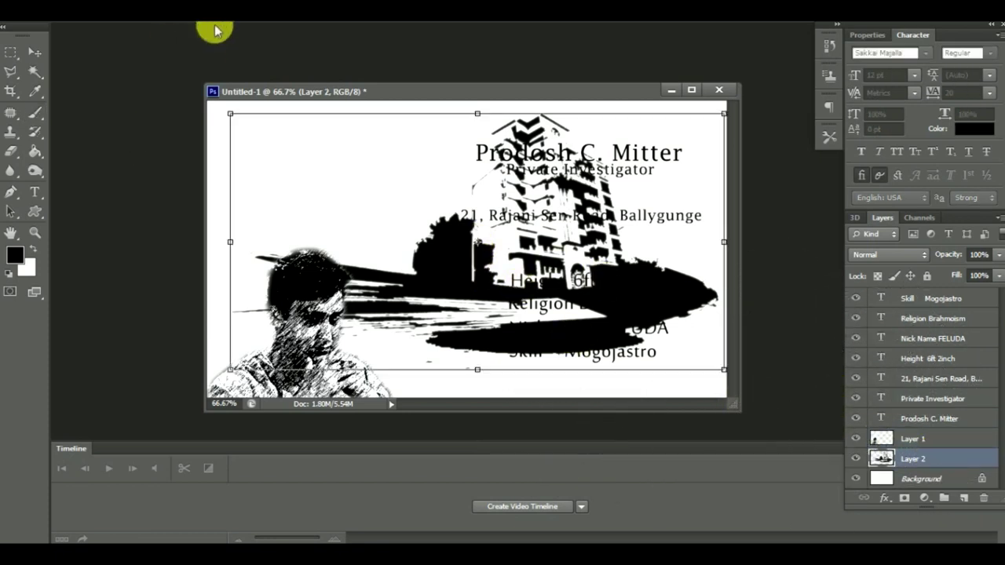
drag(216, 30, 110, 22)
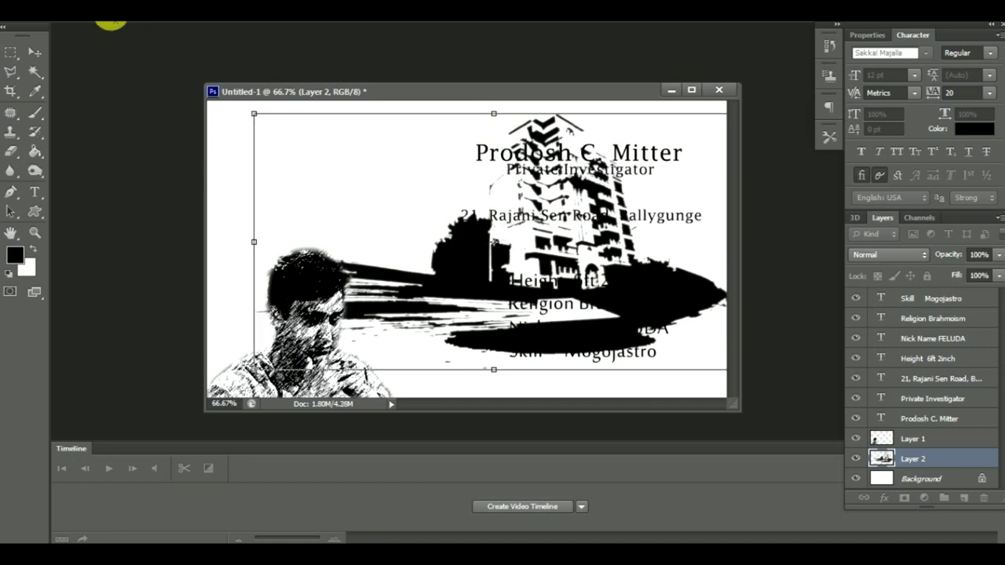
drag(503, 374, 503, 383)
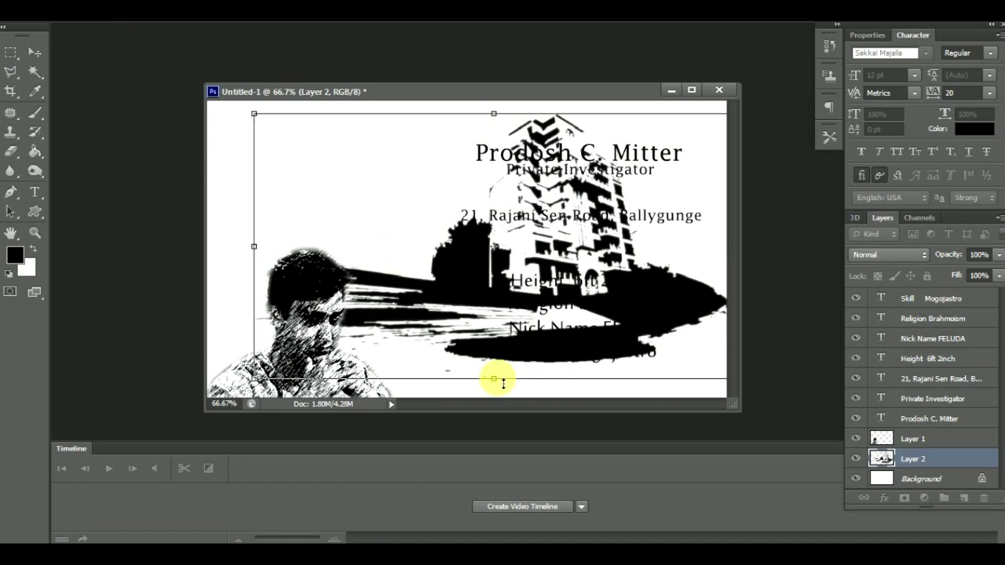
key(Return)
Step: Duplicate the building stamp as Layer 2 copy and commit a transform on it
key(ctrl+j)
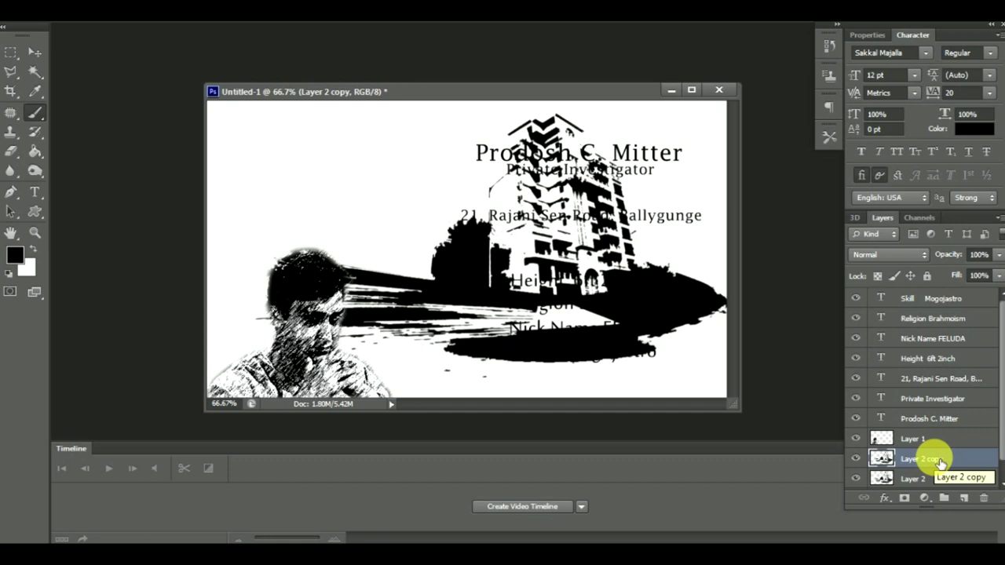
key(ctrl+t)
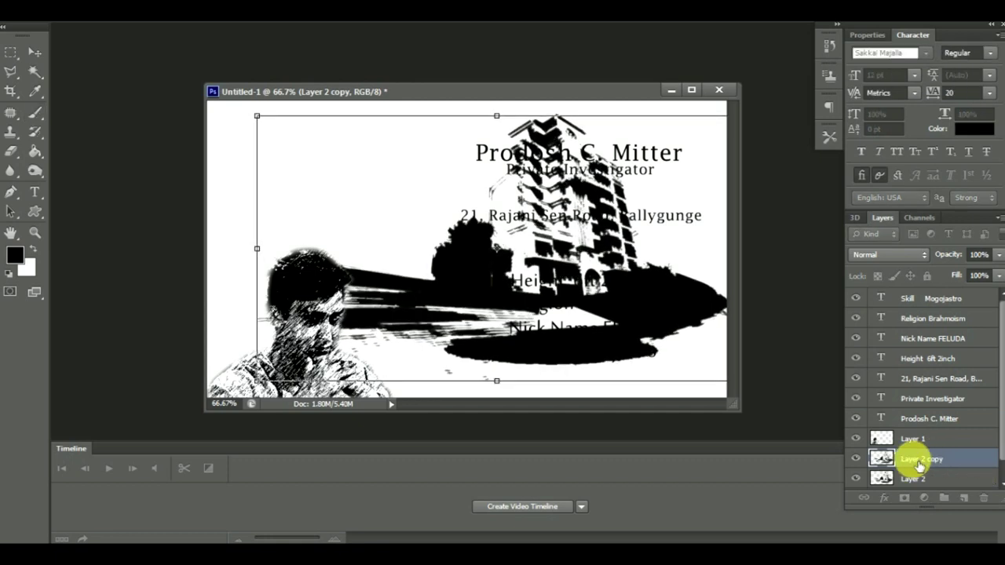
key(Return)
Step: Enable Color Overlay on Layer 2 copy with a light colour and reduced opacity
click(896, 500)
click(904, 314)
drag(579, 134, 766, 121)
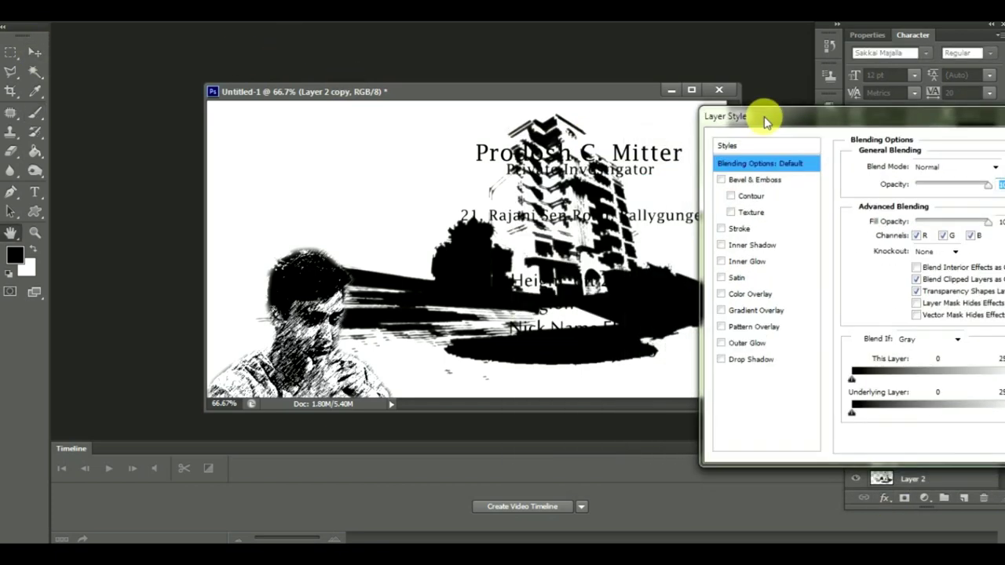
click(720, 297)
drag(988, 183, 980, 184)
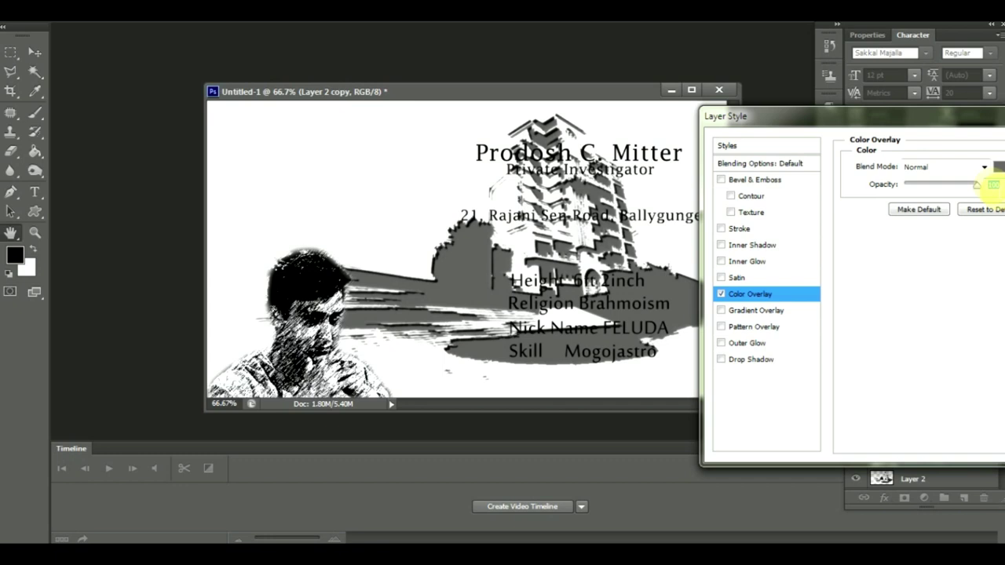
drag(969, 118, 754, 169)
click(781, 218)
click(641, 220)
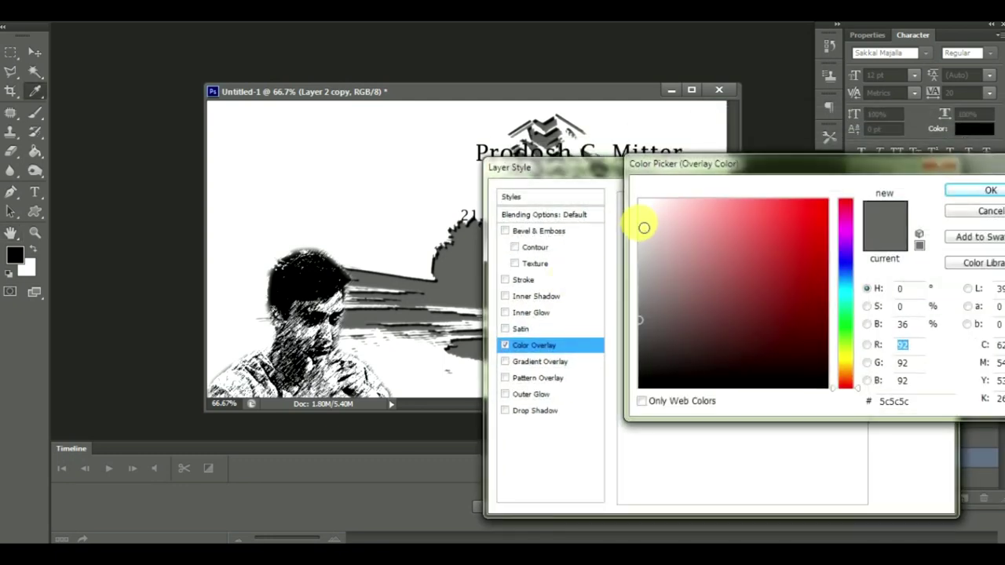
click(991, 190)
Step: Refine the overlay colour to light grey dbd8d8 and apply the layer style
mouse_move(774, 175)
mouse_down()
mouse_move(388, 187)
mouse_move(347, 179)
mouse_up()
drag(334, 250, 280, 246)
drag(357, 173, 125, 118)
click(135, 165)
drag(707, 162, 78, 185)
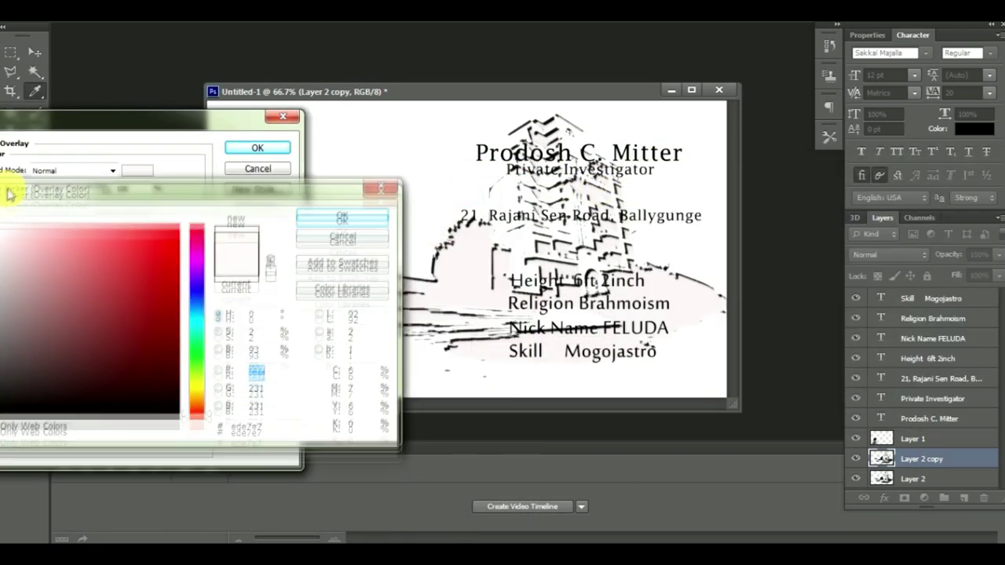
click(28, 269)
drag(28, 269, 23, 280)
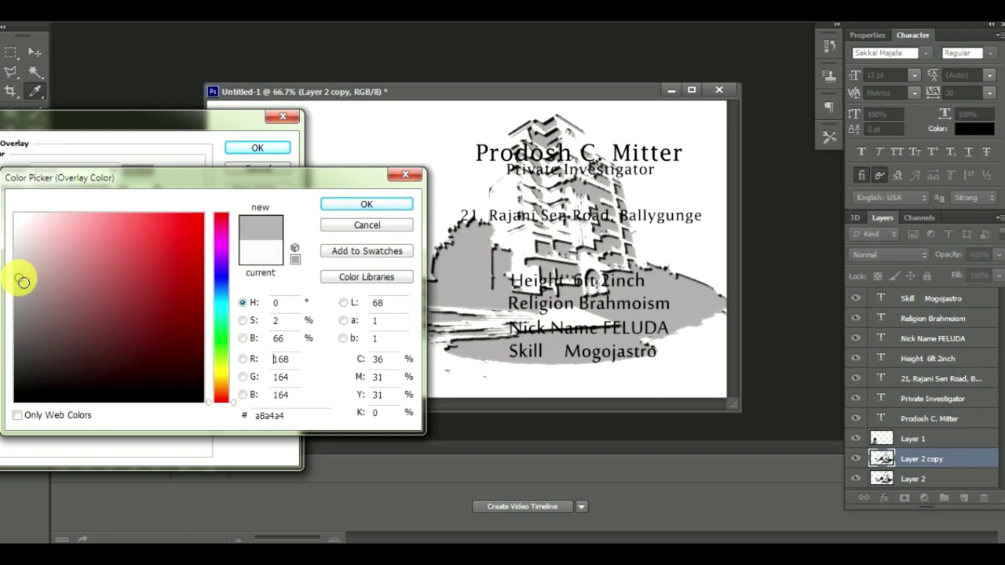
drag(44, 217, 18, 221)
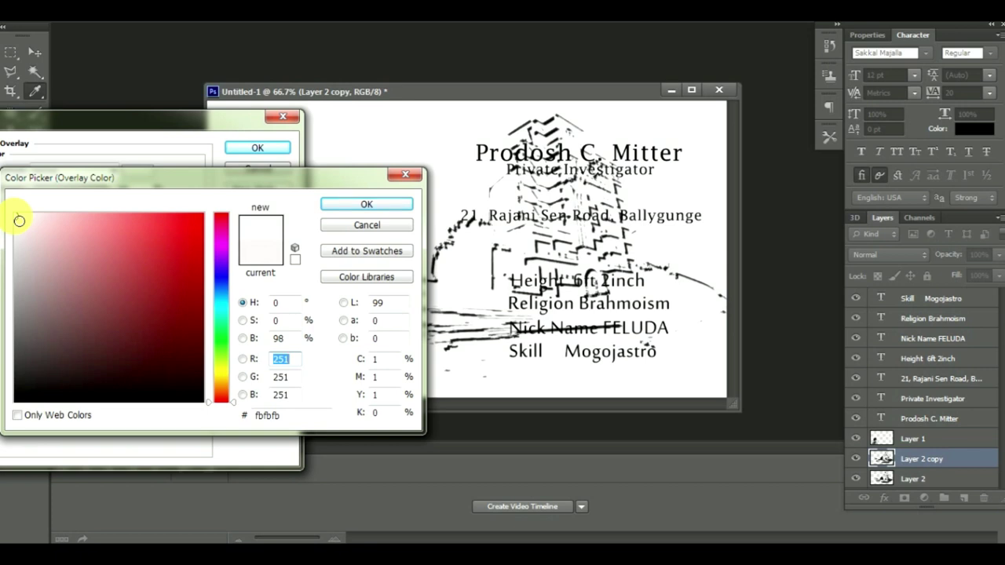
click(346, 228)
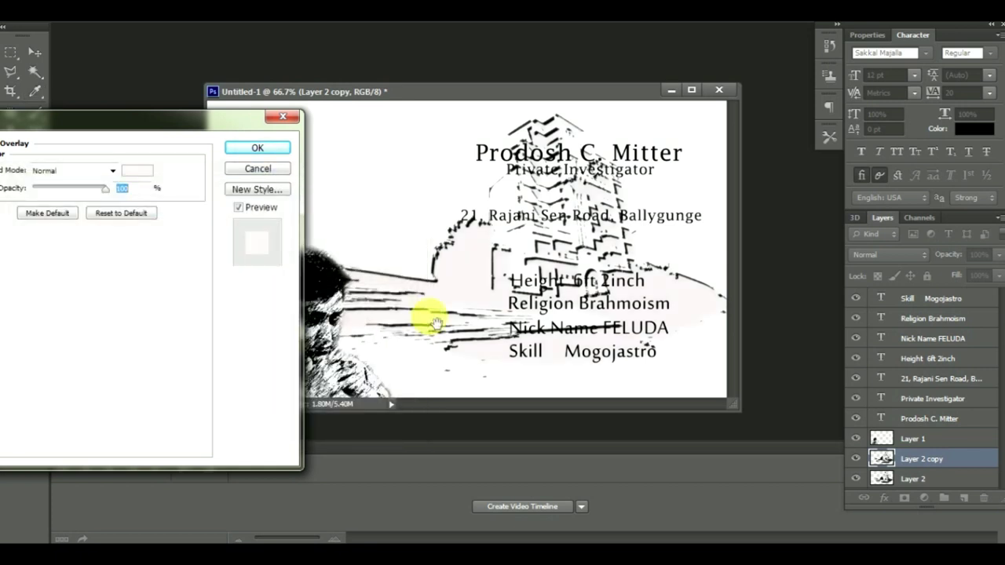
click(128, 168)
click(18, 240)
click(18, 233)
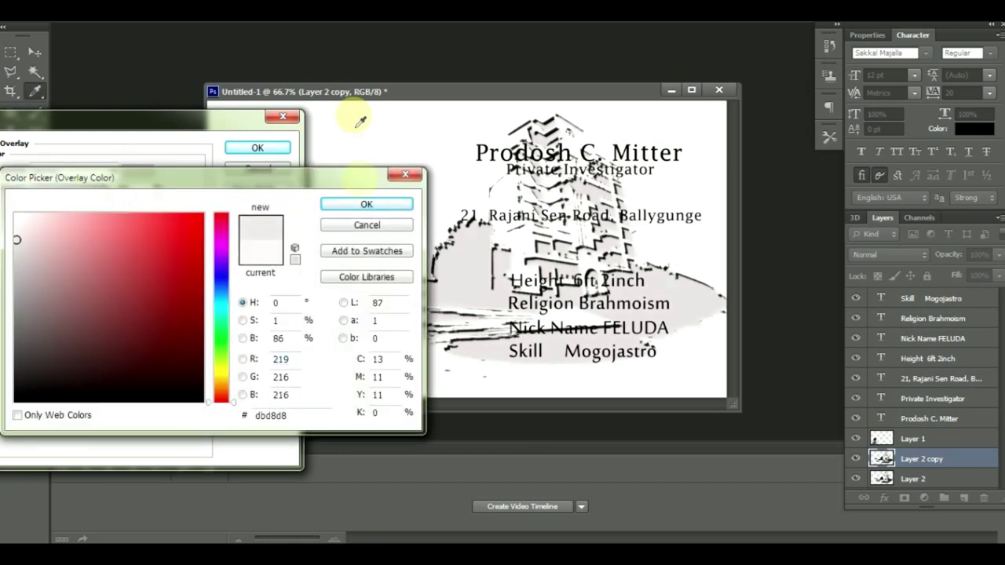
key(Return)
click(252, 153)
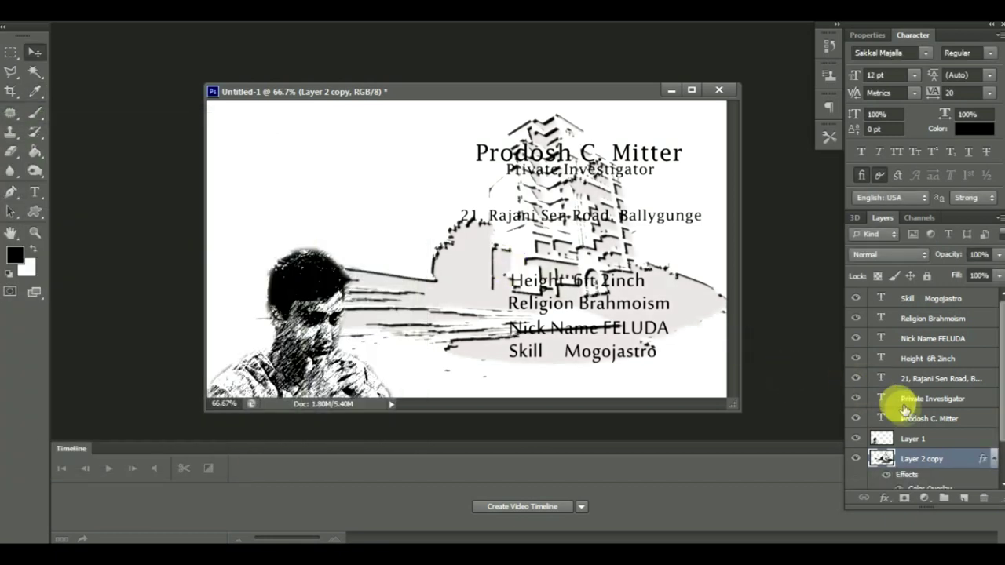
Step: Set Layer 2 copy's opacity to 40% and Layer 2's opacity to 20%
click(984, 259)
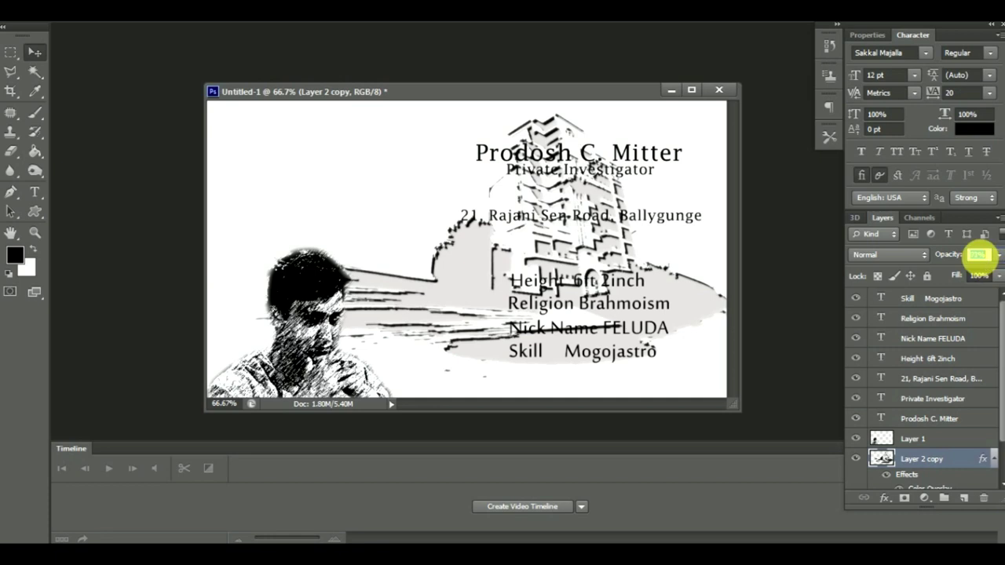
text(40)
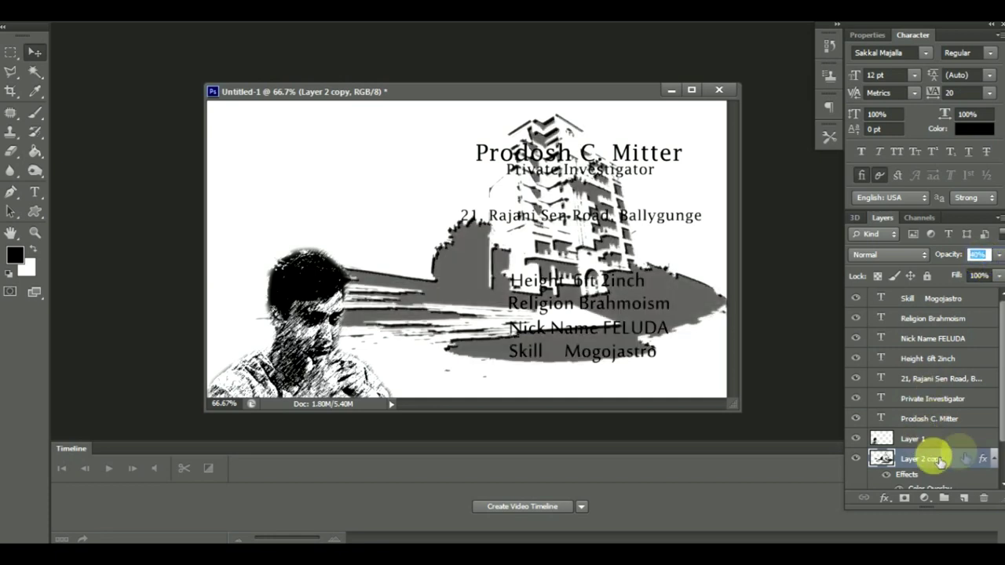
click(993, 459)
scroll(998, 428, down, 1)
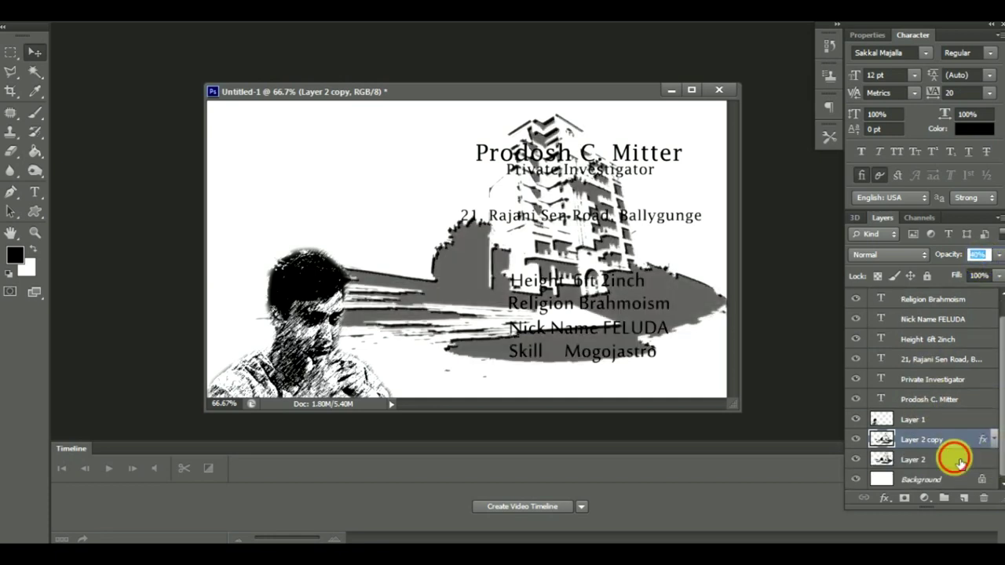
click(956, 458)
click(981, 256)
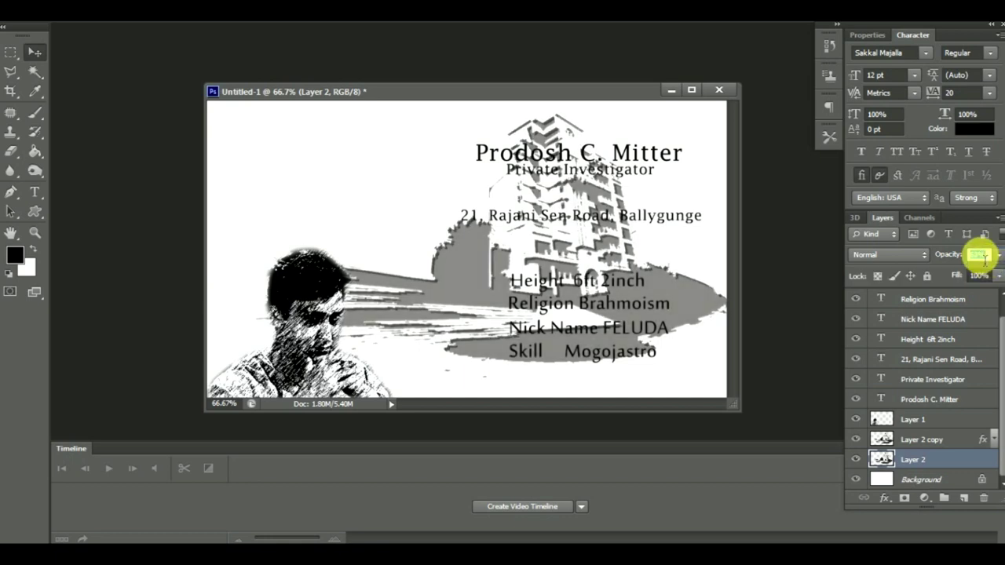
text(20)
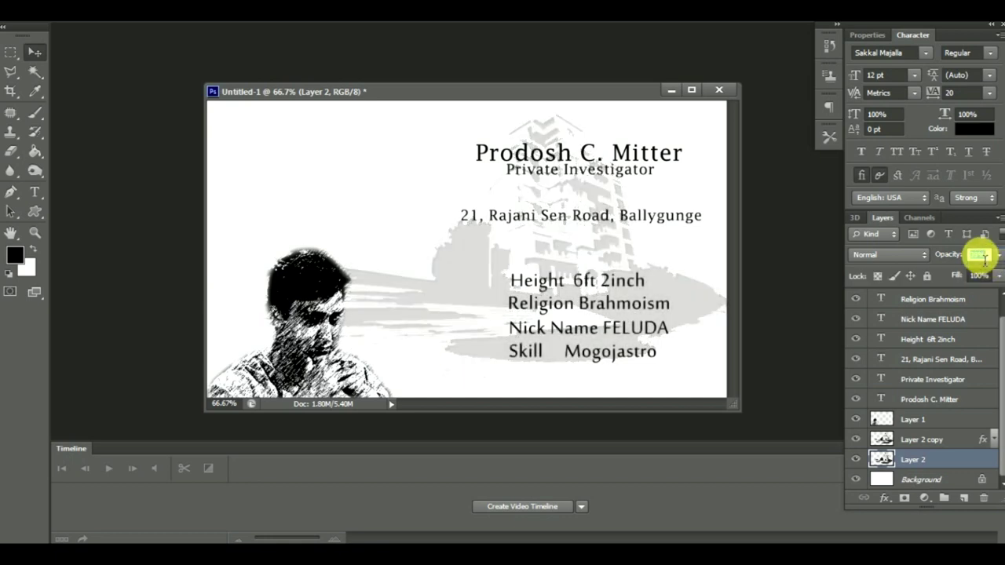
Step: Fill a rectangular strip on the card's left edge with black on new Layer 3
right_click(13, 55)
click(79, 42)
click(964, 498)
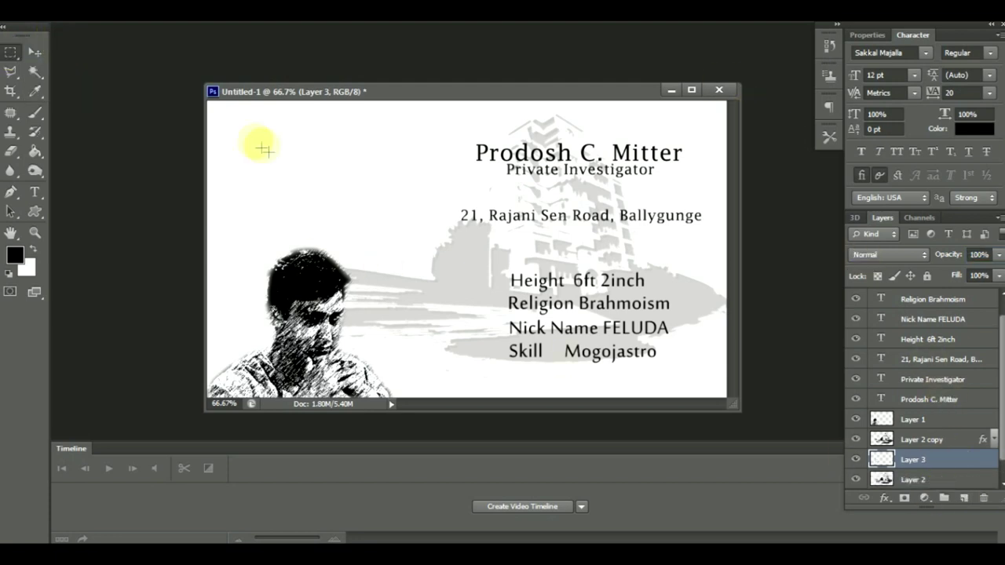
drag(212, 108, 318, 404)
key(alt+BackSpace)
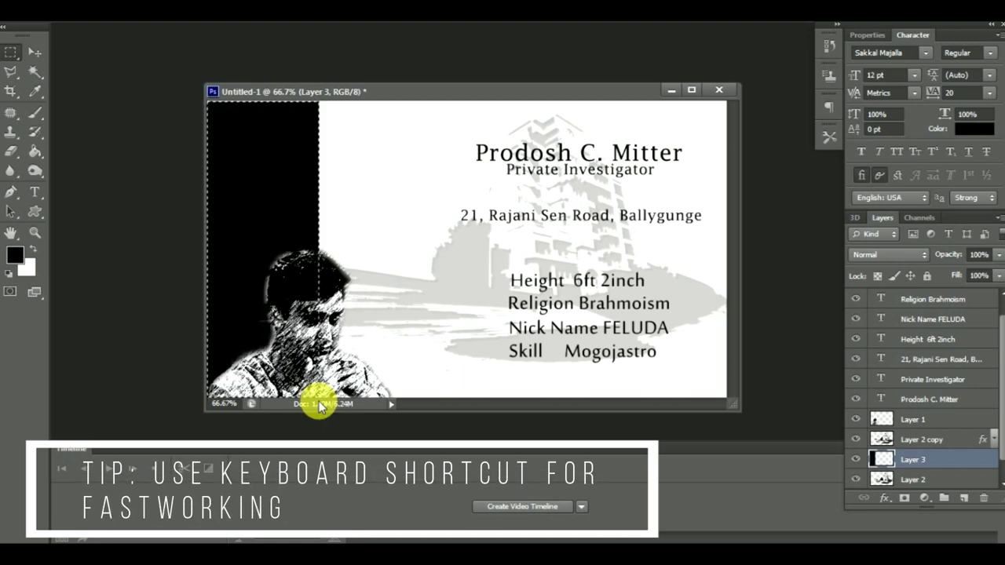
Step: Trim the black strip's width, then add Layer 4 and select the white card area
key(ctrl+t)
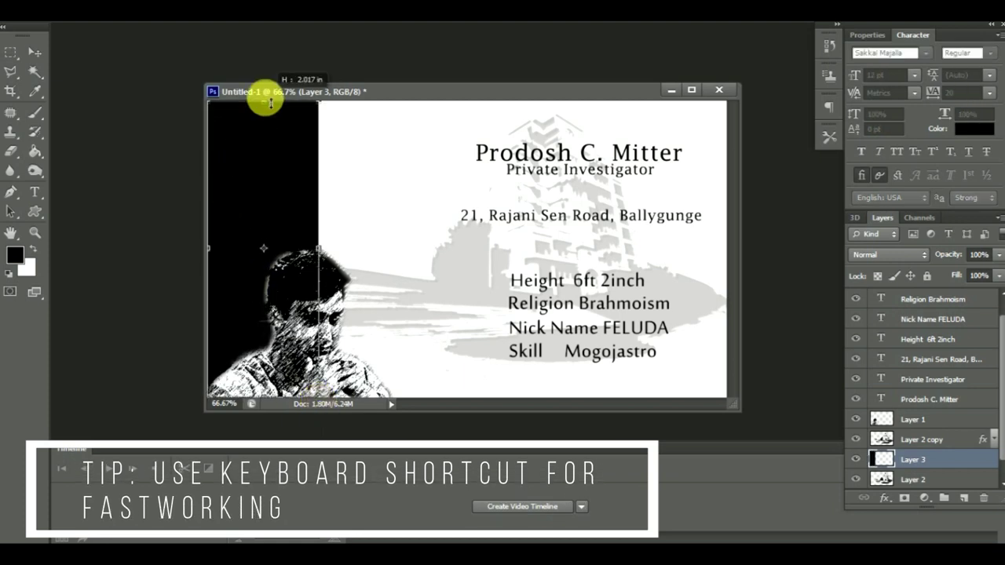
drag(207, 248, 207, 250)
drag(319, 248, 316, 248)
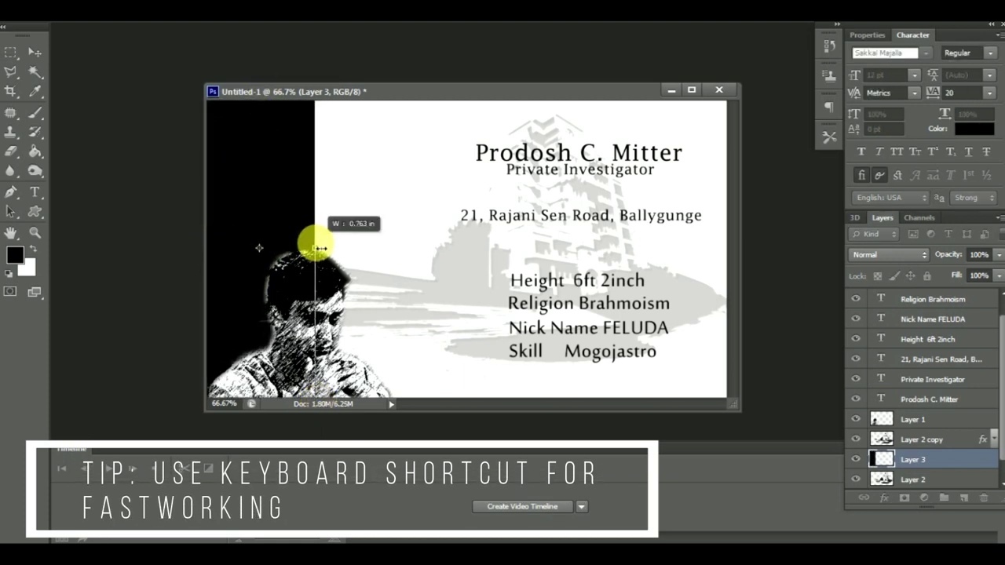
key(Return)
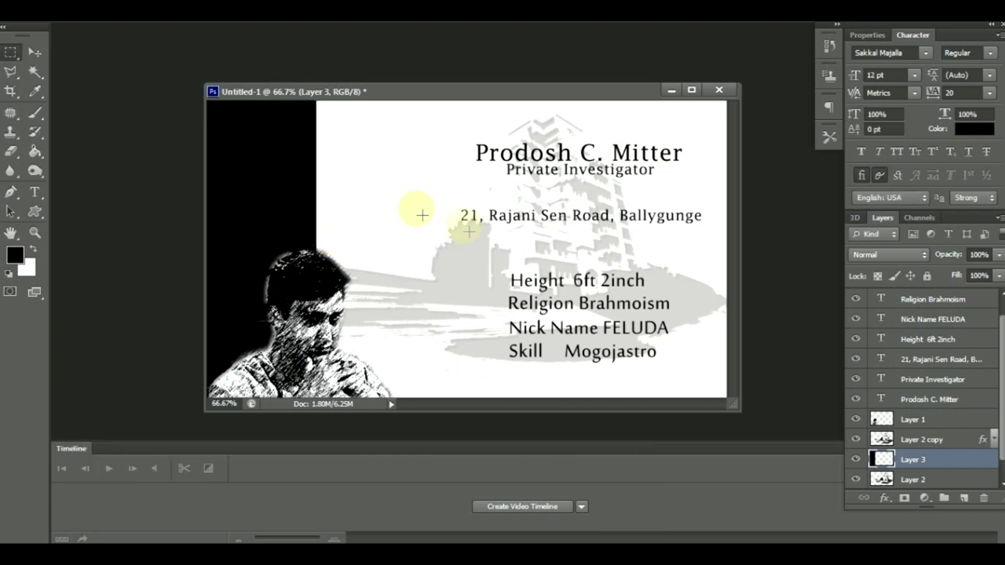
click(966, 498)
drag(317, 102, 728, 398)
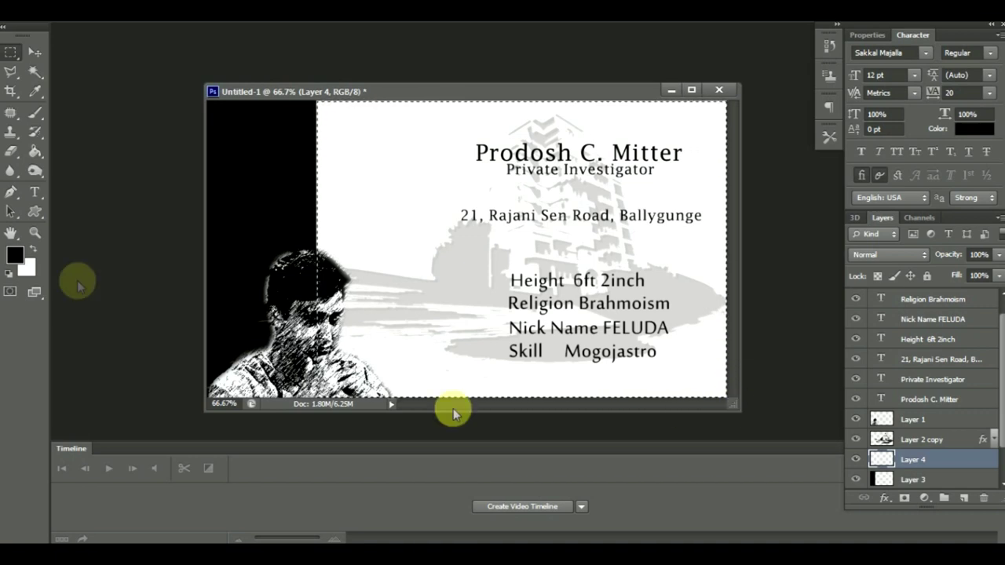
Step: Fill the card selection on Layer 4 with a light grey foreground colour
click(15, 255)
click(18, 244)
click(366, 203)
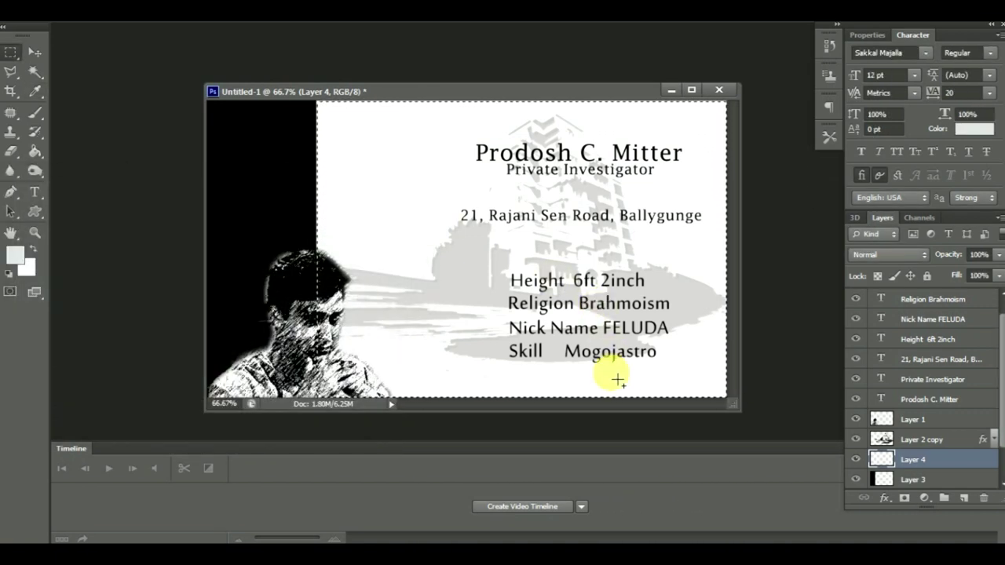
key(alt+BackSpace)
Step: Reorder the light grey Layer 4 beneath the building layers
mouse_move(922, 460)
mouse_down()
mouse_move(926, 449)
mouse_move(920, 464)
mouse_up()
click(885, 498)
click(931, 314)
drag(49, 161, 416, 267)
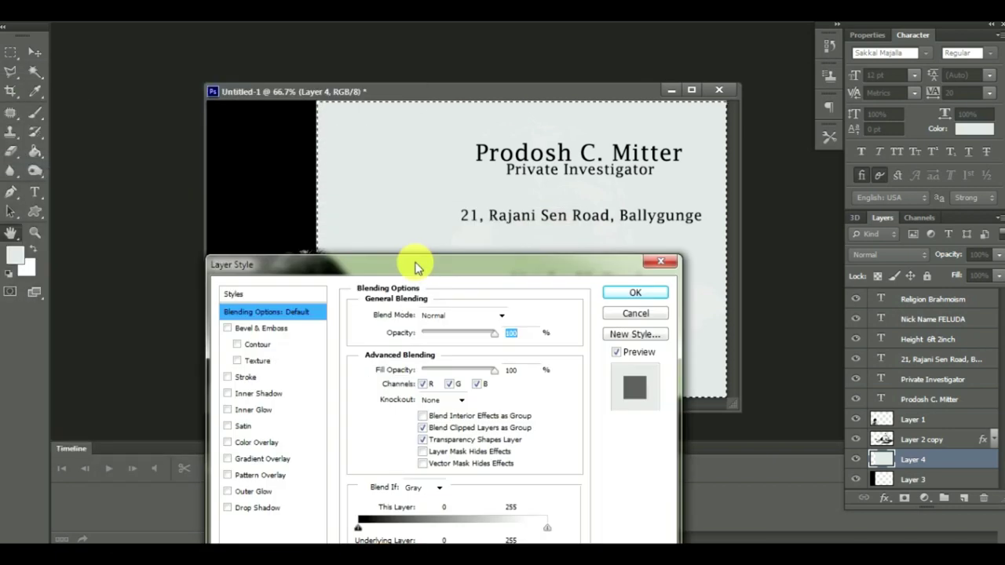
click(623, 314)
drag(996, 431, 996, 471)
drag(883, 458, 909, 418)
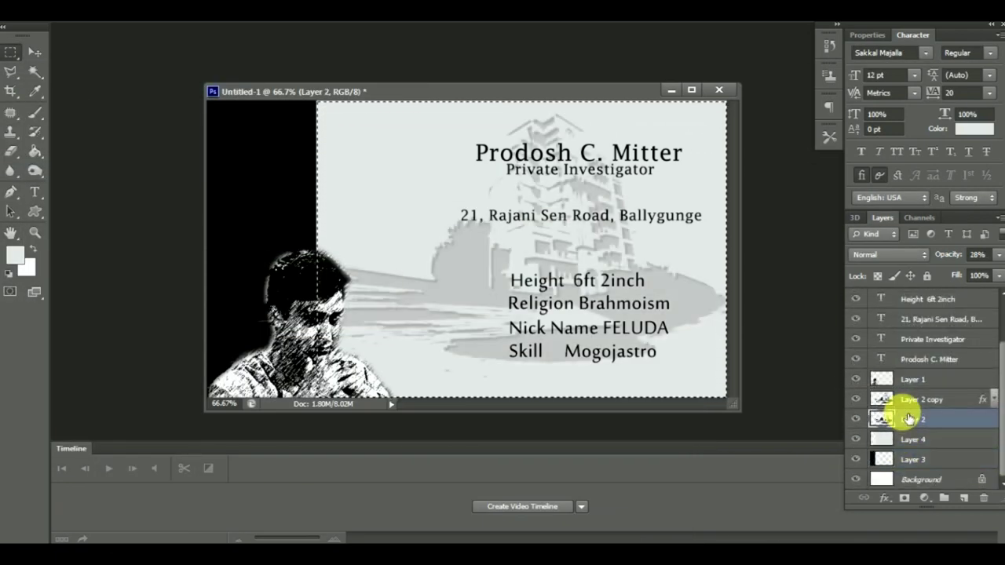
Step: Apply the Filter Gallery Texture > Grain filter at intensity 26 to Layer 4
click(919, 441)
click(235, 14)
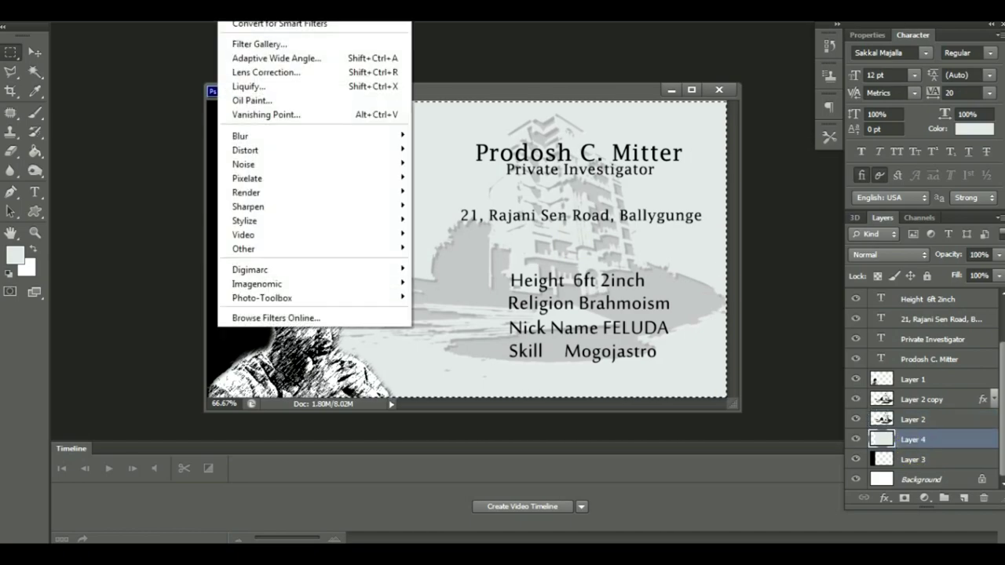
click(253, 45)
click(606, 347)
click(605, 347)
click(606, 69)
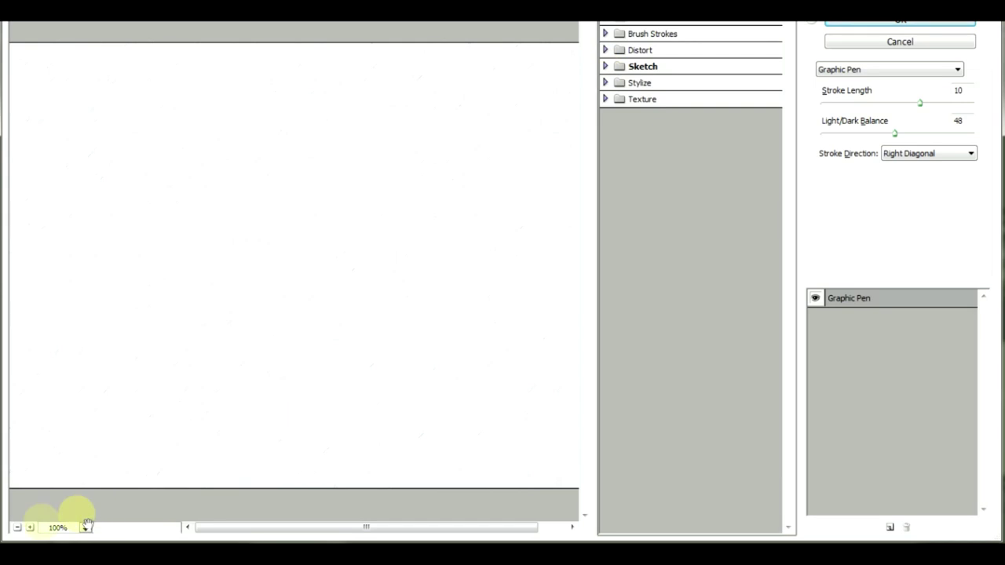
click(17, 528)
click(612, 102)
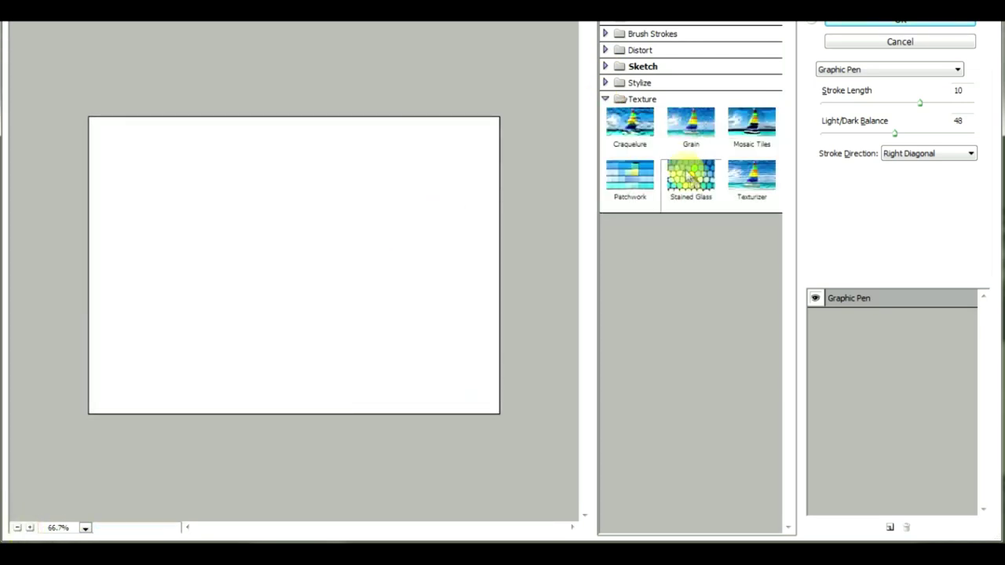
click(680, 174)
click(629, 176)
click(742, 183)
mouse_move(968, 132)
mouse_down()
mouse_move(890, 128)
mouse_move(864, 106)
mouse_up()
click(691, 126)
mouse_move(913, 135)
mouse_down()
mouse_move(947, 139)
mouse_move(885, 140)
mouse_up()
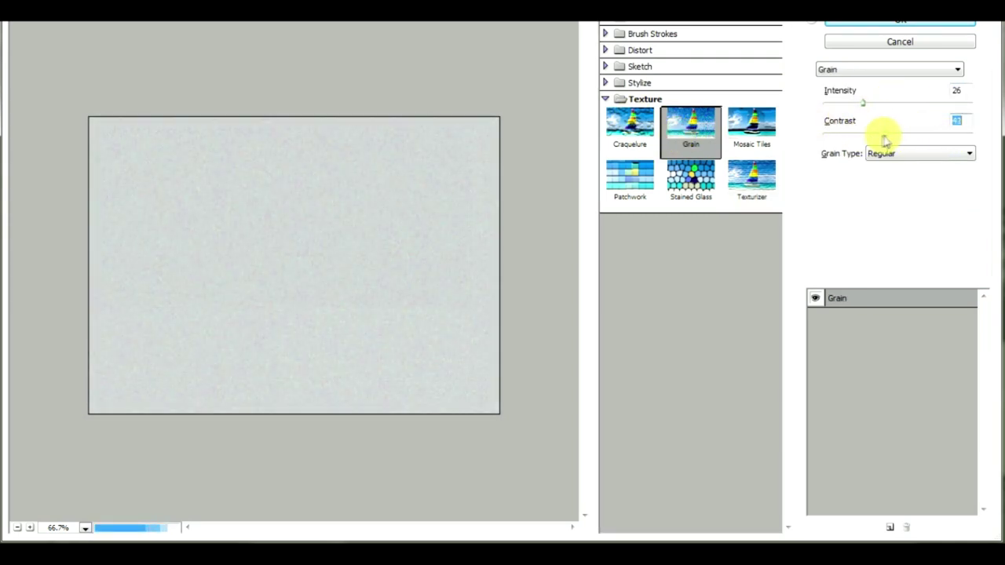
click(883, 32)
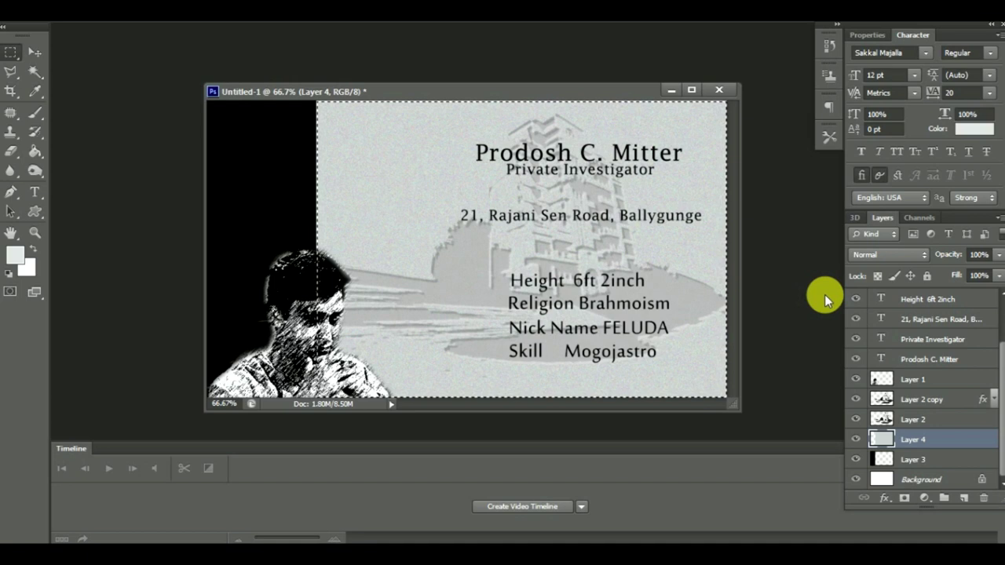
Step: Widen the textured Layer 4 background slightly at its left and right edges
key(ctrl+t)
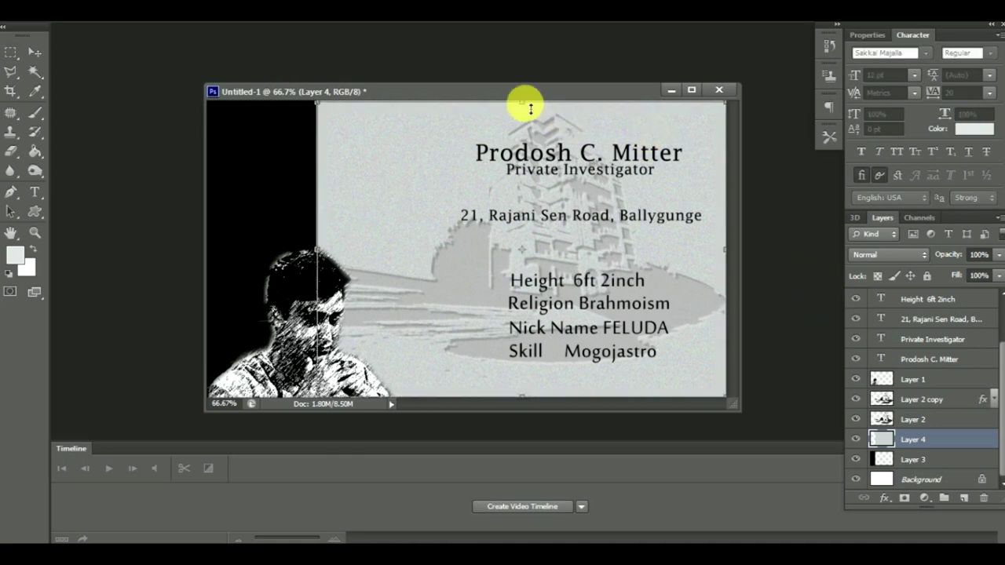
drag(318, 250, 315, 251)
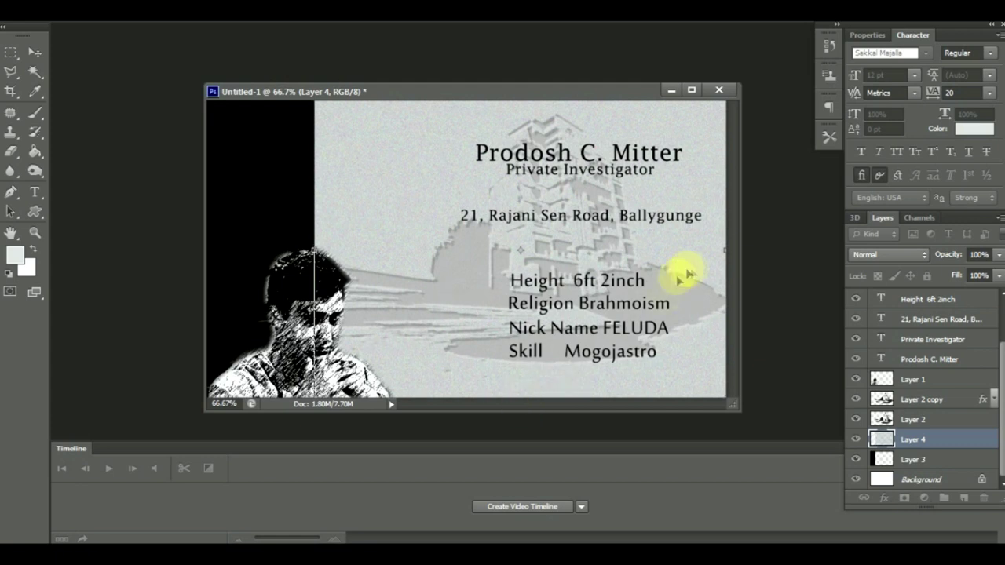
drag(724, 248, 727, 255)
key(Return)
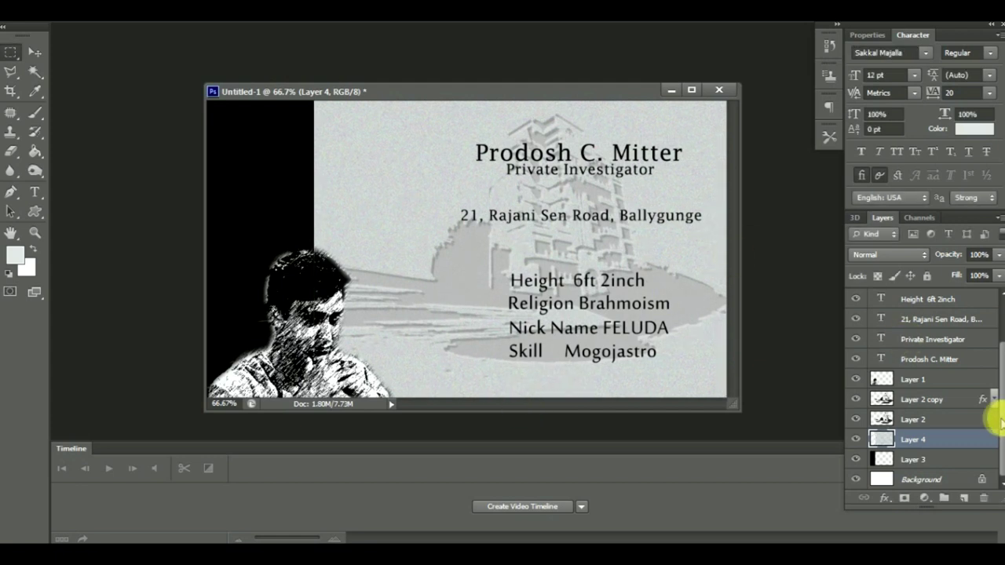
scroll(942, 369, up, 3)
Step: Nudge the address text layer slightly upward
click(942, 378)
click(34, 52)
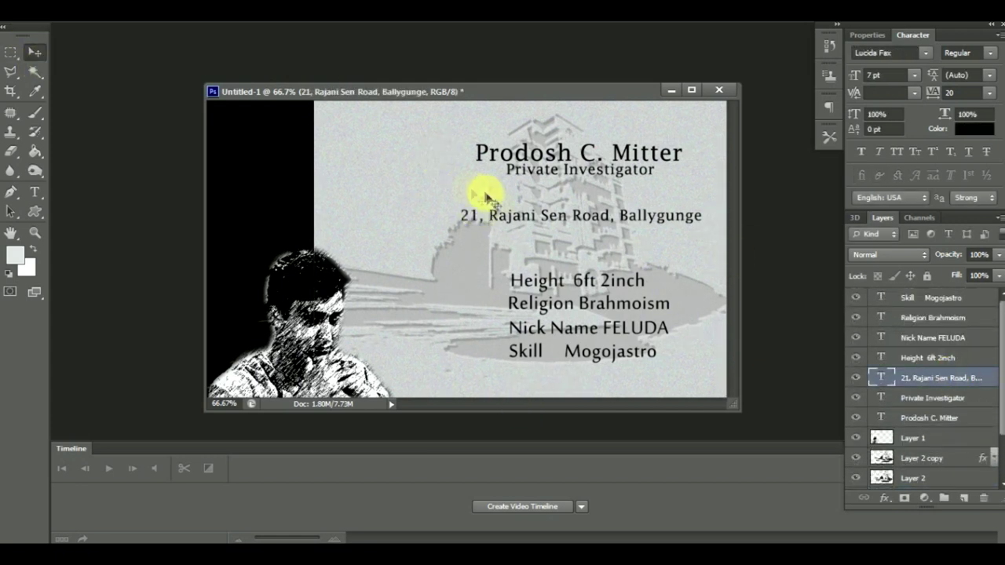
drag(493, 206, 495, 201)
scroll(996, 460, down, 3)
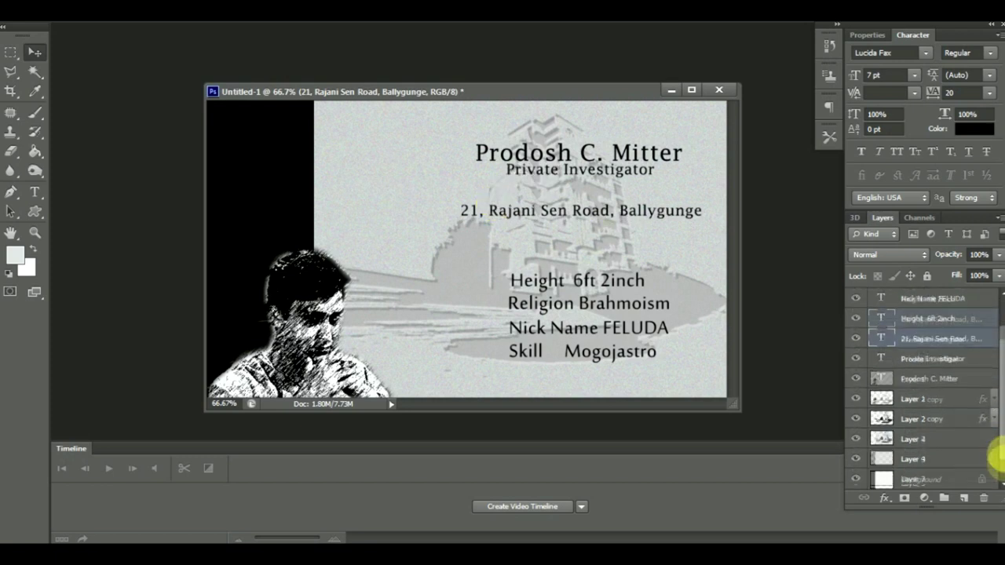
Step: Create a white band behind the name on new Layer 5, above the background fill
click(953, 462)
right_click(11, 57)
click(99, 49)
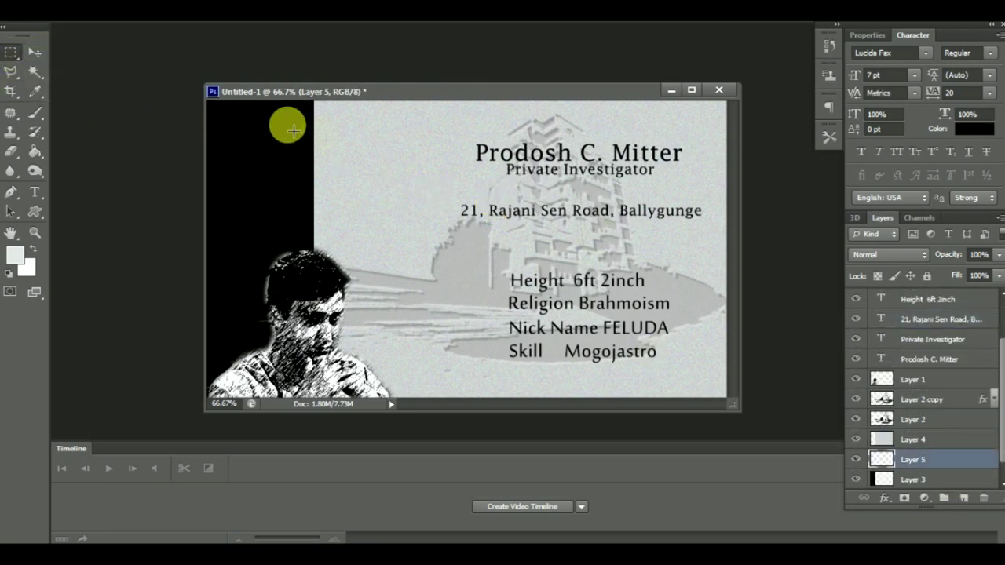
drag(315, 134, 727, 164)
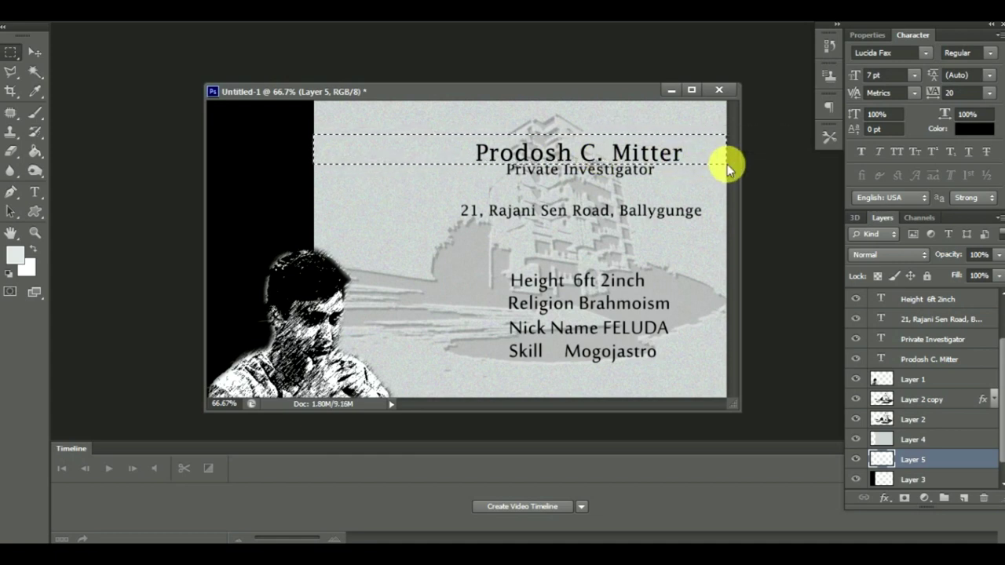
mouse_move(909, 445)
mouse_down()
mouse_move(920, 442)
mouse_move(915, 469)
mouse_up()
drag(556, 162, 556, 165)
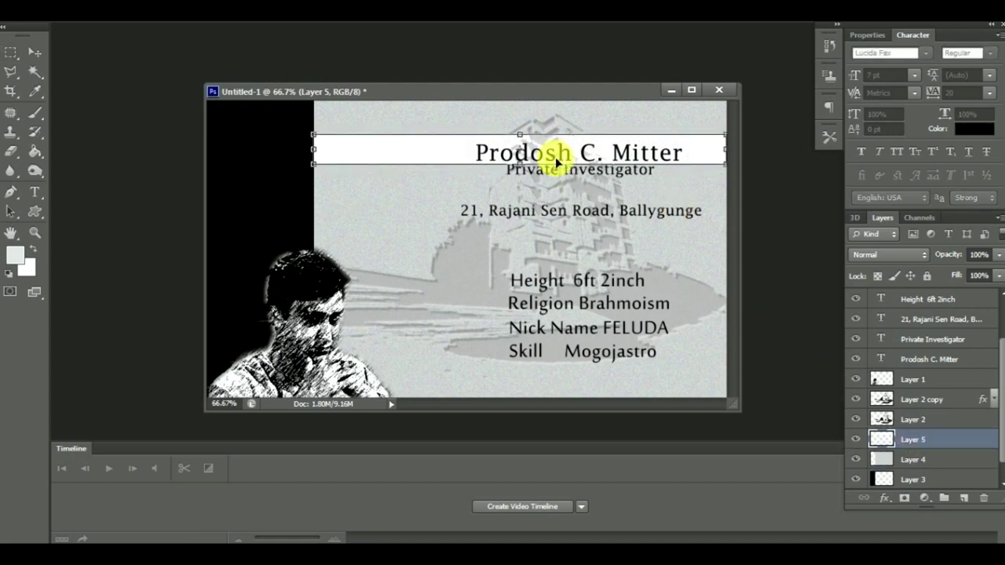
Step: Nudge the Private Investigator subtitle down
key(m)
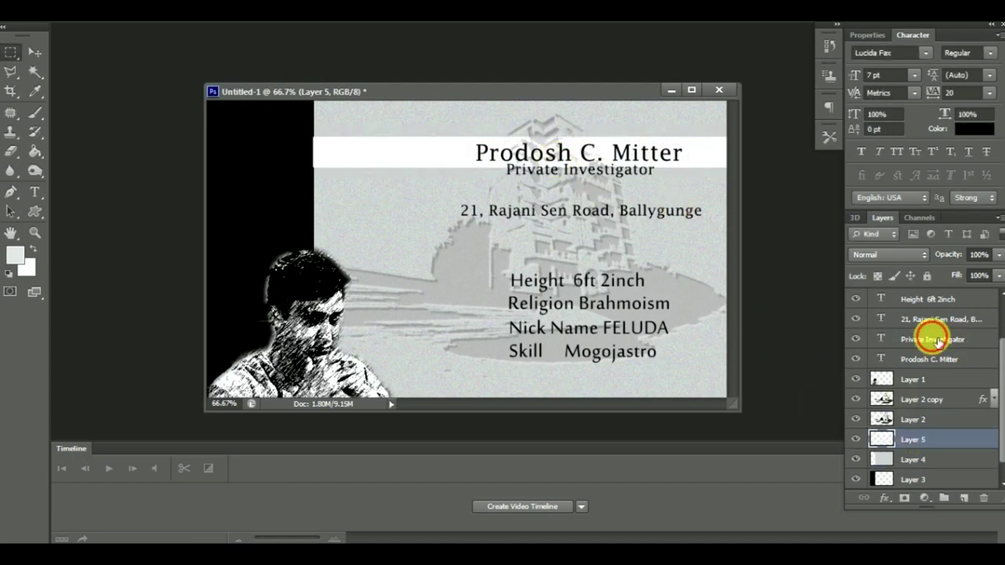
click(933, 339)
key(v)
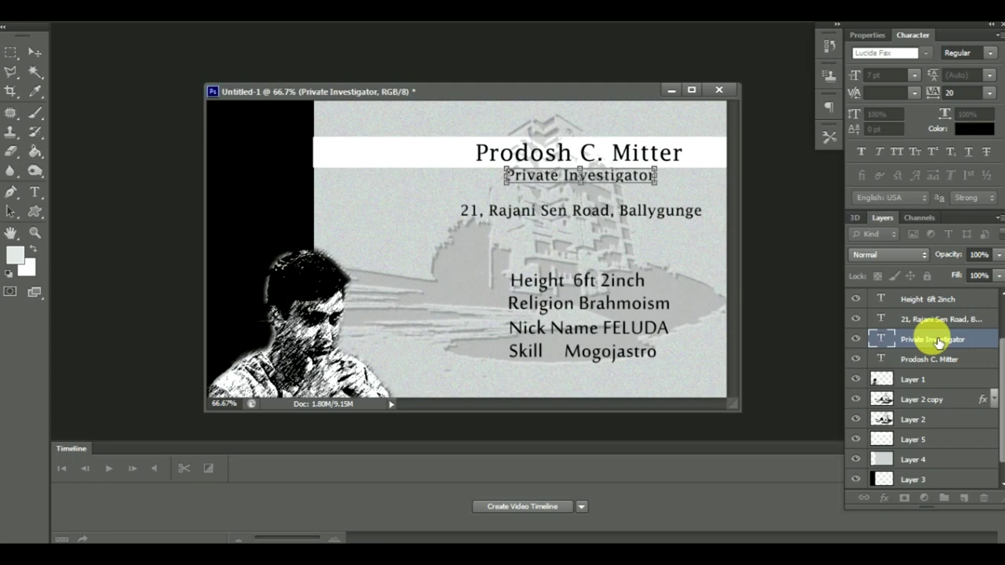
key(m)
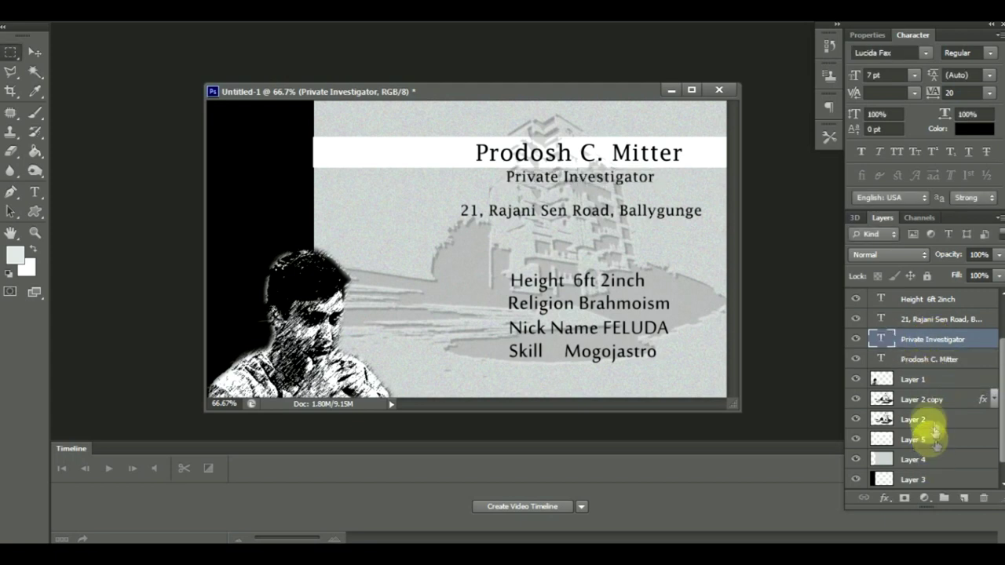
Step: Duplicate the white band under the subtitle and make the copy thinner
click(926, 439)
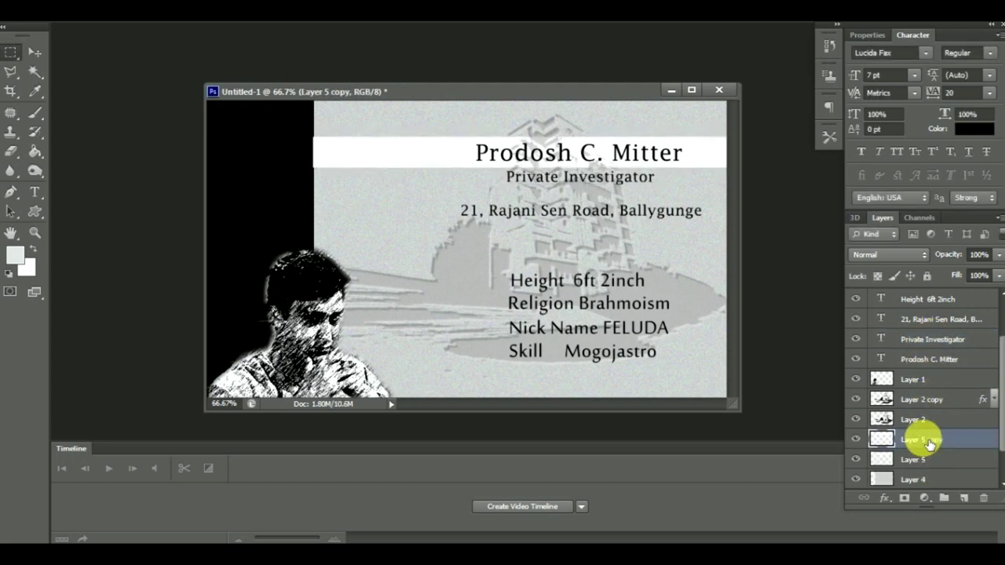
key(v)
key(shift+Down)
key(shift+Down)
key(shift+Down)
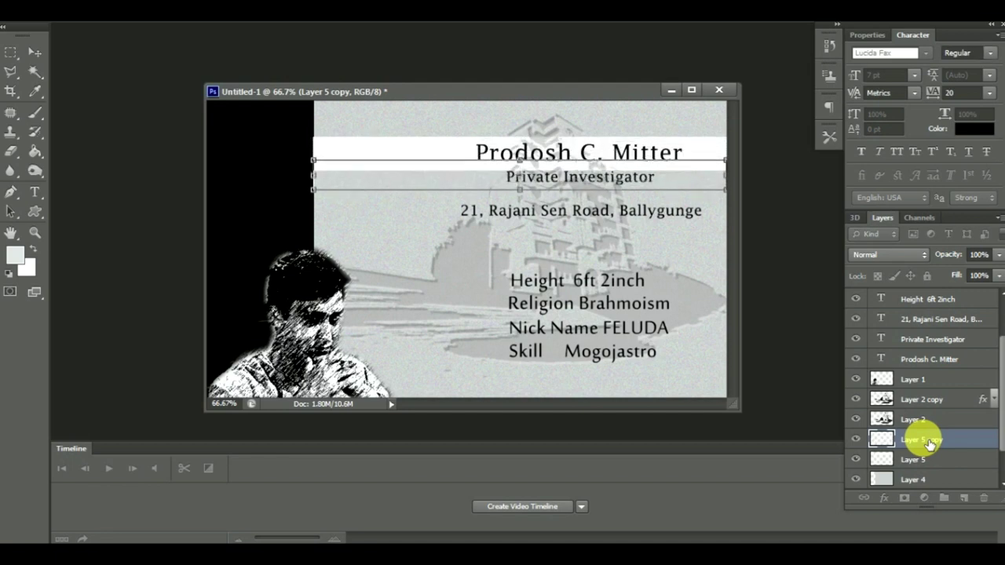
key(shift+Down)
drag(518, 199, 524, 193)
key(Return)
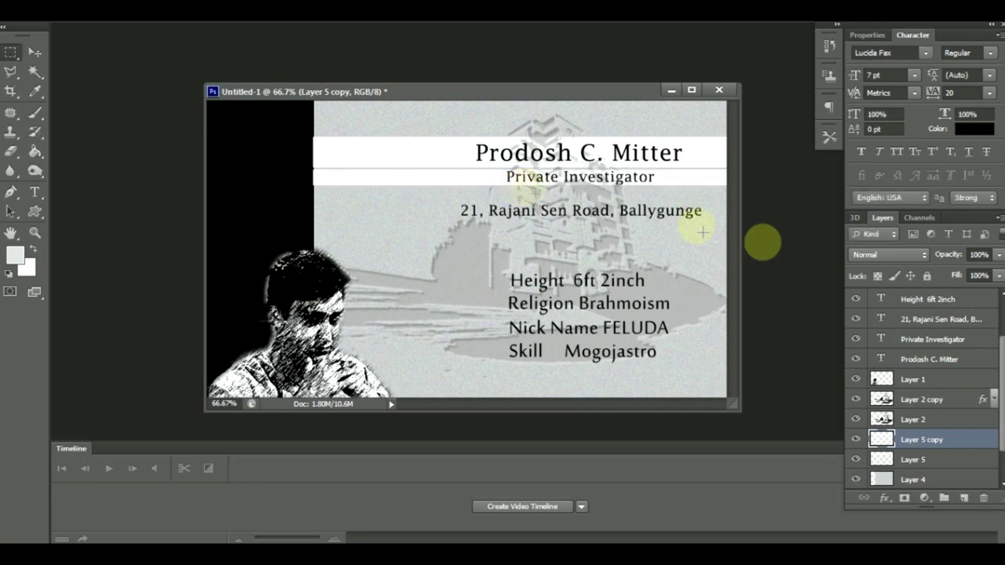
Step: Give the subtitle band copy a grey Color Overlay at about 23 opacity
click(884, 498)
click(903, 312)
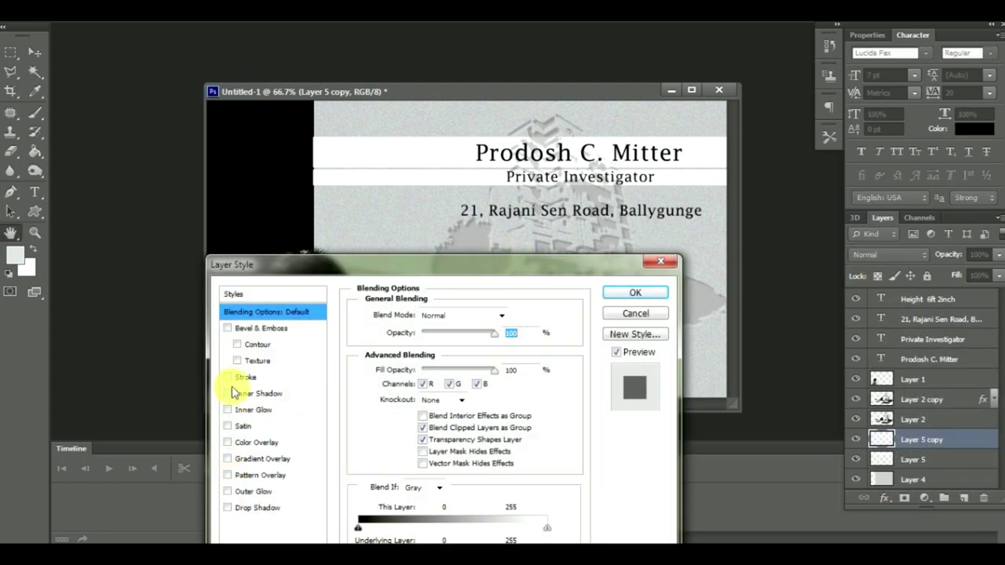
click(230, 445)
drag(410, 333, 428, 334)
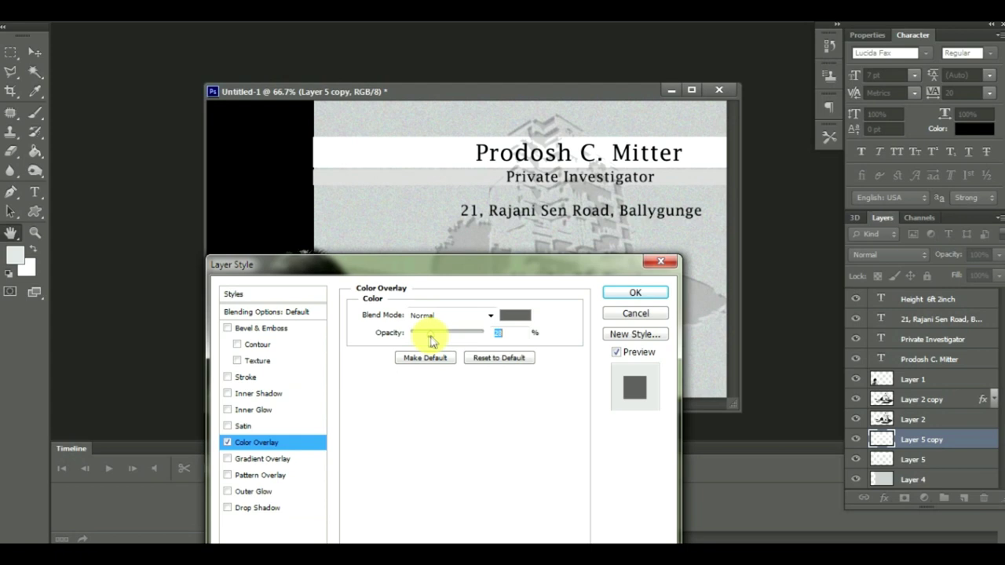
click(635, 292)
Step: Move Layer 3 up the stack to sit directly below Layer 1
scroll(943, 440, down, 1)
scroll(954, 471, down, 1)
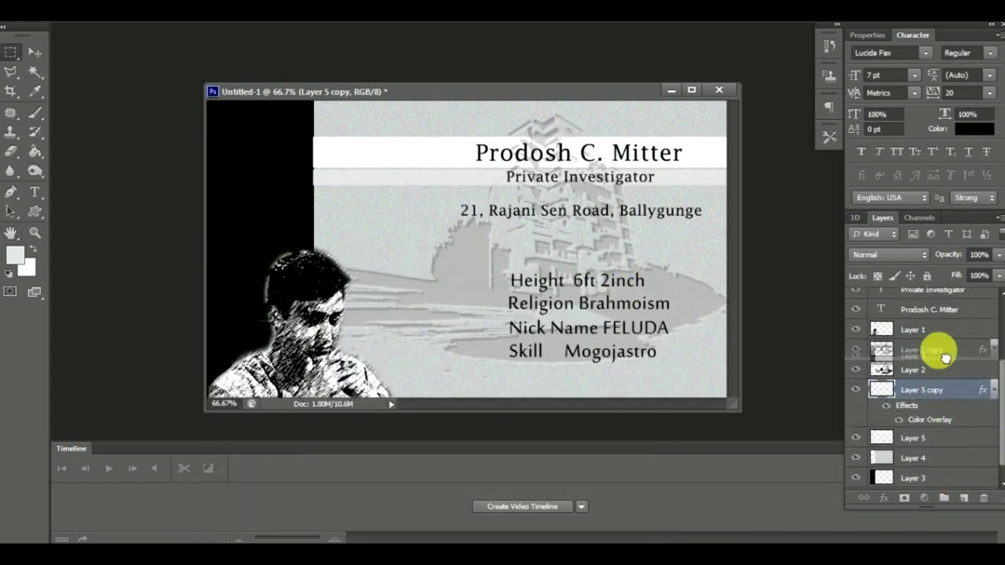
drag(956, 479, 939, 345)
scroll(996, 384, up, 1)
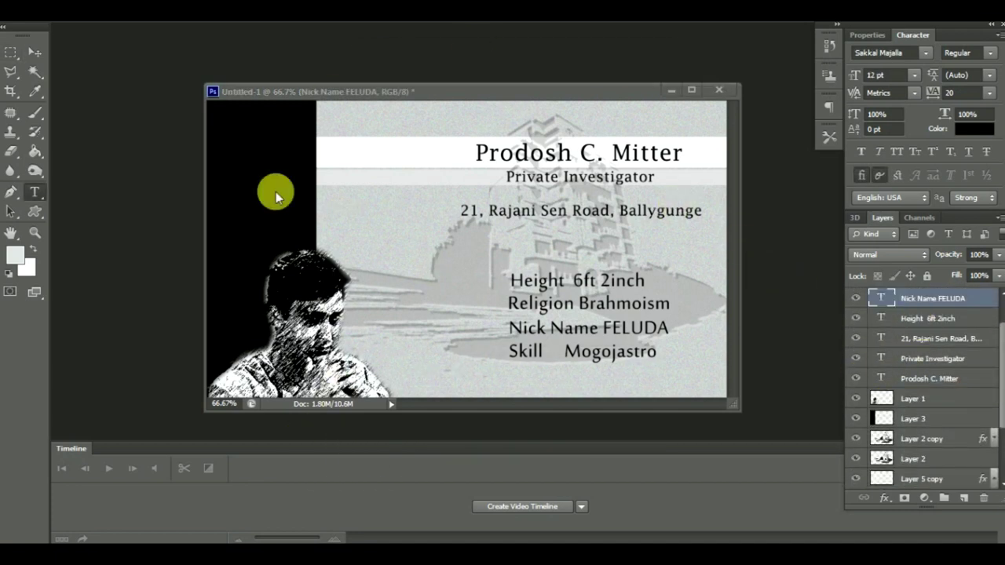
Step: Restyle the Height label in the Secret Code font after trying Square721 BT
click(553, 282)
double_click(534, 285)
click(157, 22)
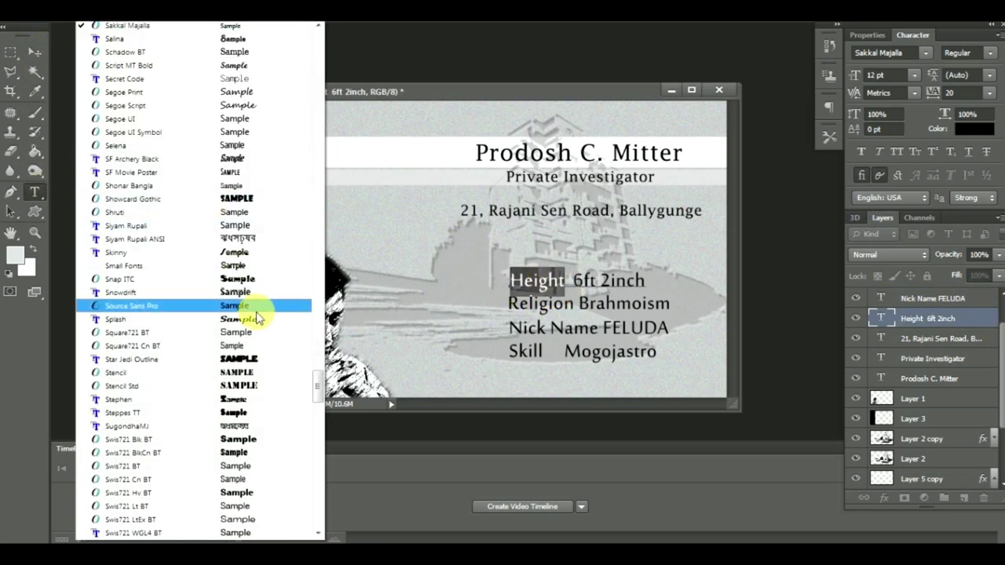
click(274, 329)
click(160, 22)
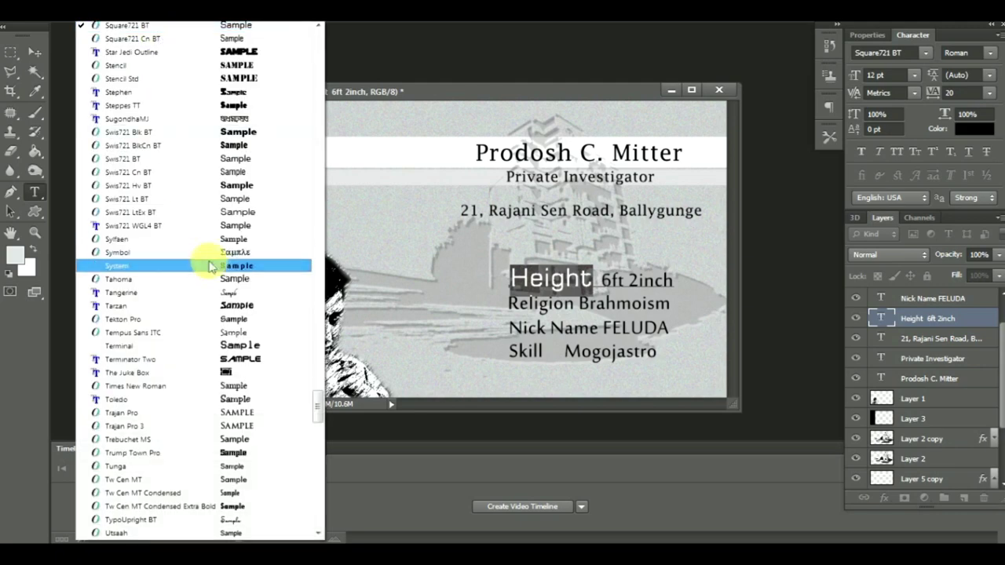
mouse_move(318, 396)
mouse_down()
mouse_move(320, 419)
mouse_move(315, 379)
mouse_up()
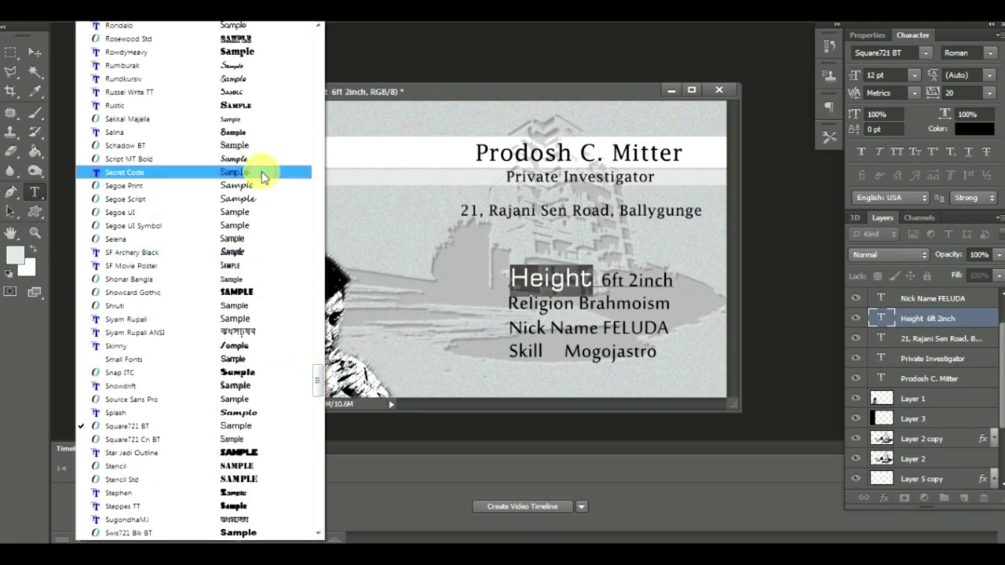
click(262, 173)
scroll(276, 22, down, 1)
scroll(276, 22, down, 1)
click(911, 338)
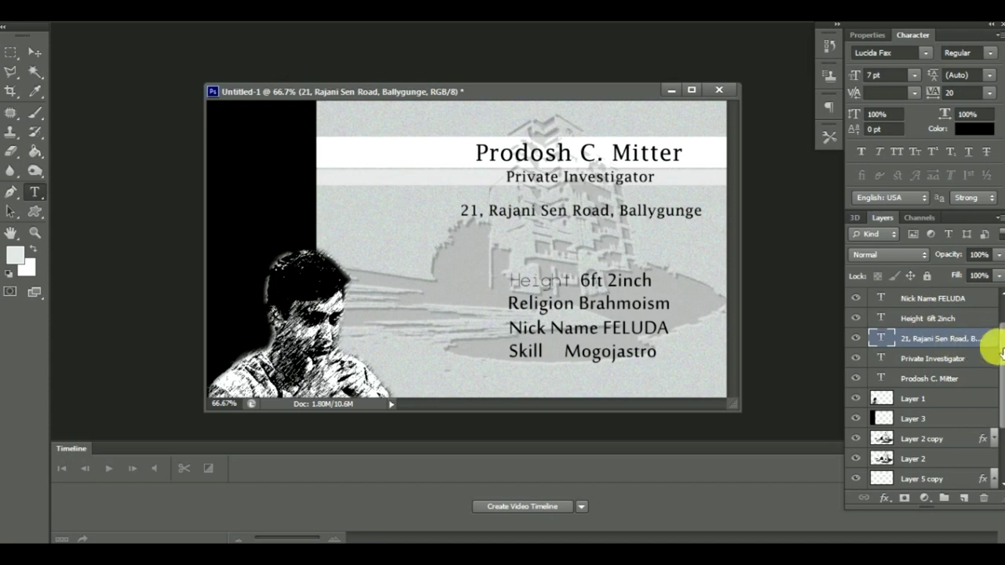
Step: Switch the Religion, Nick Name and Skill labels to Secret Code at 9 pt
scroll(918, 314, up, 2)
click(926, 318)
double_click(523, 306)
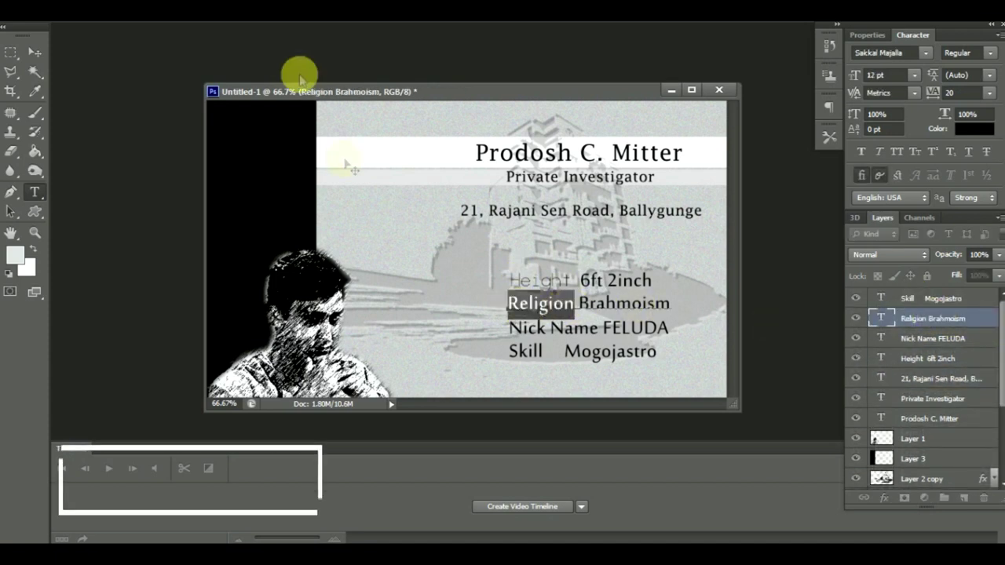
scroll(194, 31, down, 2)
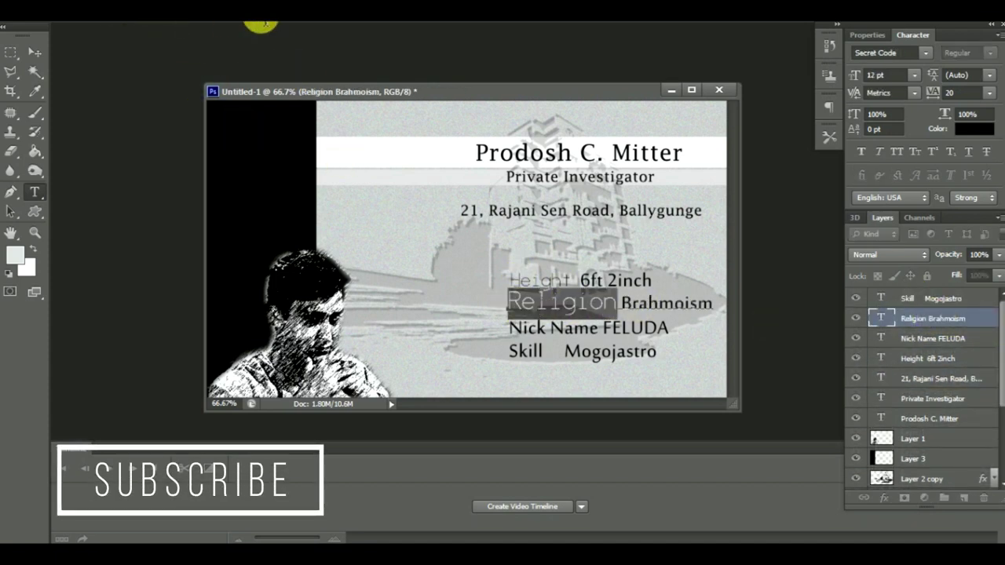
click(917, 338)
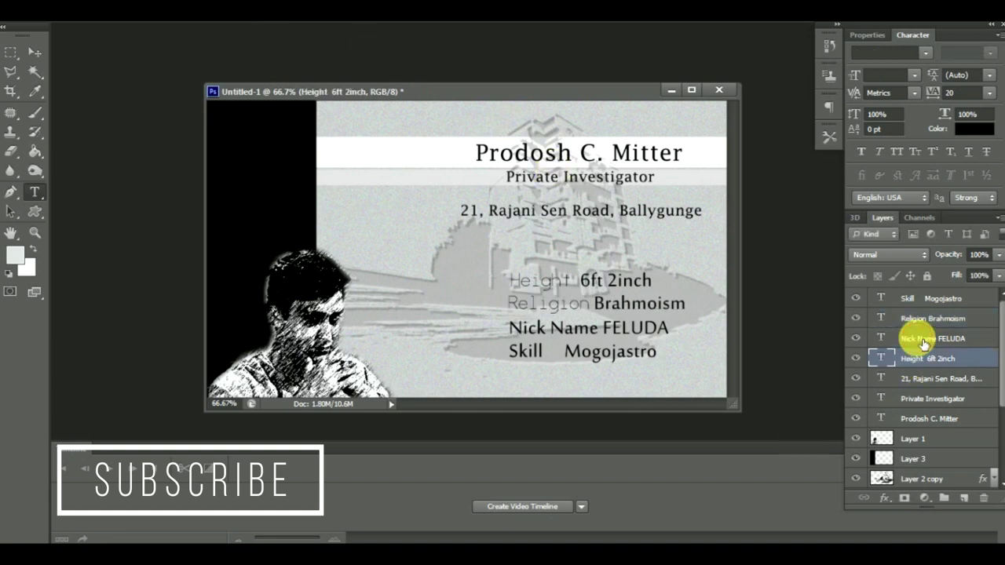
drag(508, 331, 576, 335)
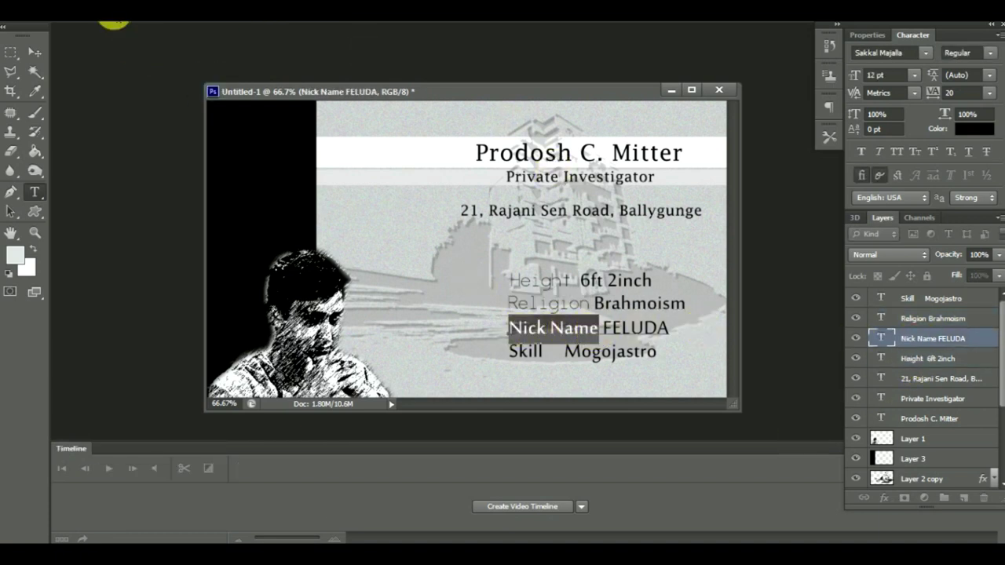
key(Down)
key(Down)
key(Down)
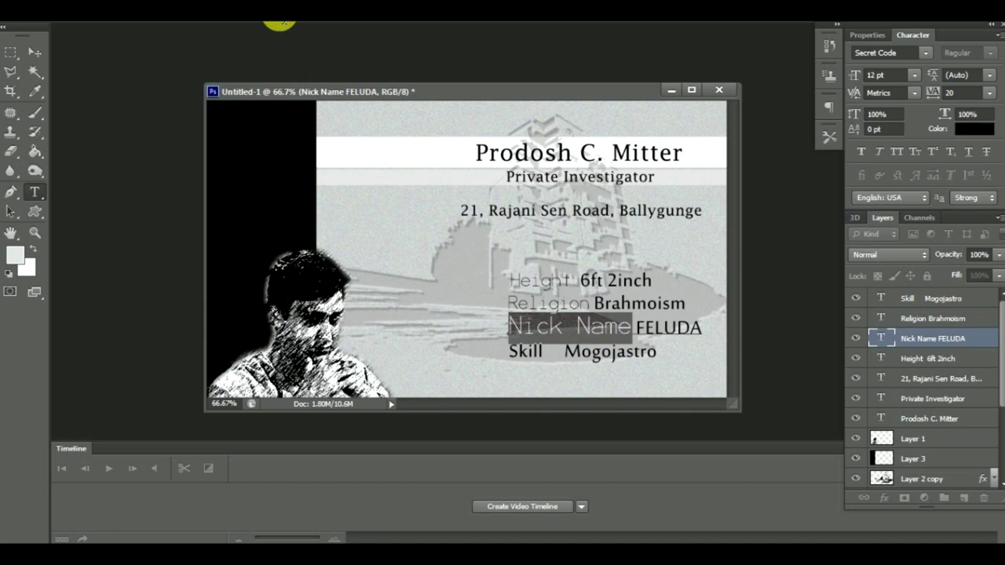
key(ctrl+shift+comma)
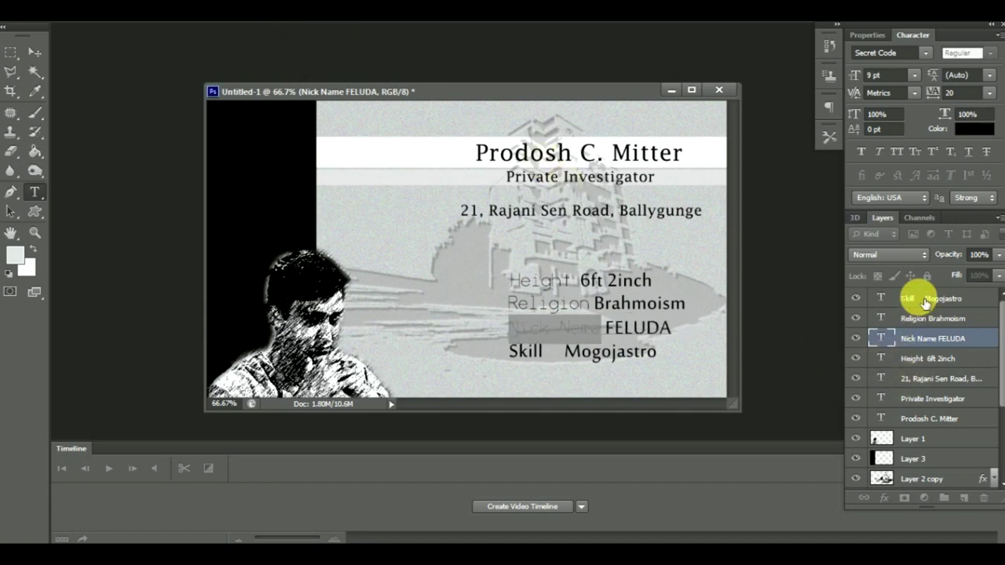
click(925, 303)
drag(542, 355, 507, 353)
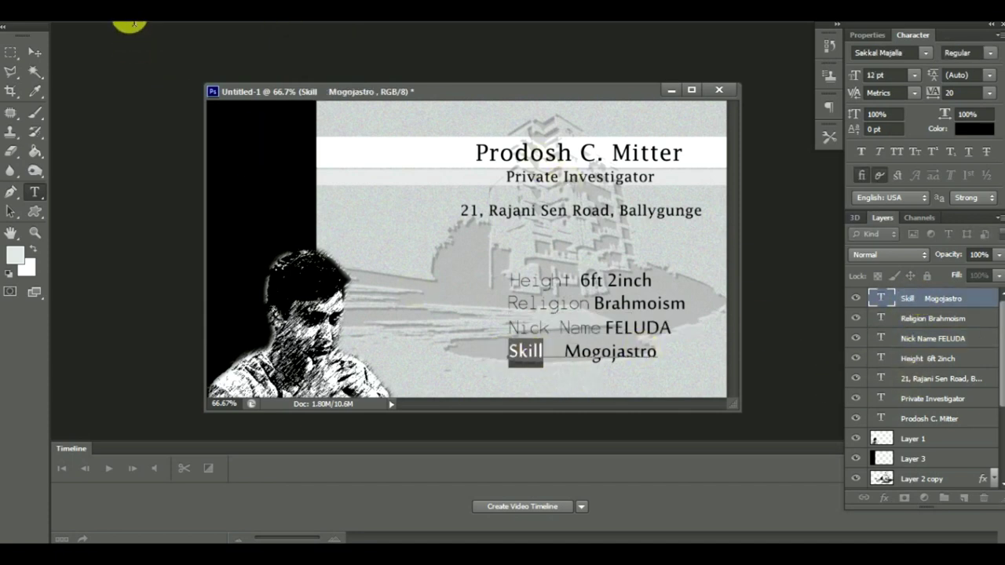
key(Down)
key(Down)
key(Down)
key(ctrl+shift+comma)
Step: Nudge the Religion Brahmoism and Skill Mogojastro lines into alignment
click(911, 318)
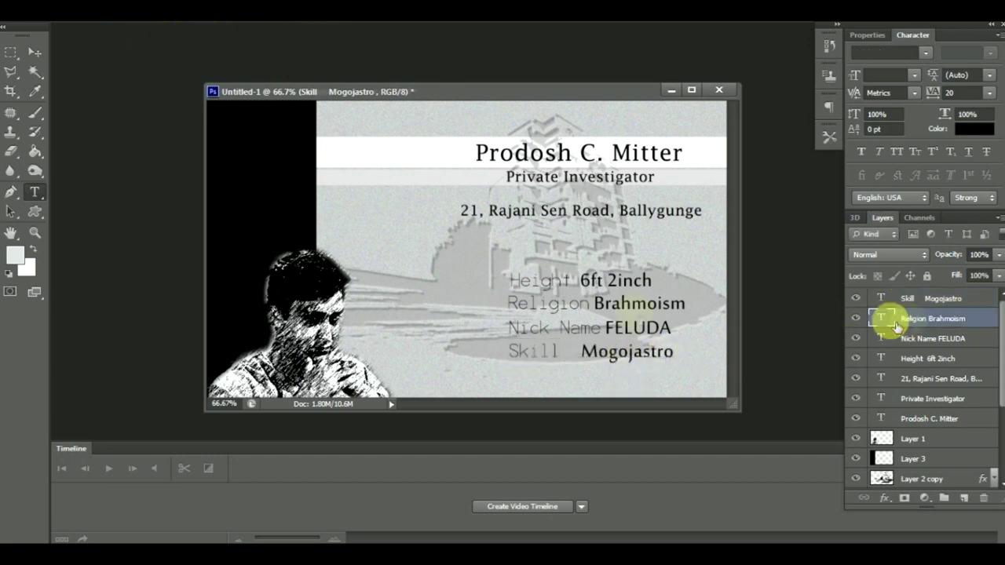
click(35, 52)
drag(565, 362, 567, 363)
click(926, 298)
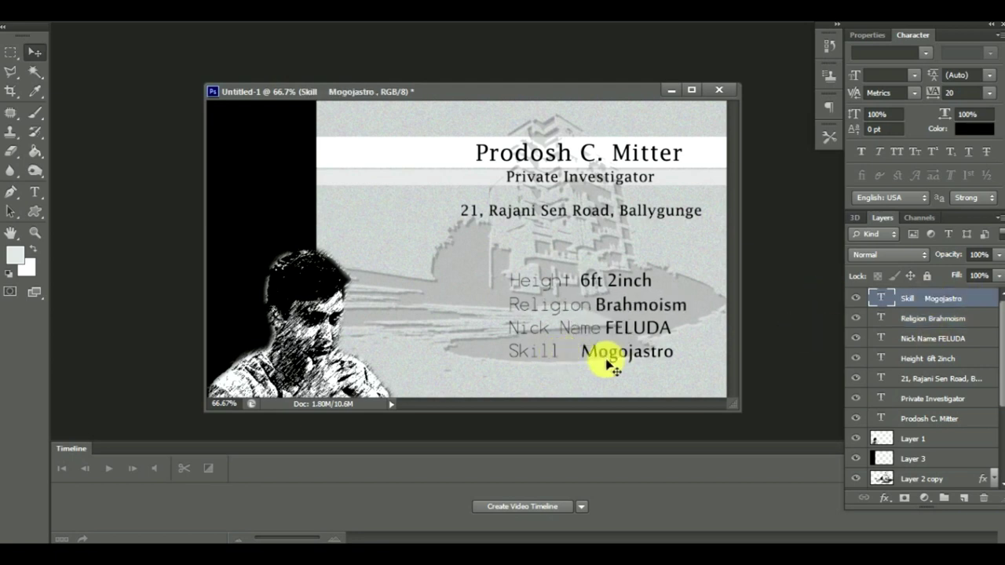
drag(579, 369, 577, 369)
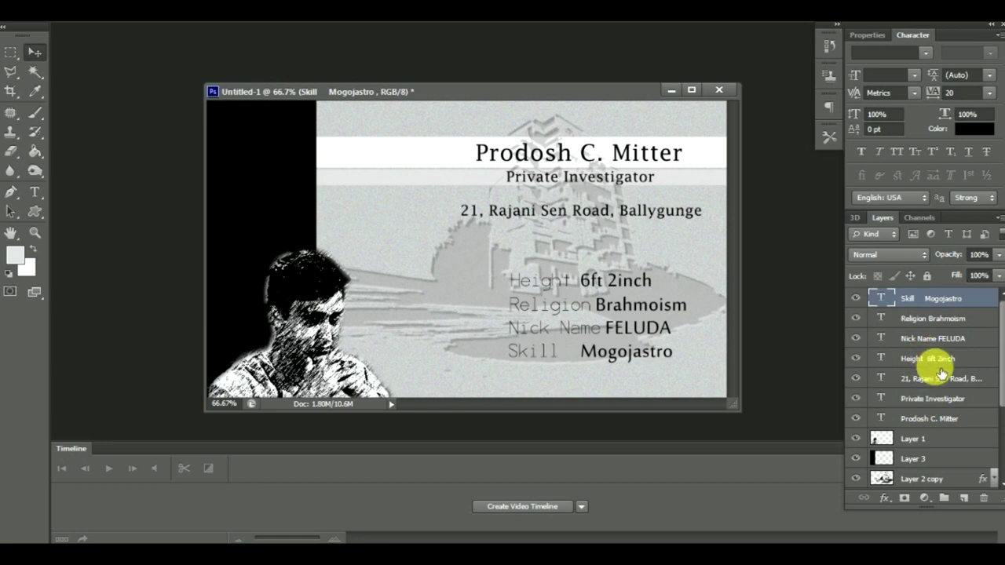
click(884, 498)
Step: Give the Skill text a near-white Color Overlay and a 4 px Drop Shadow
click(930, 315)
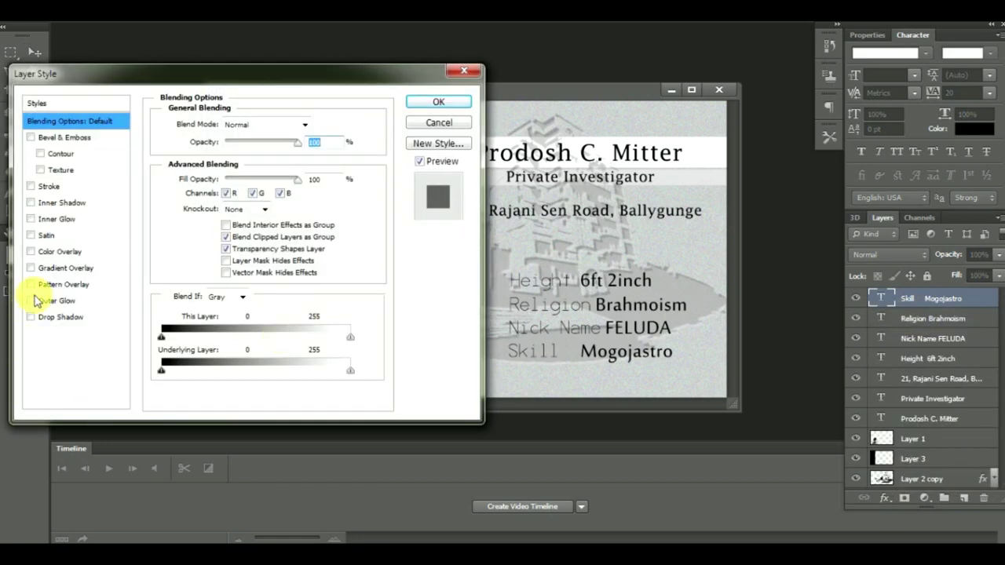
click(47, 251)
drag(212, 142, 287, 142)
click(318, 124)
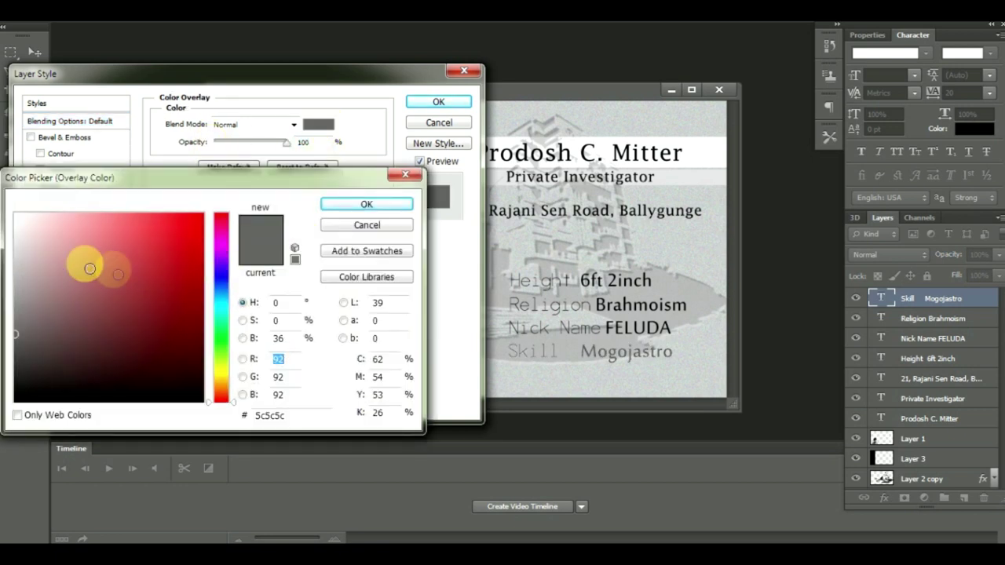
click(16, 217)
click(346, 206)
click(55, 316)
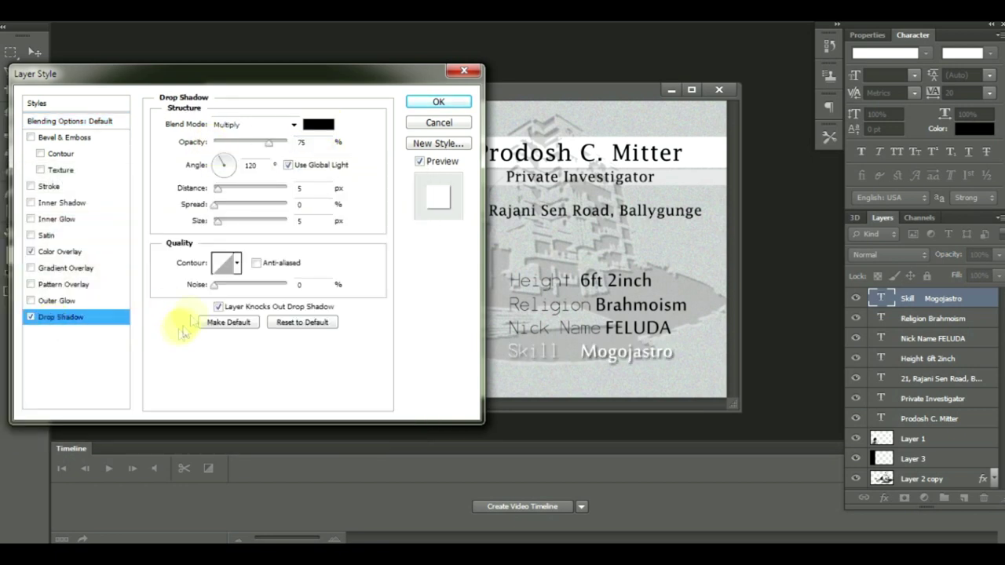
mouse_move(224, 198)
mouse_down()
mouse_move(235, 197)
mouse_move(218, 193)
mouse_up()
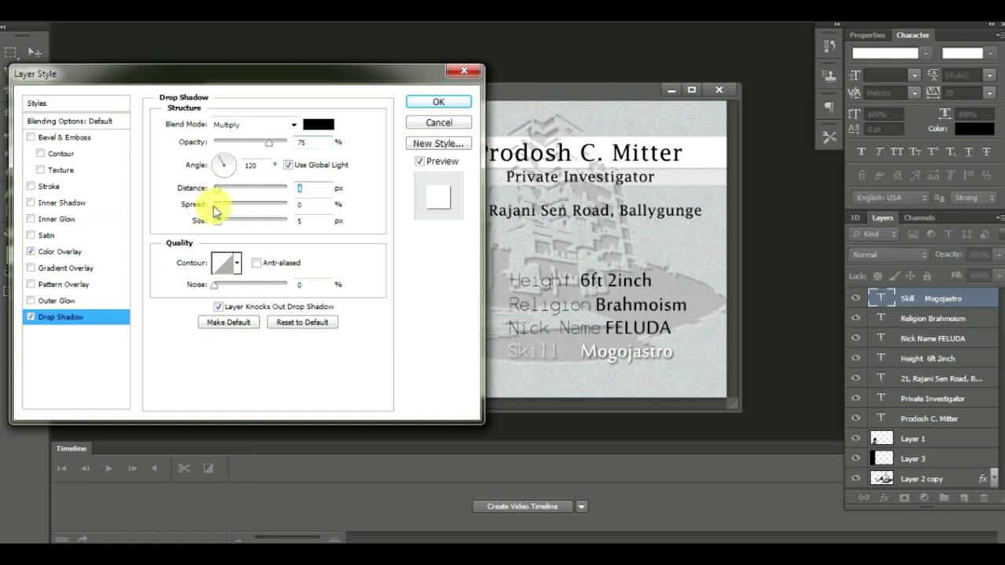
key(Tab)
key(Tab)
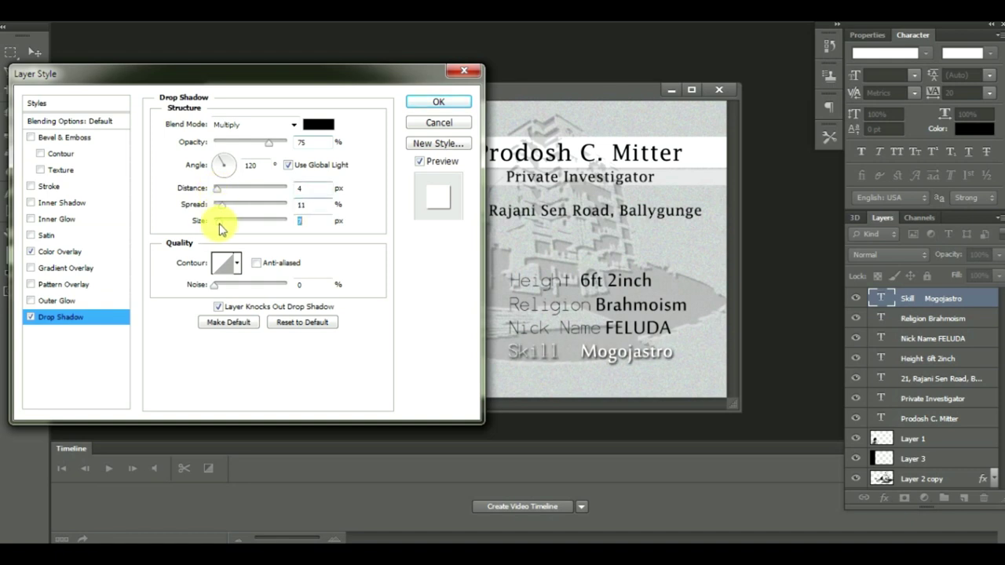
Step: Lower the Inner Shadow opacity to 15%, then try a 2 px stroke and remove it
click(77, 203)
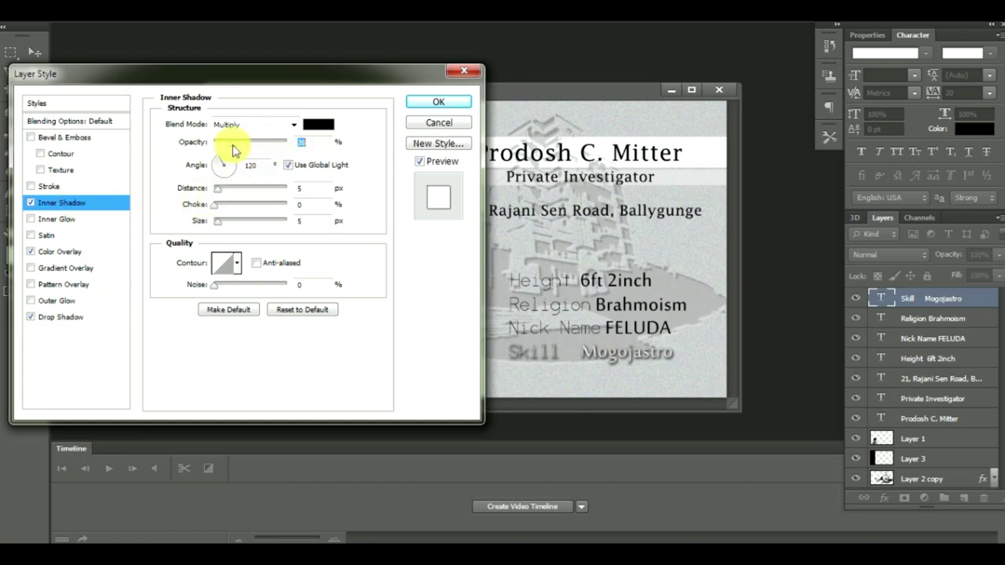
drag(233, 153, 220, 153)
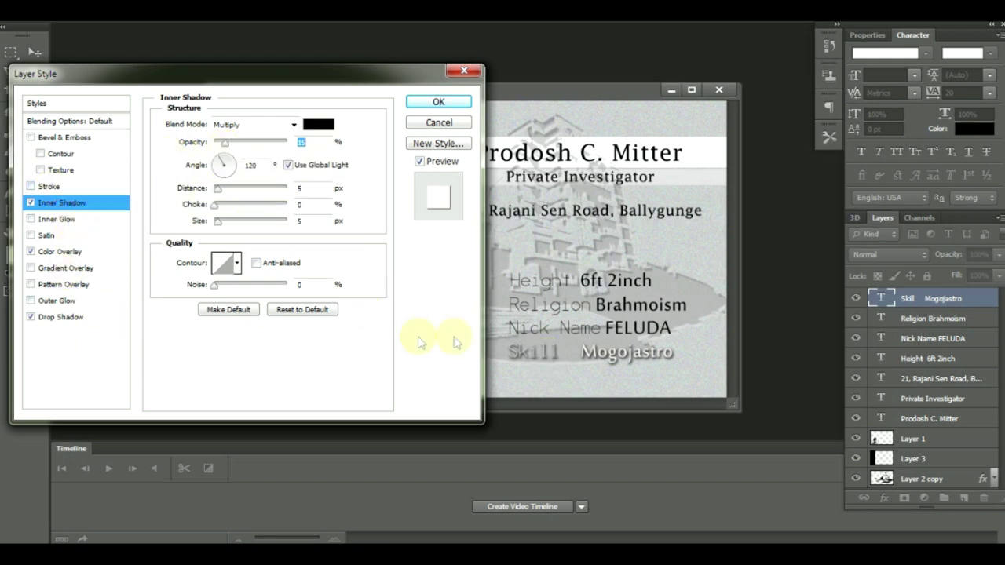
click(31, 187)
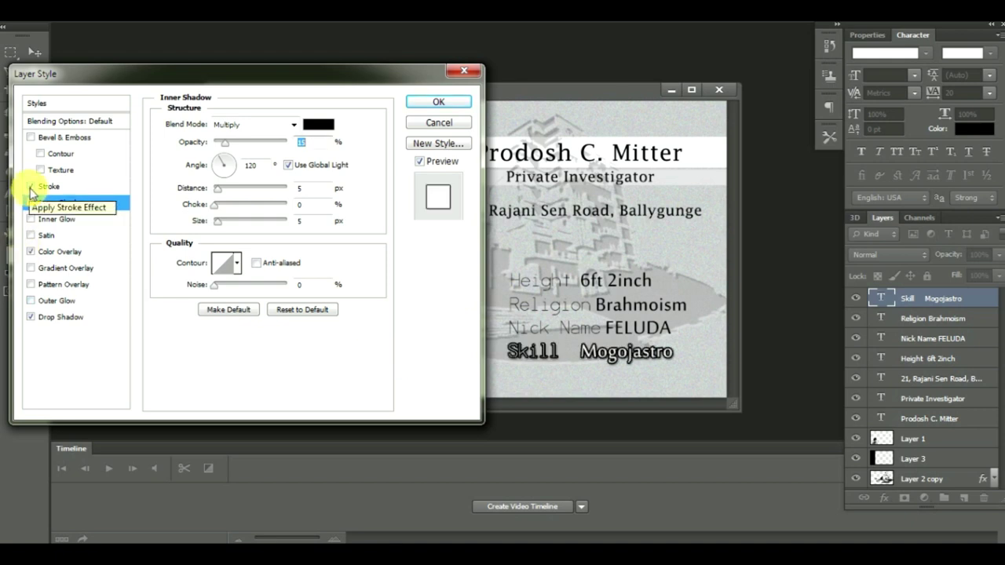
click(52, 189)
click(233, 128)
key(Up)
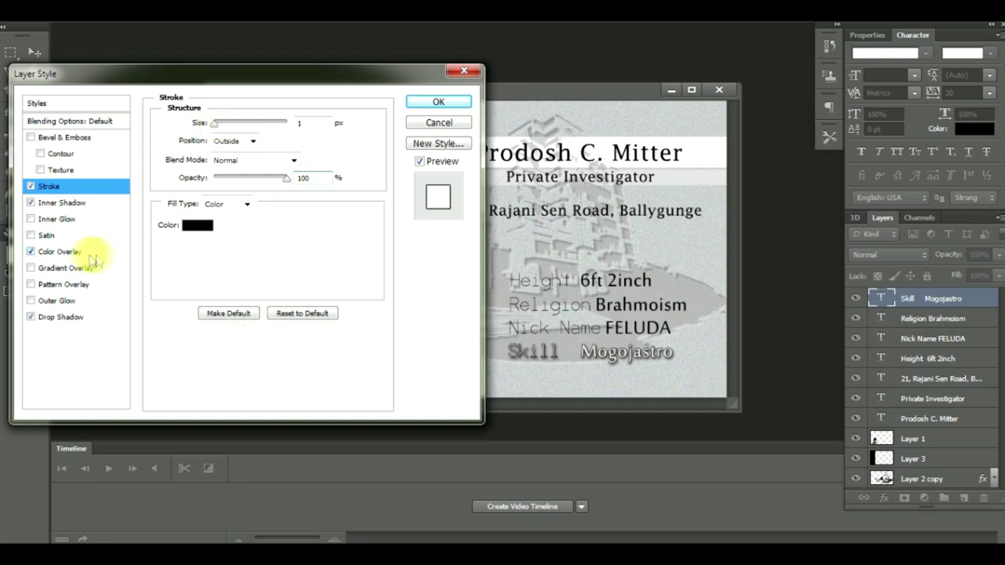
click(30, 252)
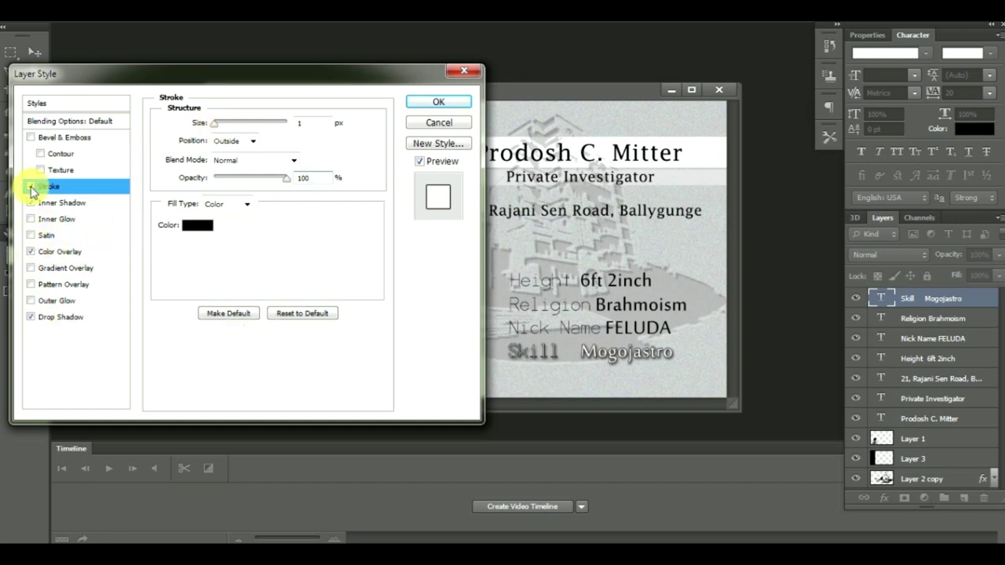
click(30, 186)
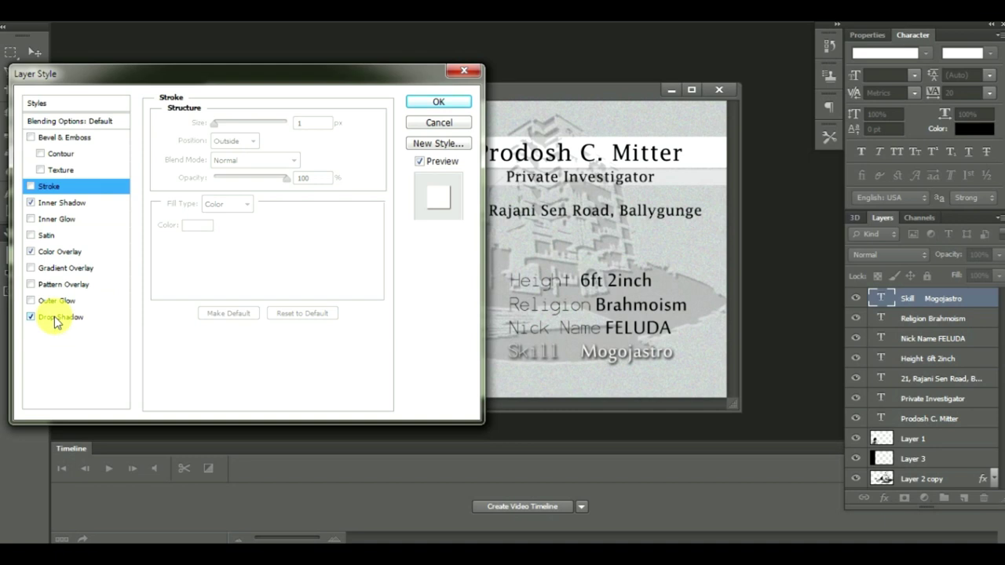
Step: Set the Inner Shadow distance to 2, enable Inner Glow, and tweak the Drop Shadow distance
click(77, 204)
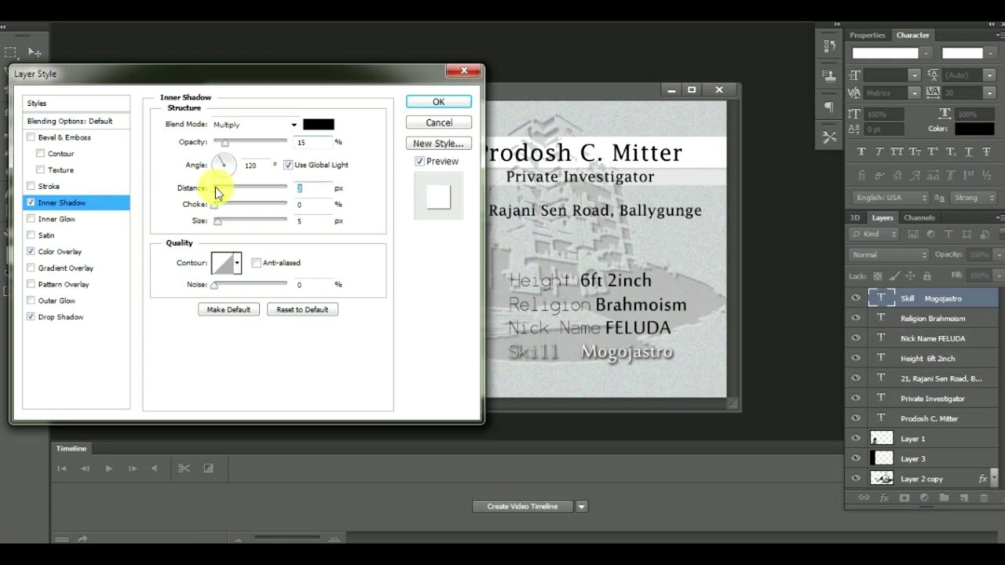
key(Tab)
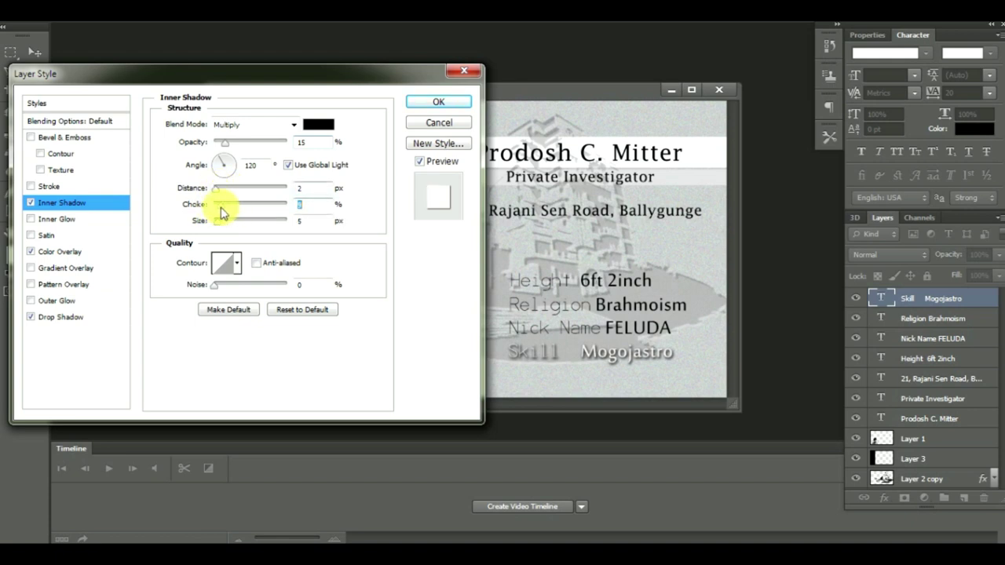
click(49, 257)
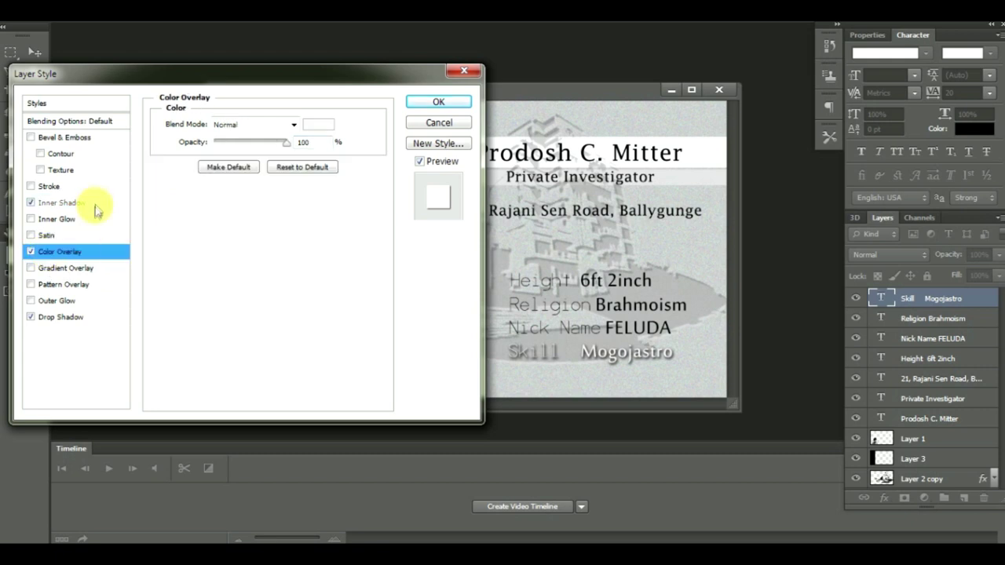
click(49, 202)
click(63, 251)
click(58, 219)
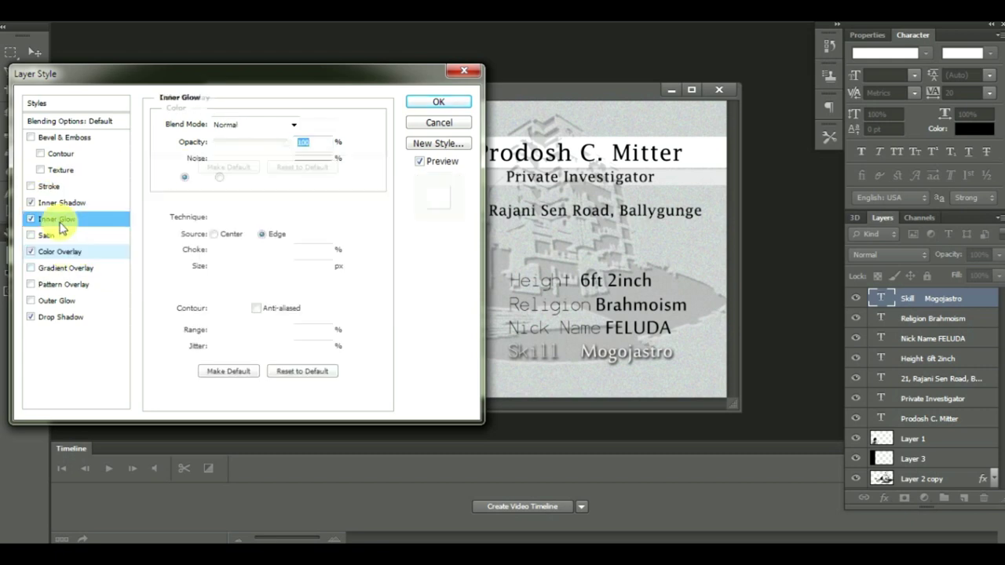
click(60, 316)
drag(225, 193, 220, 195)
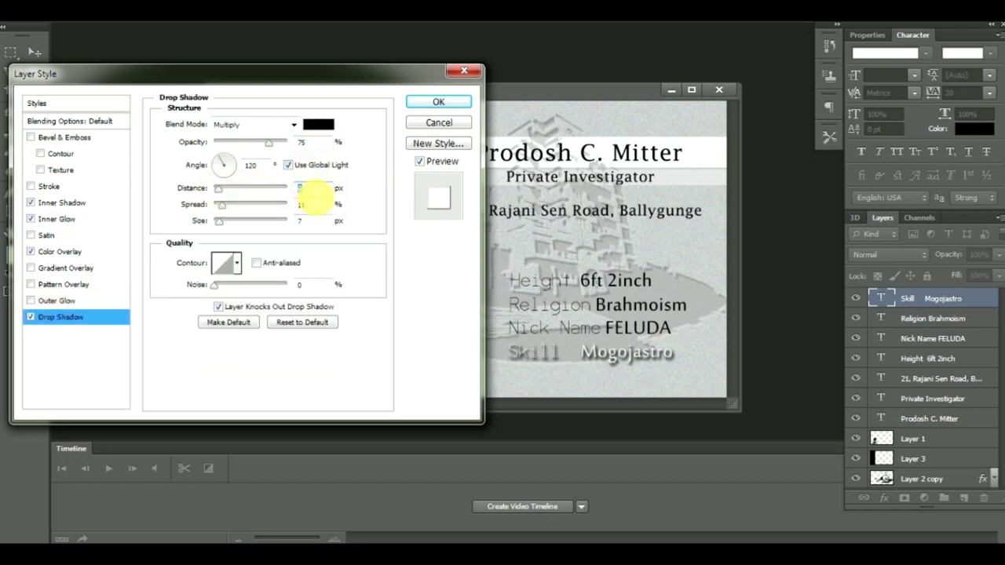
Step: Apply the effects, copy the Skill layer style and paste it onto Religion Brahmoism
click(428, 102)
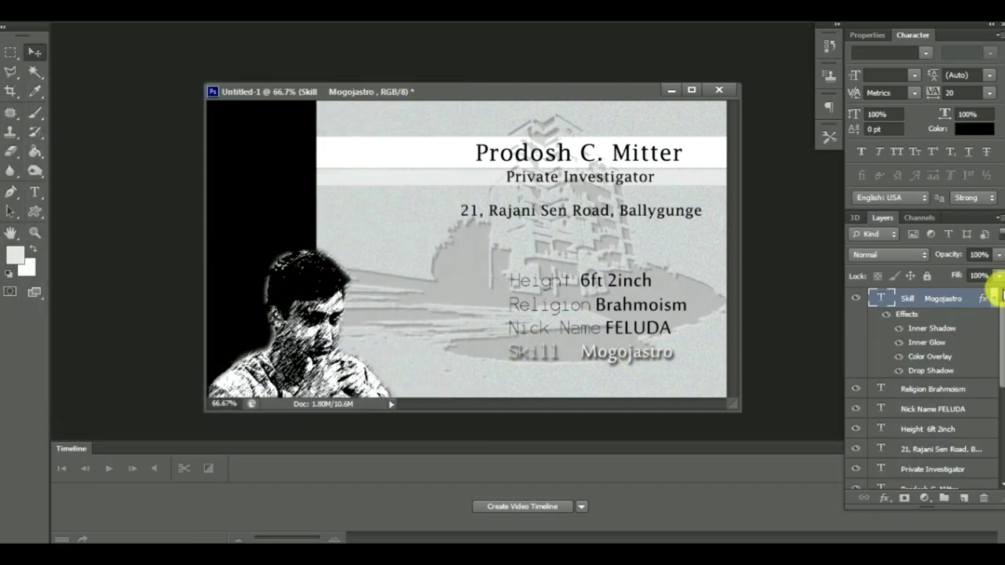
click(994, 298)
right_click(957, 303)
click(699, 417)
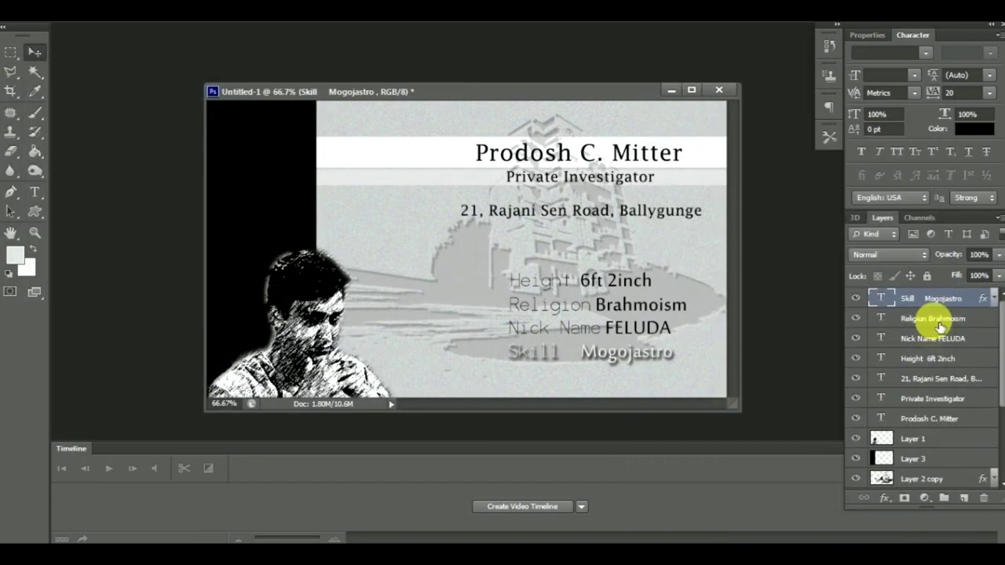
right_click(939, 320)
click(696, 433)
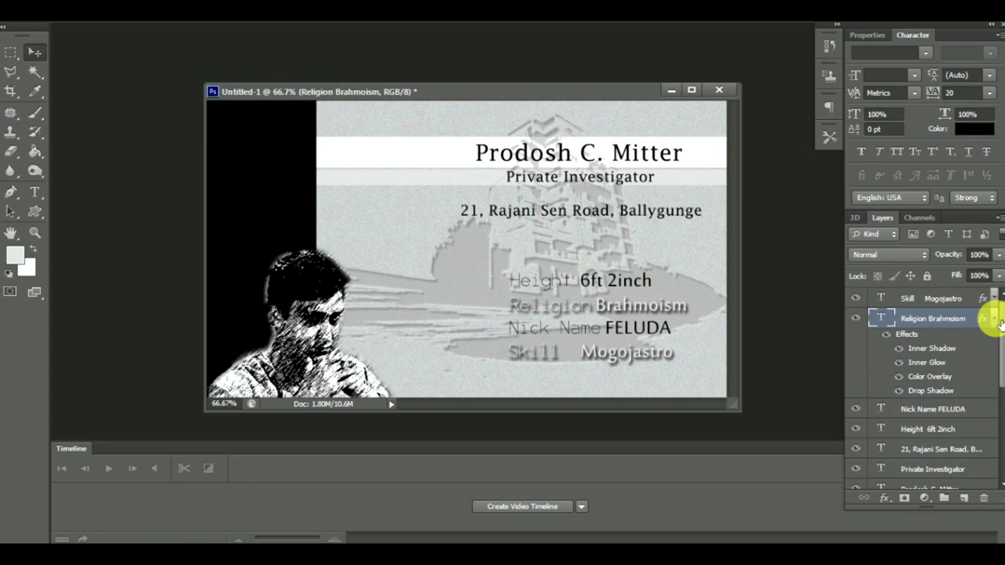
Step: Paste the Skill layer style onto the Nick Name FELUDA and Height 6ft 2inch layers
click(994, 318)
right_click(942, 338)
click(670, 431)
click(994, 339)
click(929, 360)
right_click(932, 366)
click(674, 429)
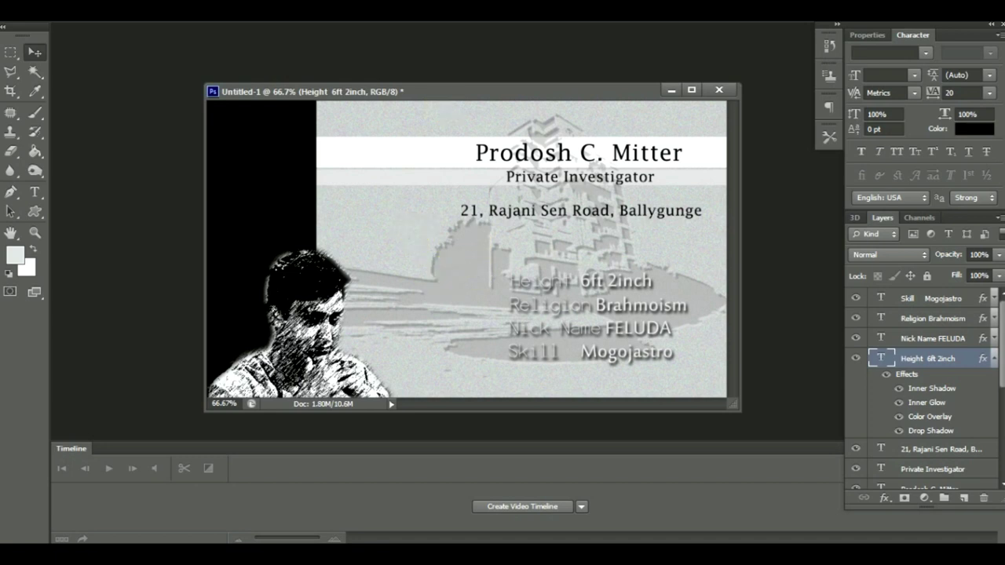
click(16, 530)
Step: Place the Unfocused (31) bokeh image, stretch it into the top-right corner, and blend it with Screen
click(53, 510)
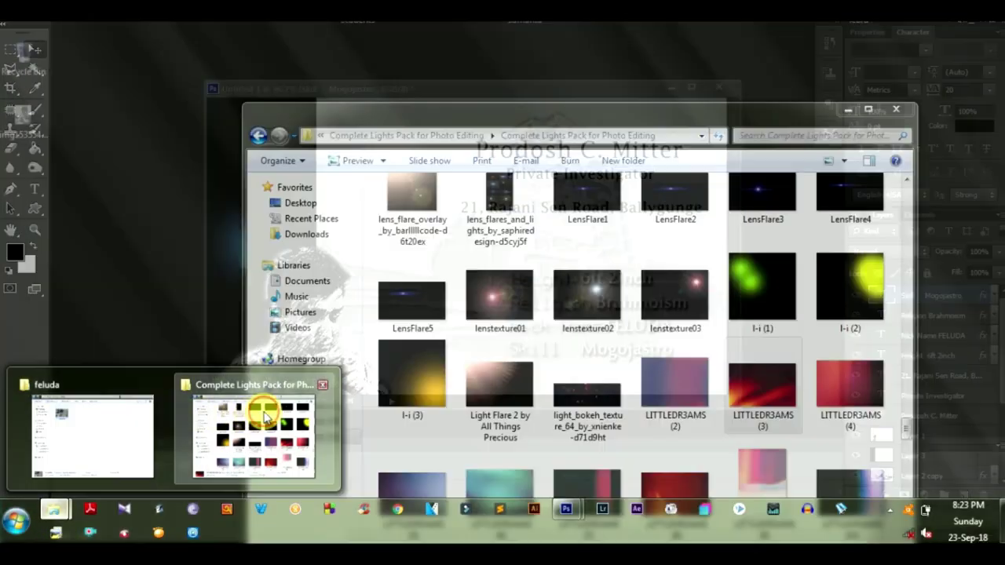
click(266, 416)
drag(906, 424, 909, 521)
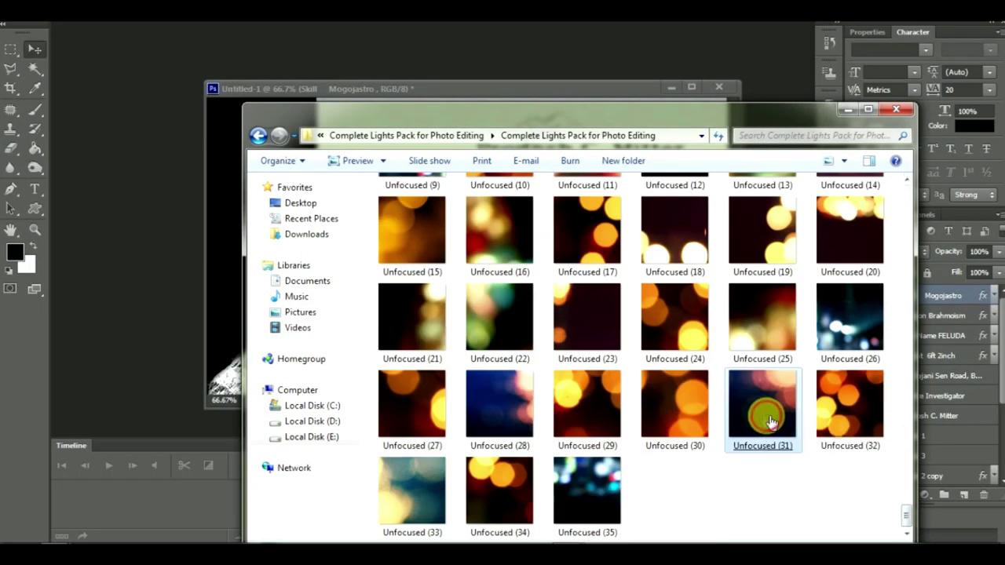
drag(770, 422, 235, 329)
drag(507, 285, 567, 330)
mouse_move(514, 207)
mouse_down()
mouse_move(513, 169)
mouse_move(640, 127)
mouse_up()
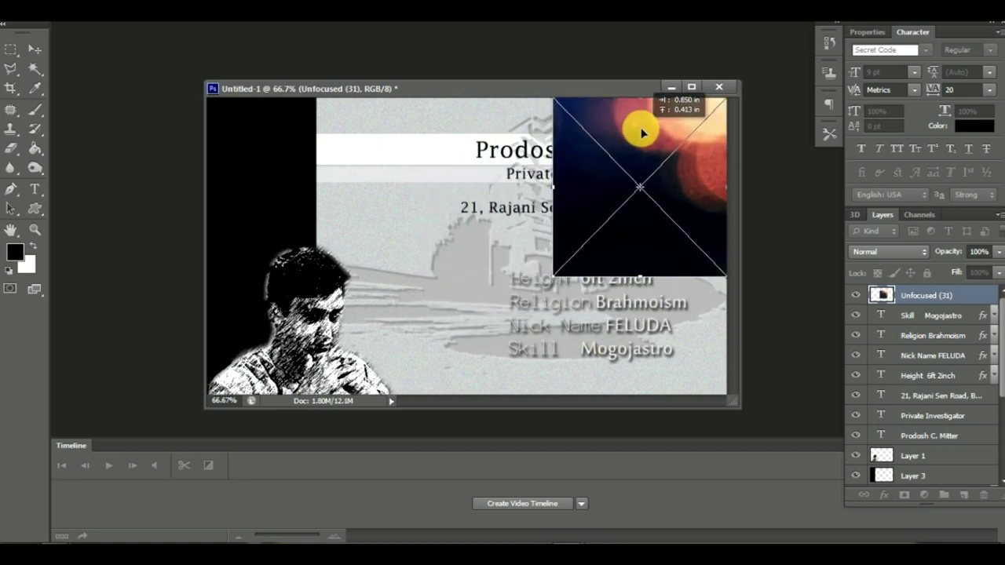
key(Return)
click(889, 251)
click(887, 99)
Step: Nudge and narrow the bokeh image, then switch its blending to Lighten
drag(709, 195, 677, 198)
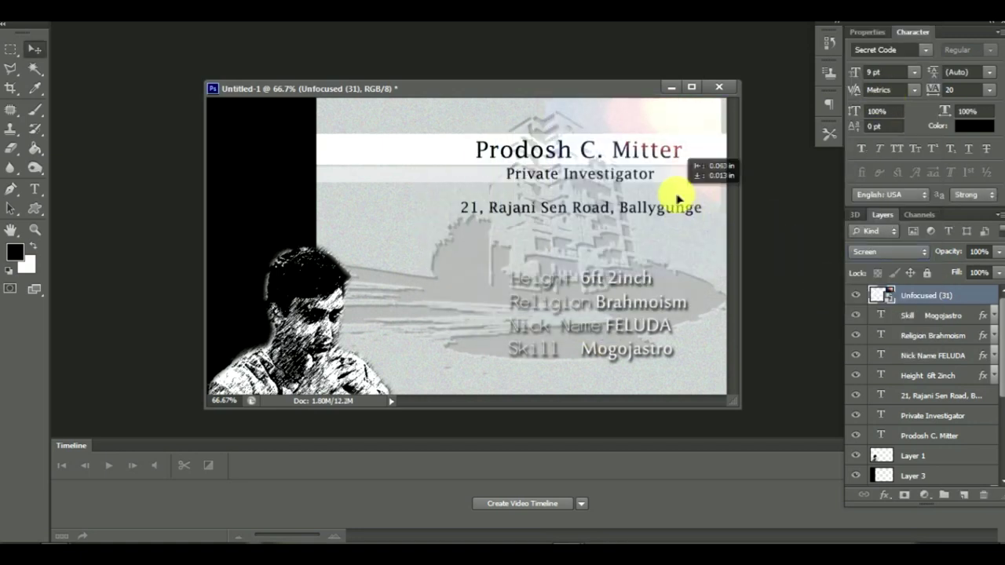
key(ctrl+t)
drag(547, 197, 530, 205)
key(Return)
click(889, 251)
click(897, 94)
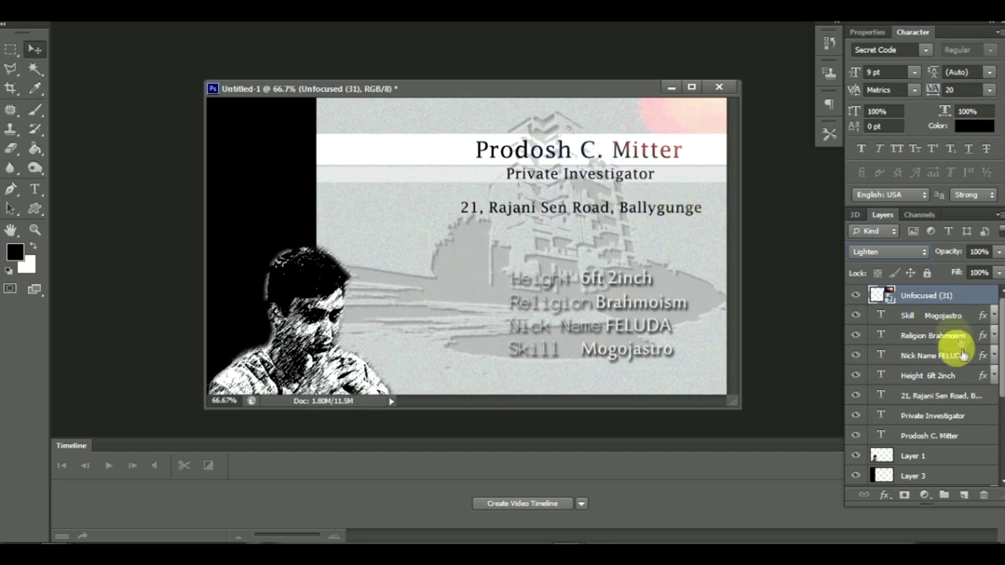
Step: Widen the Unfocused (31) image leftward and extend it further down with Free Transform
click(935, 315)
click(931, 295)
key(ctrl+t)
drag(527, 196, 486, 197)
drag(615, 296, 610, 314)
key(Return)
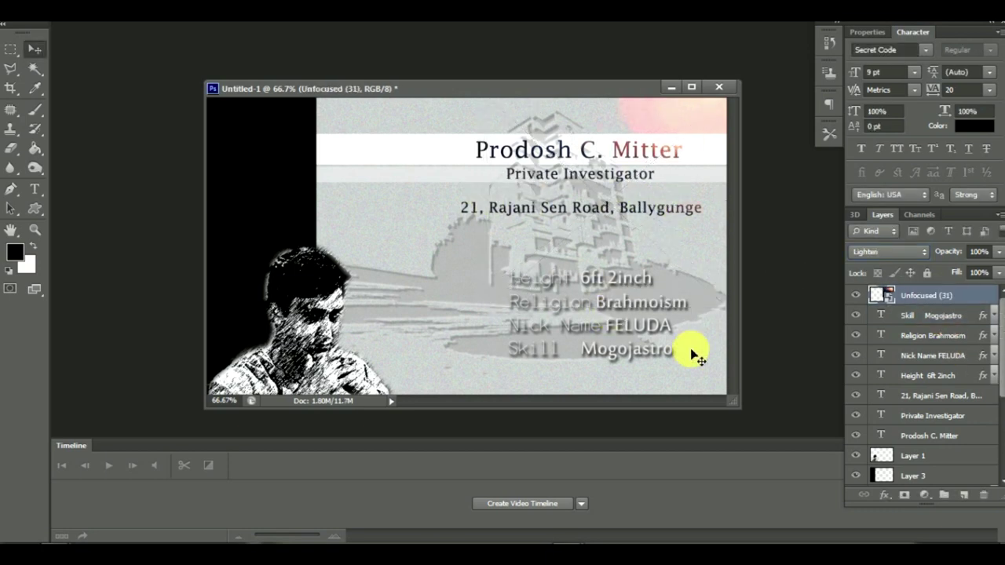
click(251, 439)
Step: Stretch LITTLEDR3AMS (3) over the whole card in Difference blend mode, then begin Save As
drag(906, 491, 907, 442)
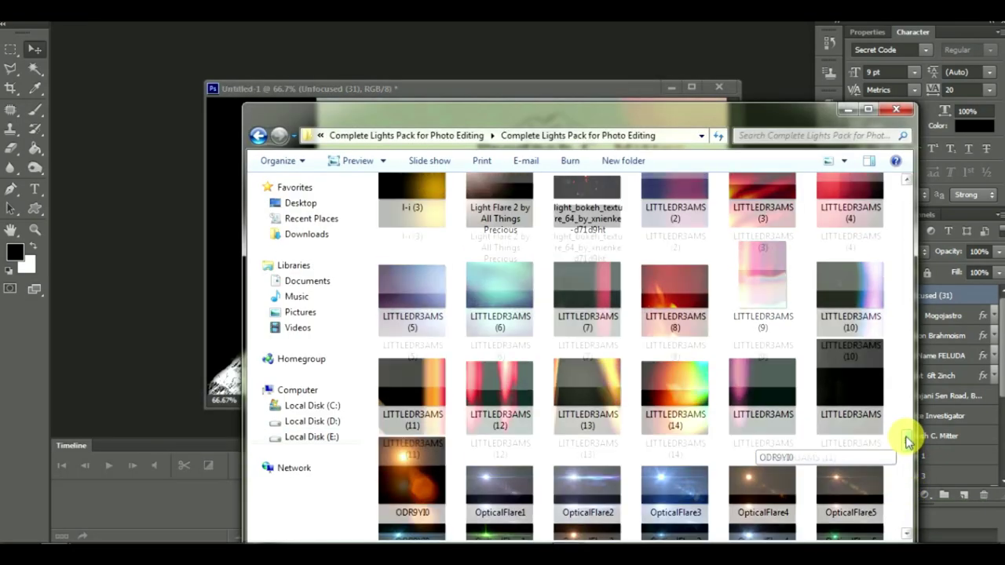
scroll(908, 433, up, 2)
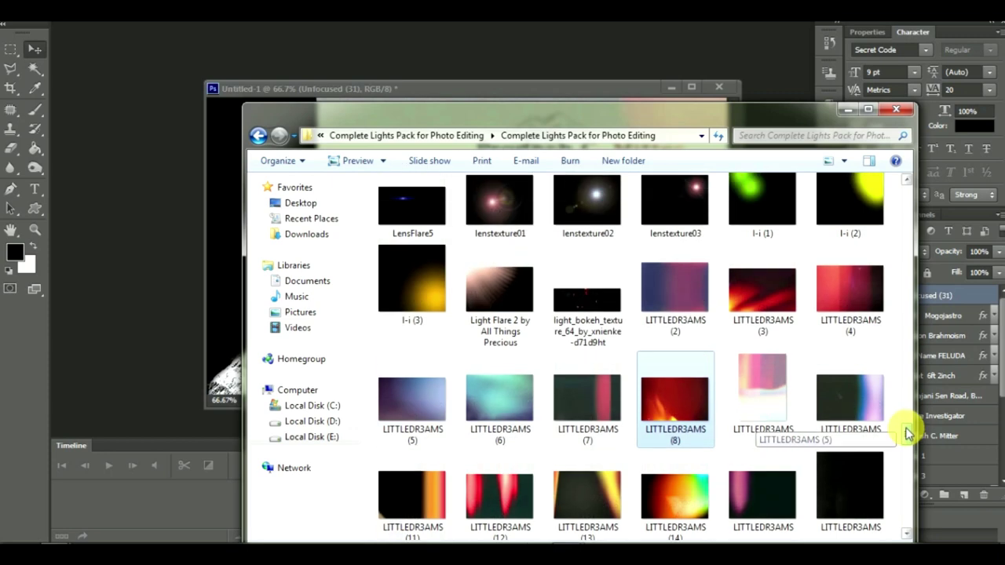
drag(763, 298, 230, 287)
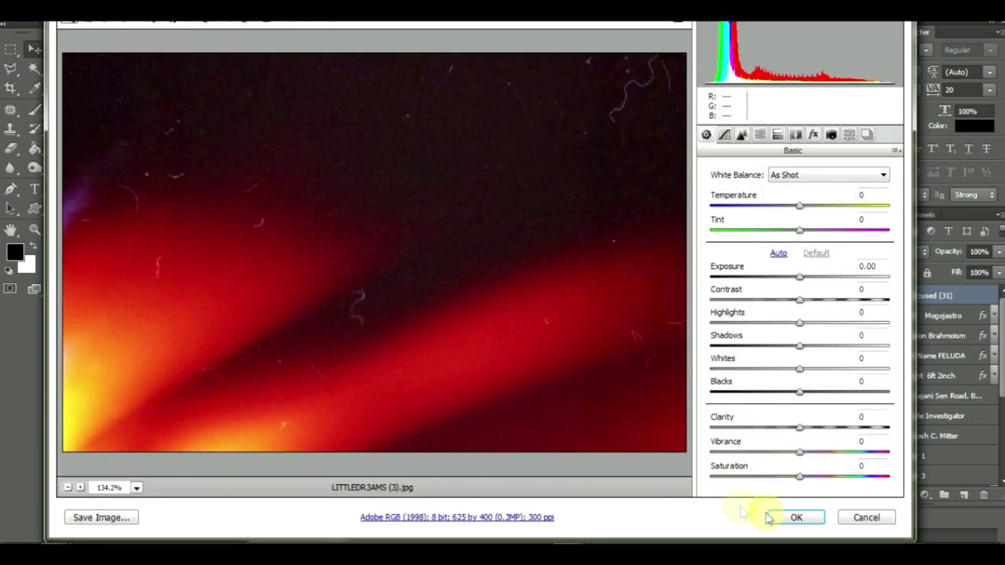
click(796, 517)
drag(307, 143, 207, 97)
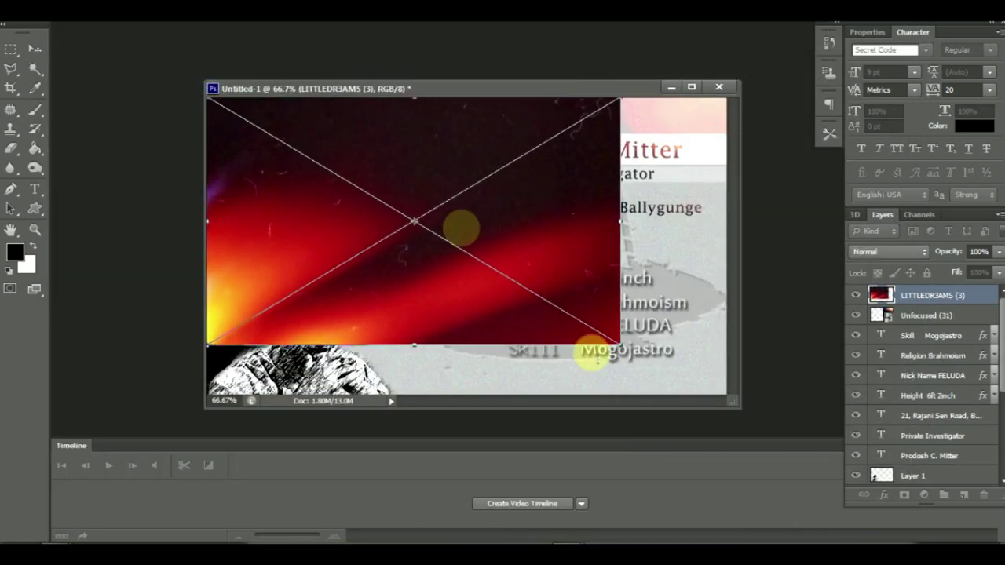
drag(595, 356, 724, 399)
key(Return)
click(925, 258)
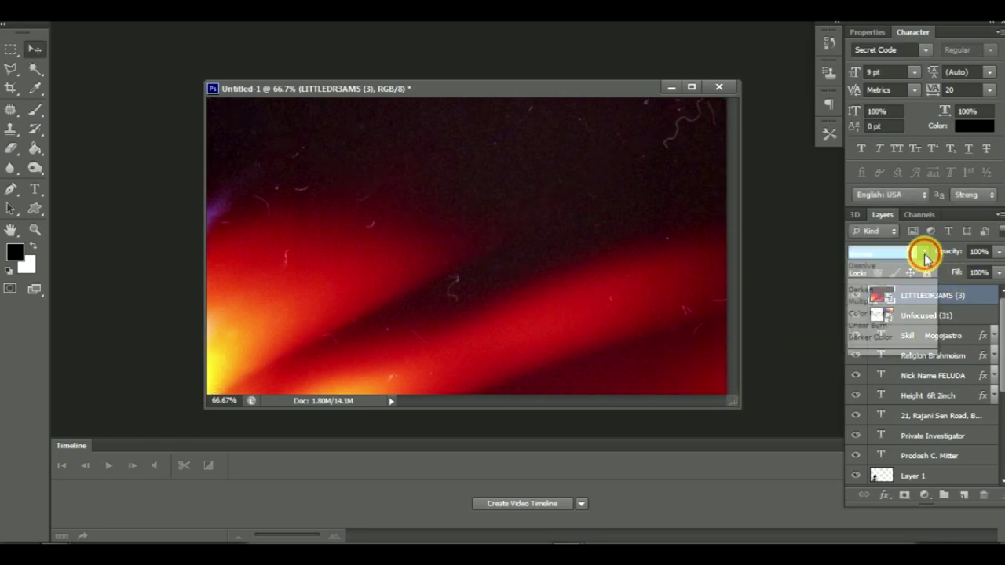
click(892, 263)
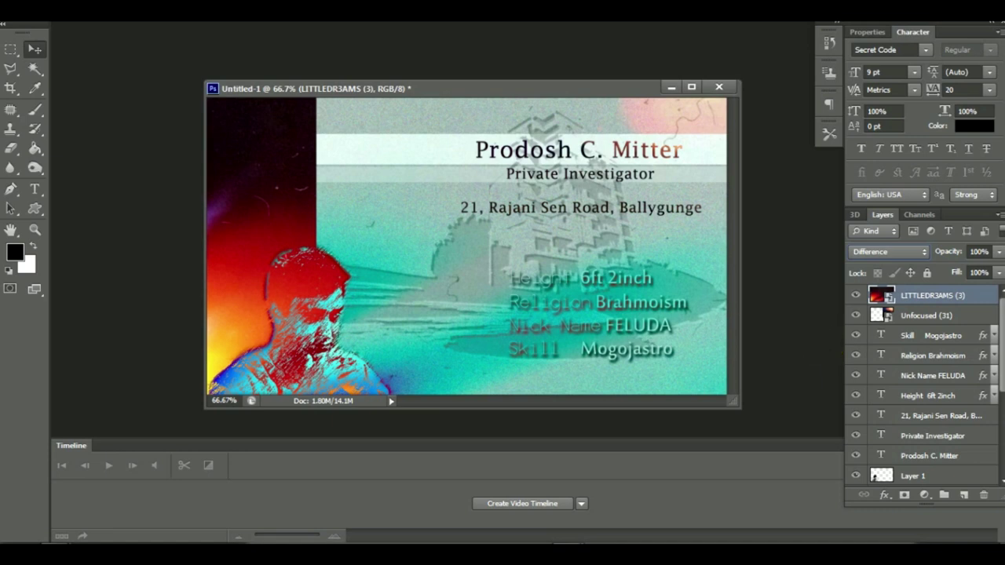
click(36, 11)
click(79, 161)
Step: Save the card in JPEG format as Feluda_card, accepting Maximum quality 12
text(Feludad)
click(502, 296)
click(511, 398)
click(675, 277)
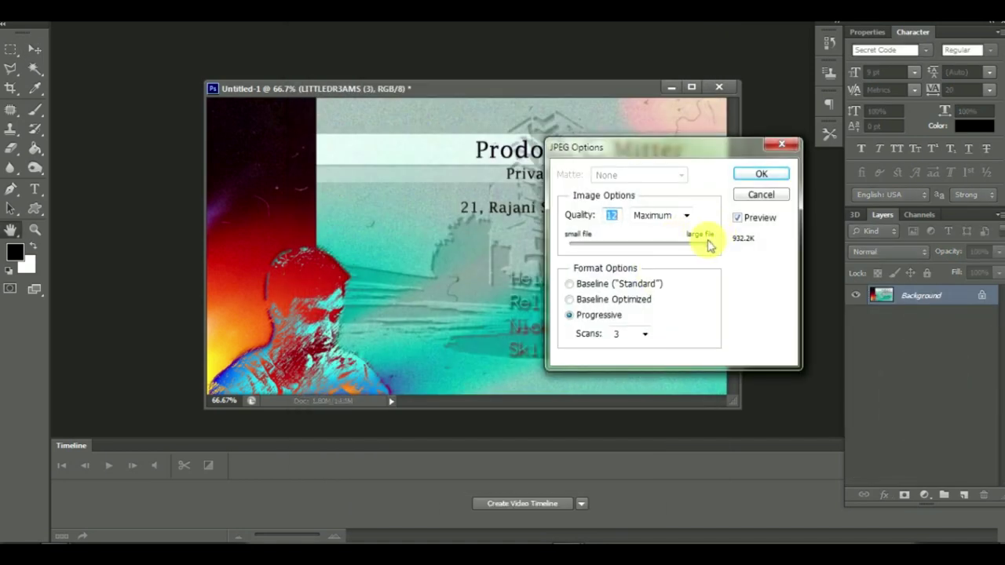
click(752, 177)
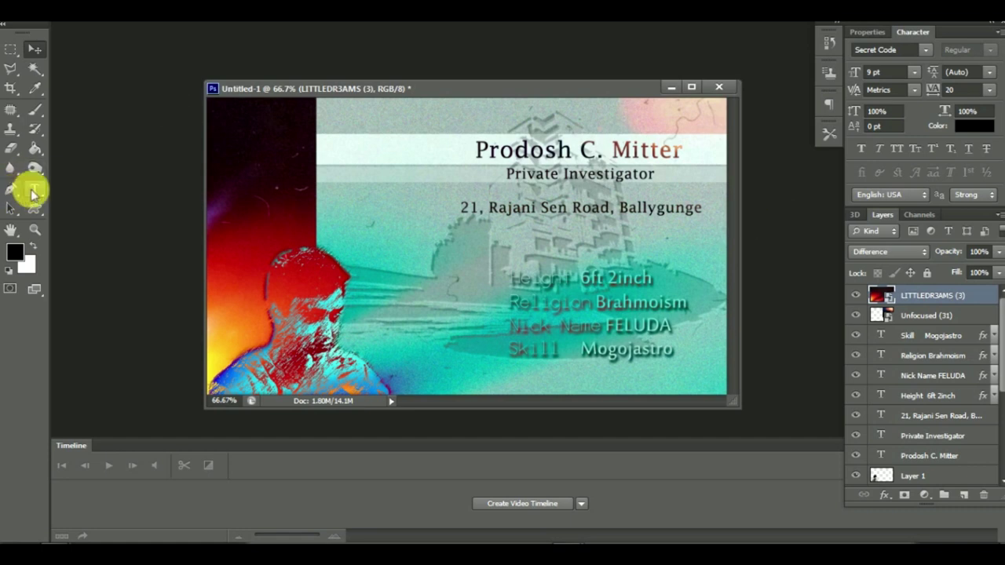
Step: Type GRAPIXEL in white at the card's top-left corner as a new text layer
click(118, 189)
click(223, 119)
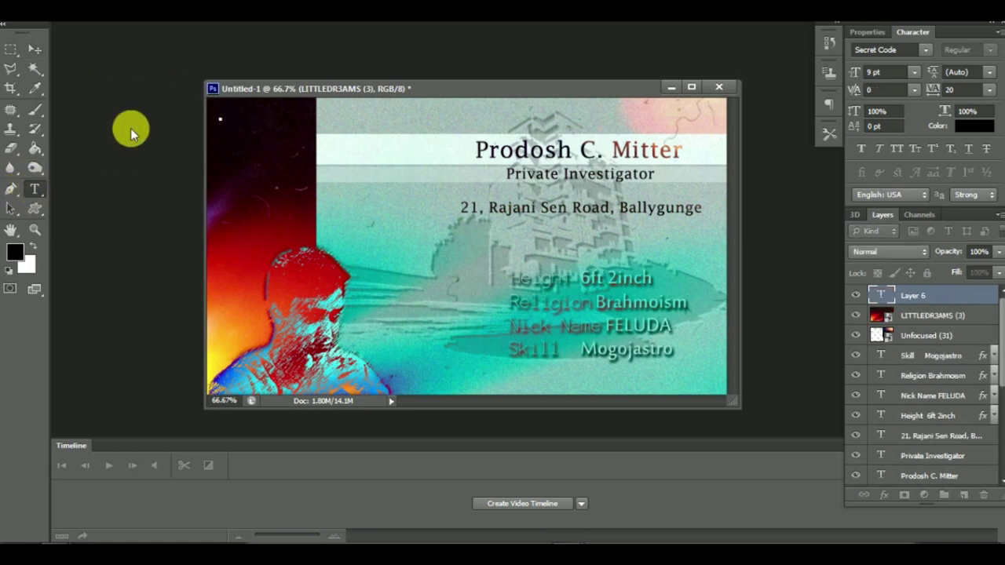
text(Contact No)
key(BackSpace)
key(BackSpace)
key(BackSpace)
key(BackSpace)
key(BackSpace)
key(BackSpace)
click(15, 251)
click(14, 173)
click(340, 163)
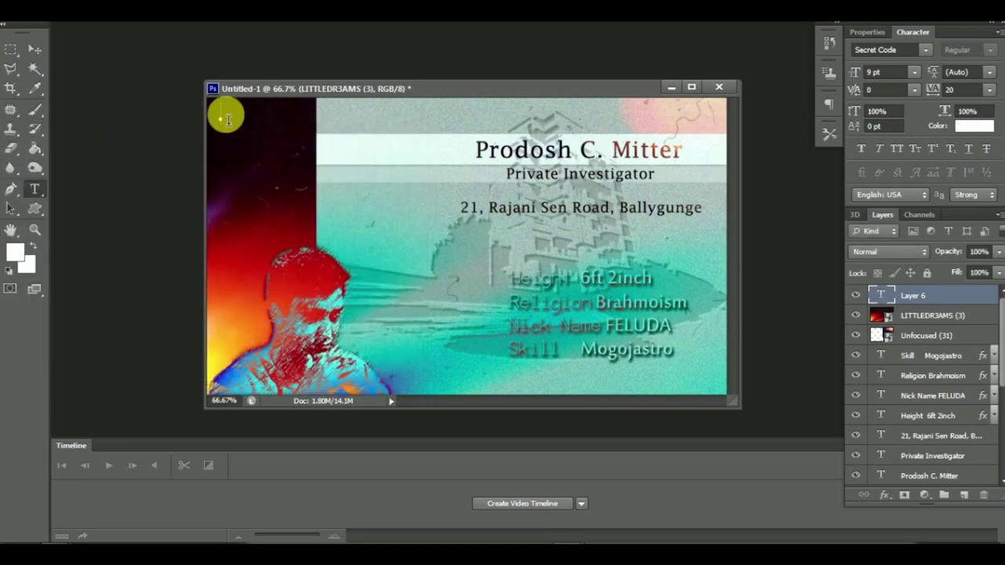
text(GRAPIXEL)
drag(242, 86, 225, 84)
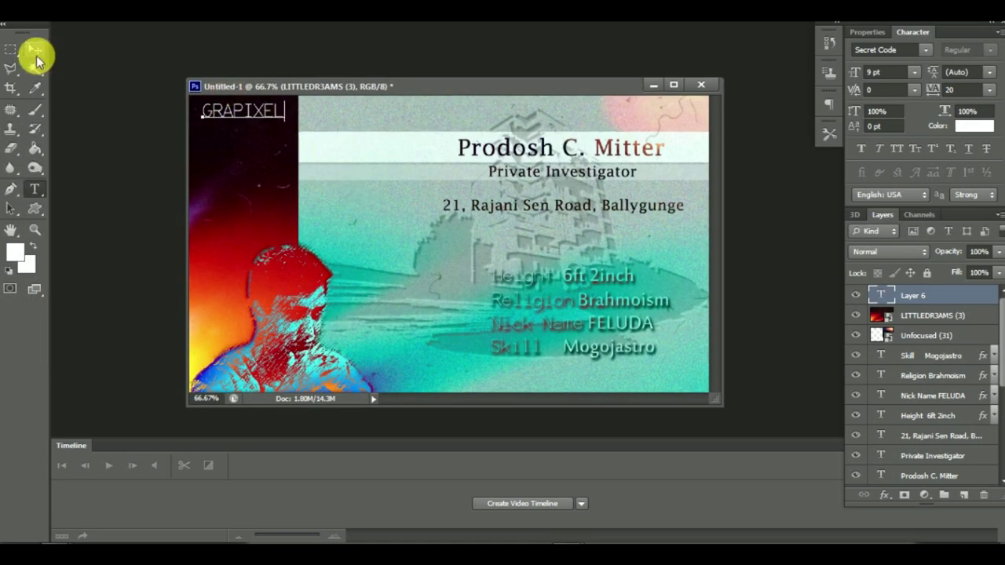
click(34, 48)
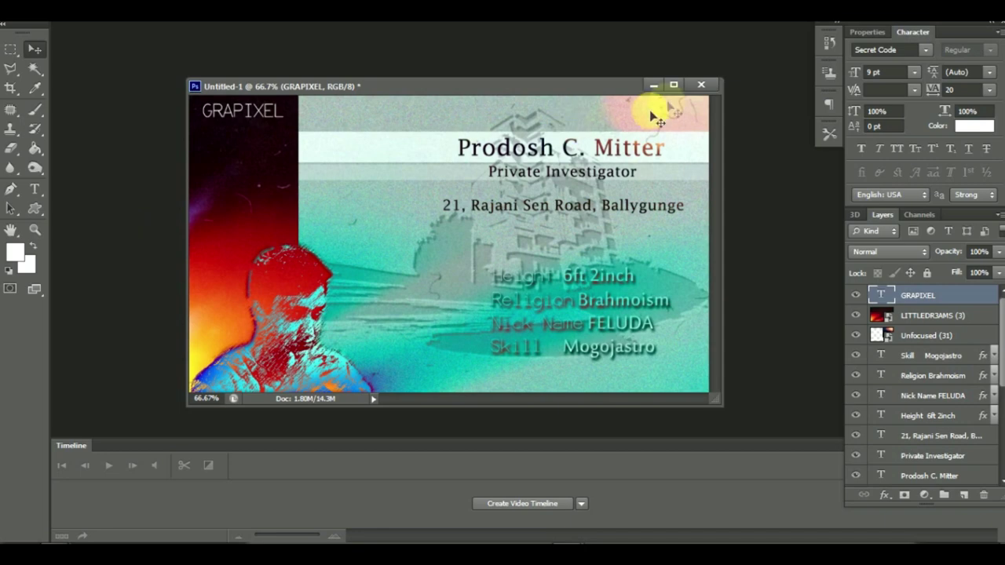